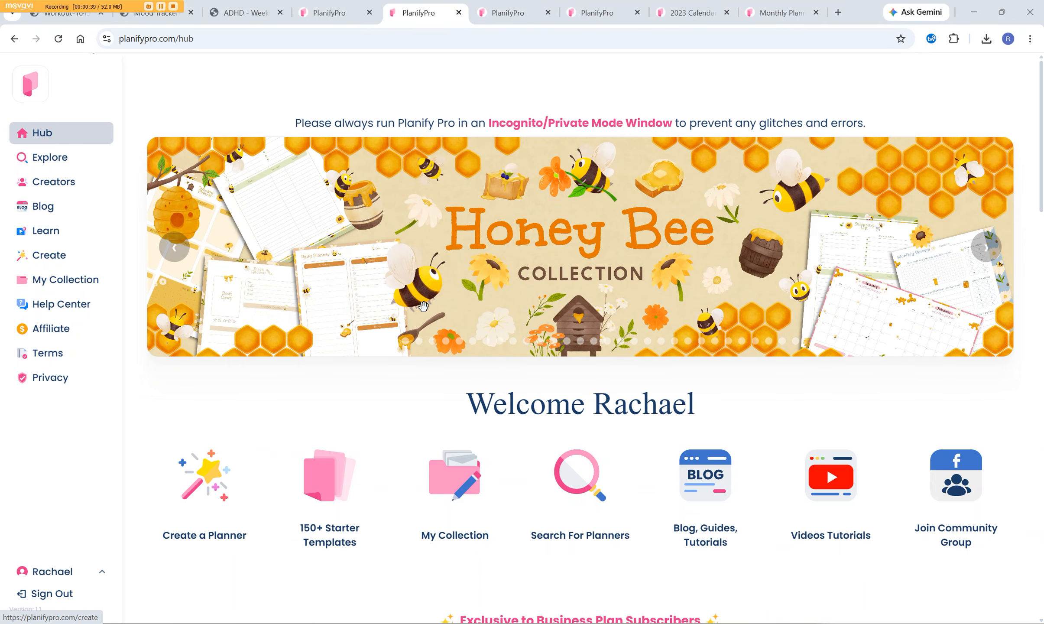
- View the guided planner creation page, return to the hub and open the 150+ Starter Templates
click(504, 16)
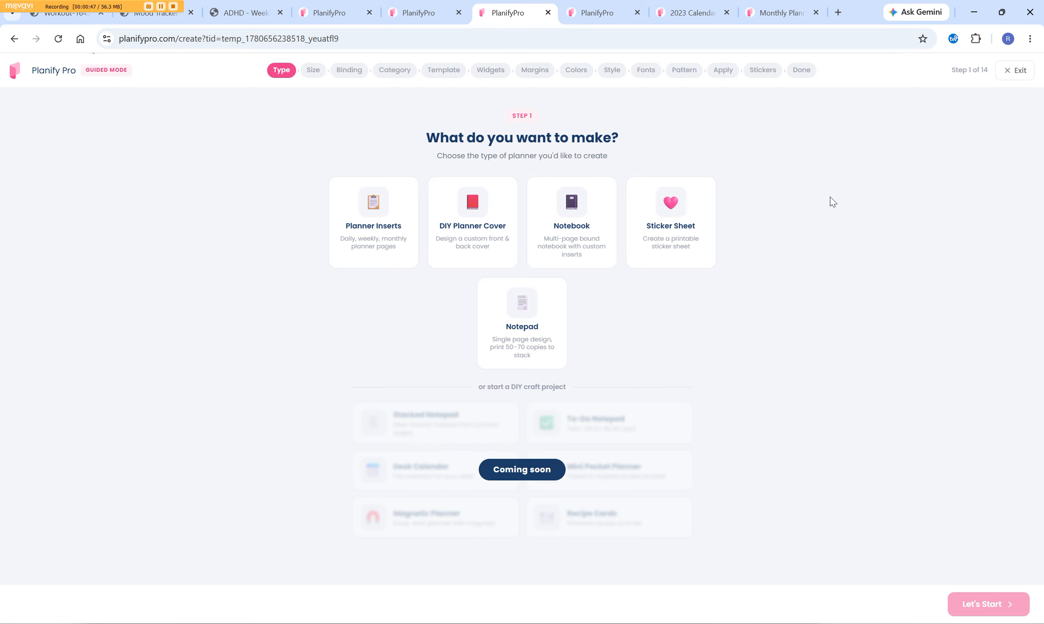
click(419, 13)
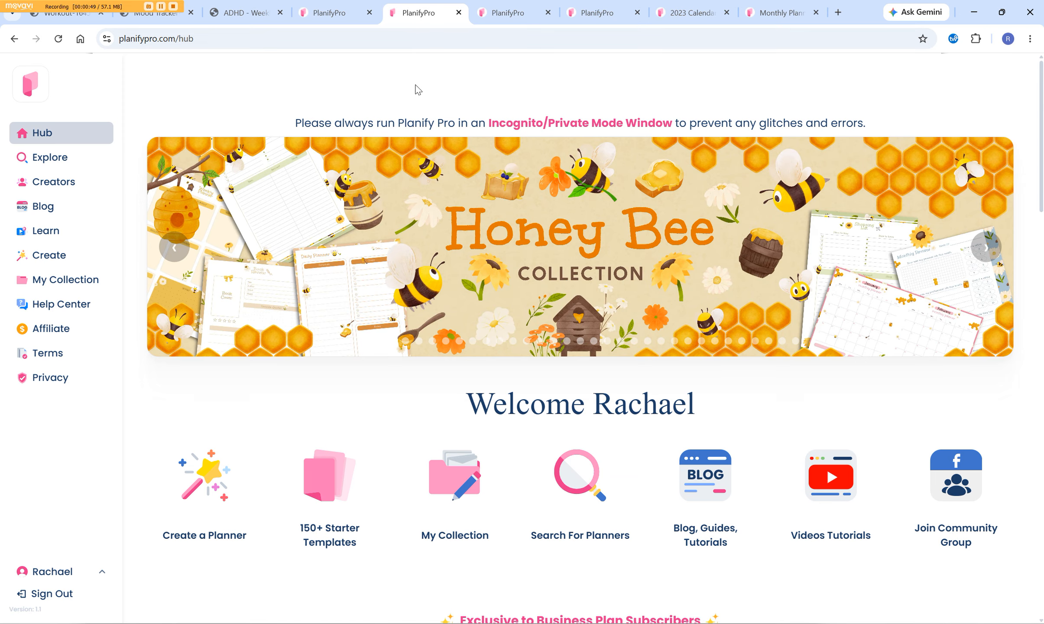
click(321, 498)
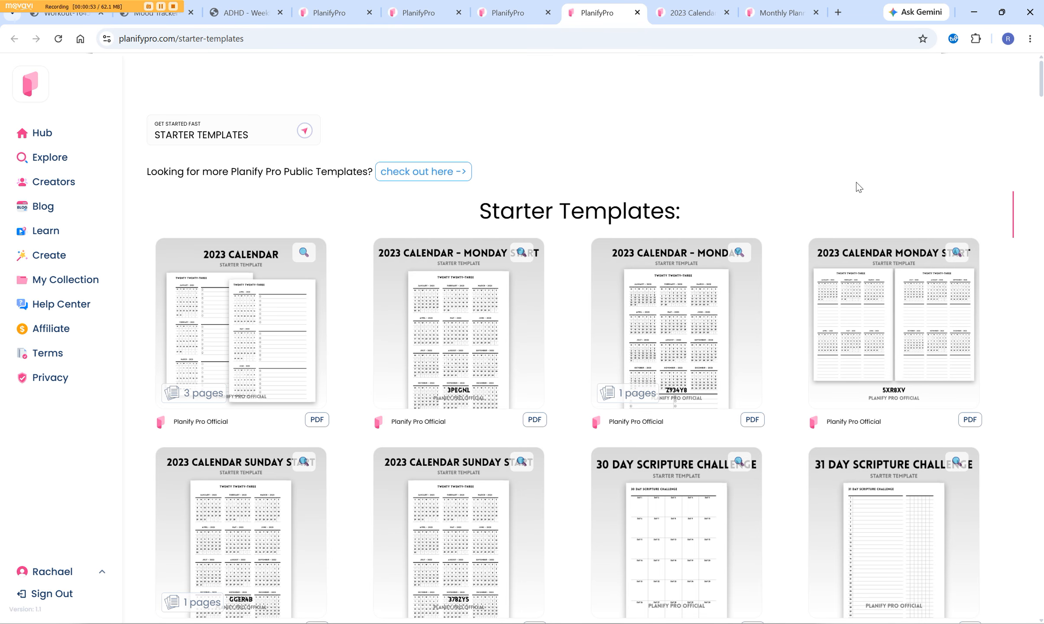
- Browse the starter template gallery from the 2023 calendars through to the workout templates at its end
scroll(842, 184, down, 5)
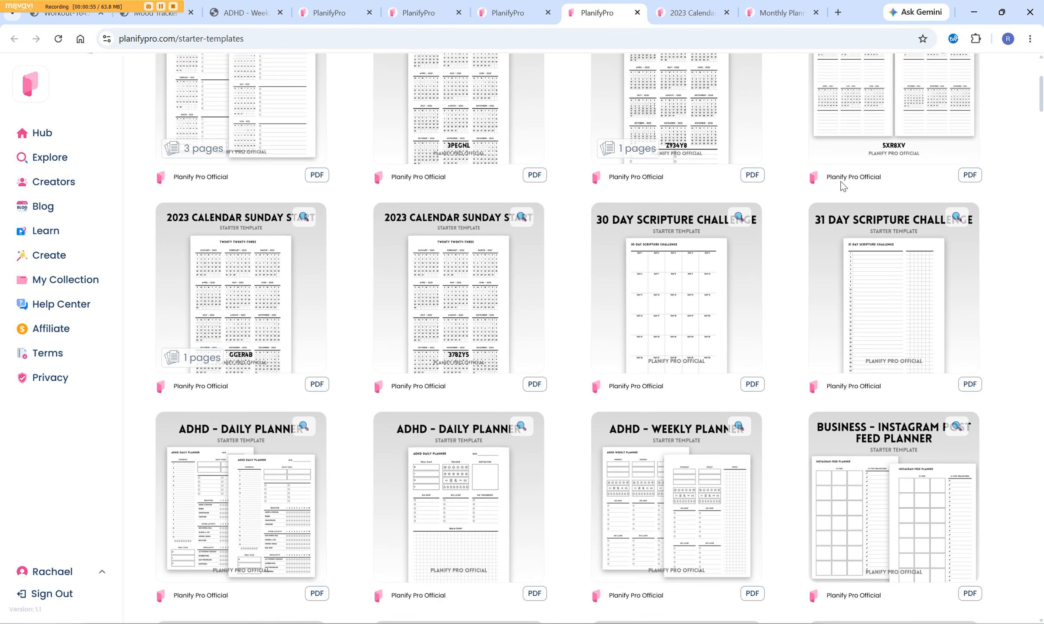
scroll(843, 186, down, 9)
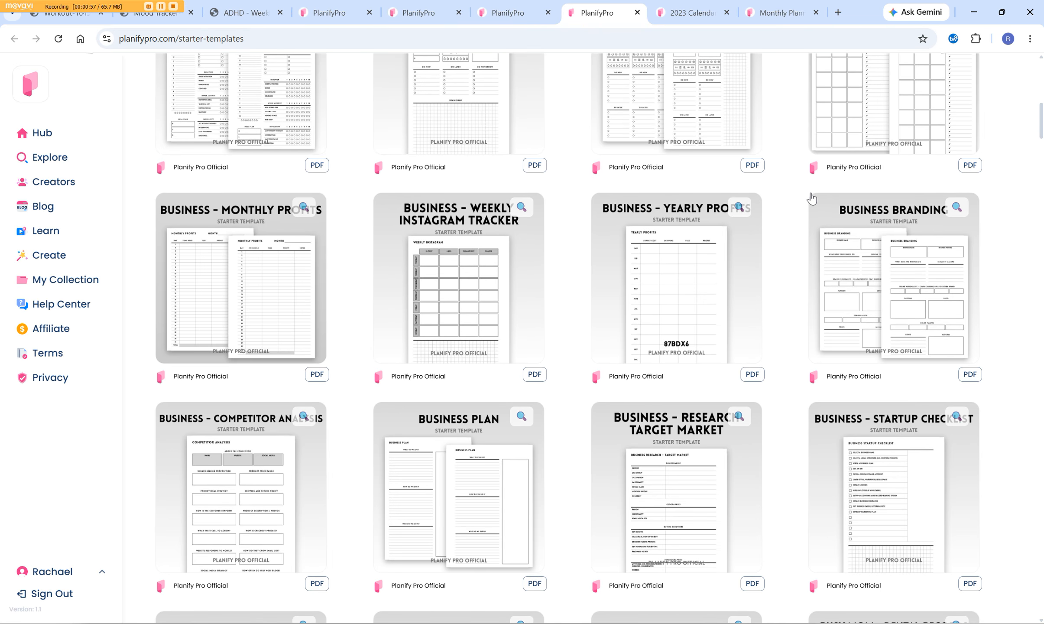
scroll(811, 199, down, 5)
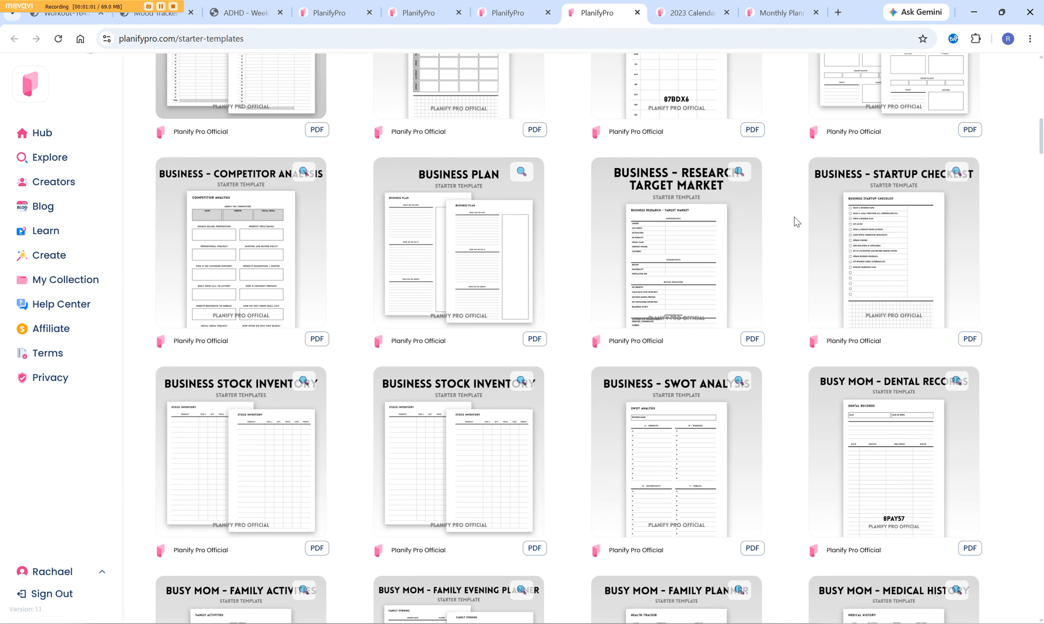
scroll(794, 217, down, 3)
scroll(795, 217, down, 4)
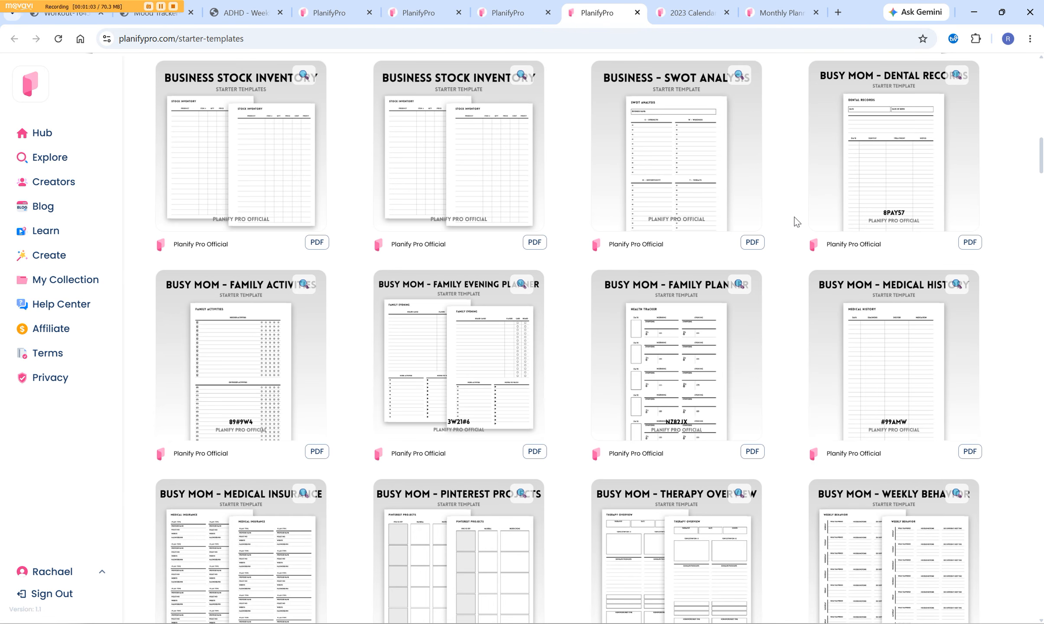
scroll(795, 217, down, 3)
scroll(795, 217, down, 3)
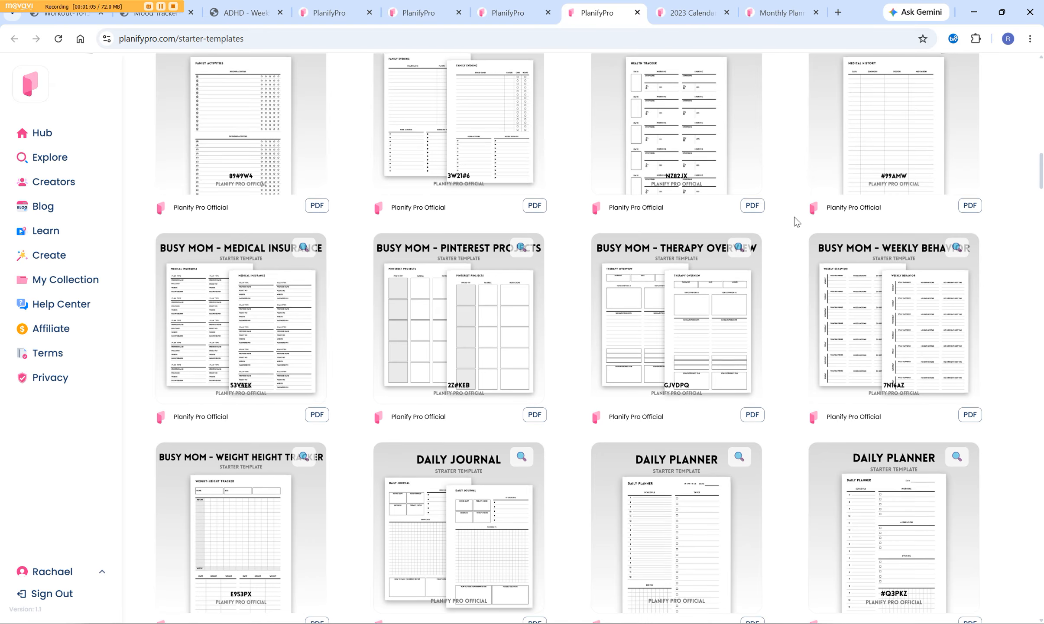
scroll(795, 217, down, 4)
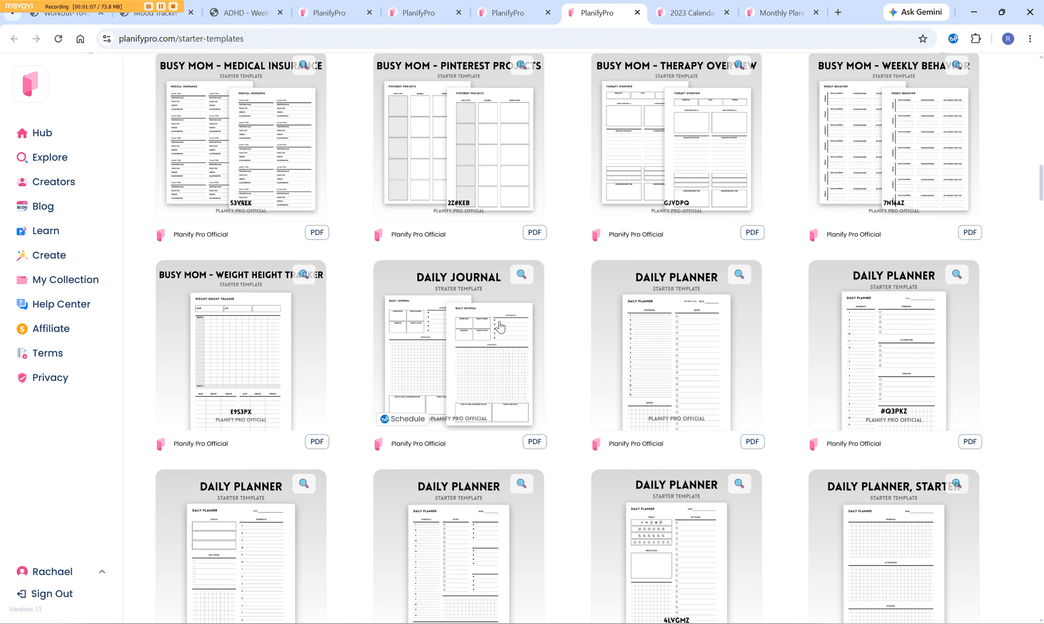
scroll(781, 303, down, 7)
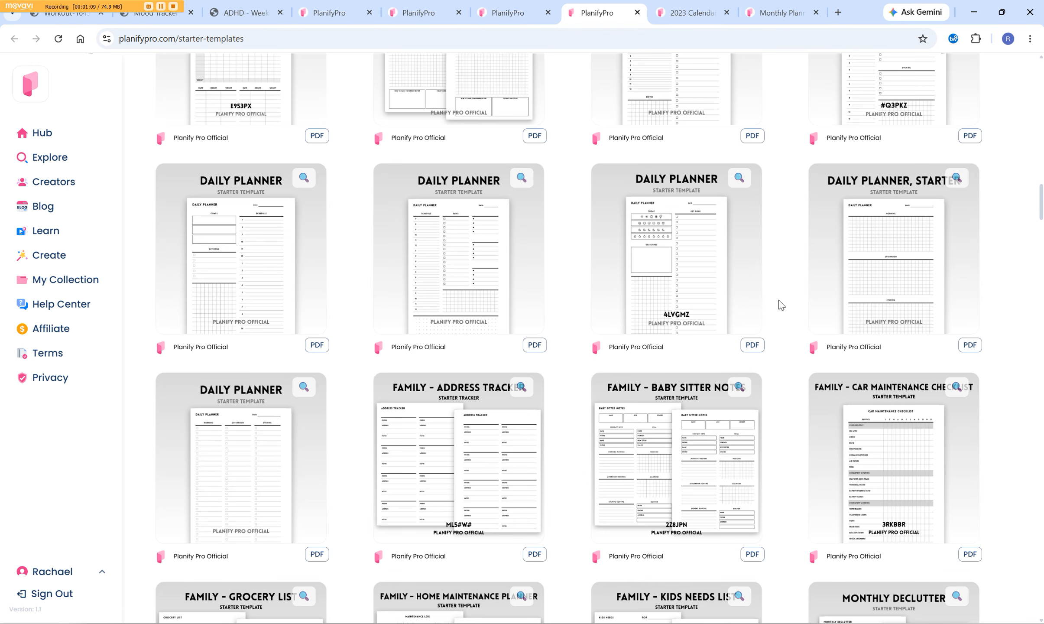
scroll(778, 296, down, 6)
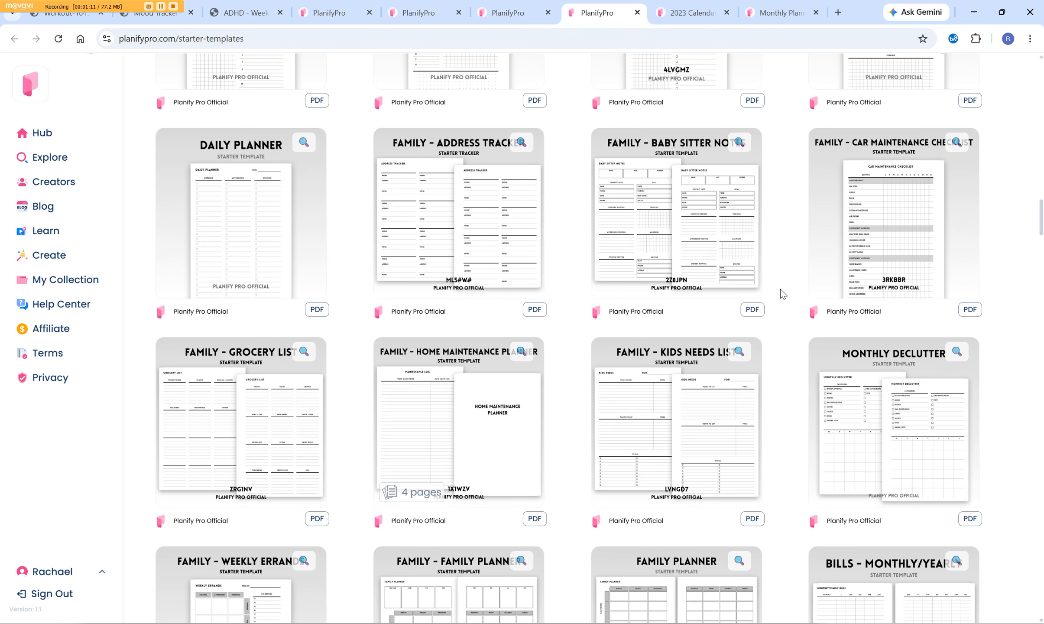
scroll(783, 293, down, 7)
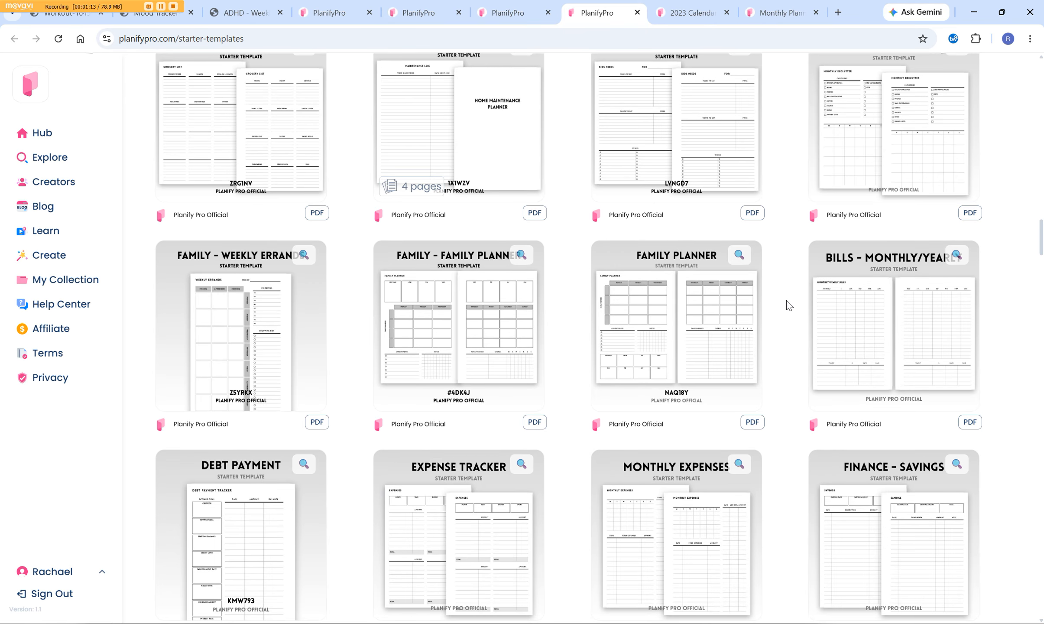
scroll(789, 305, down, 6)
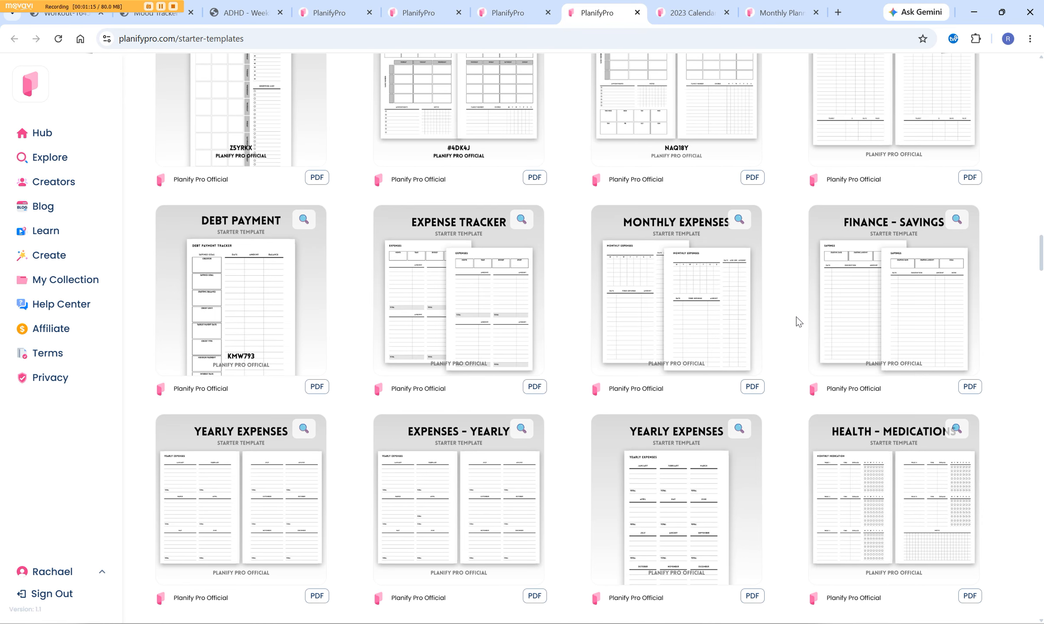
scroll(799, 306, down, 6)
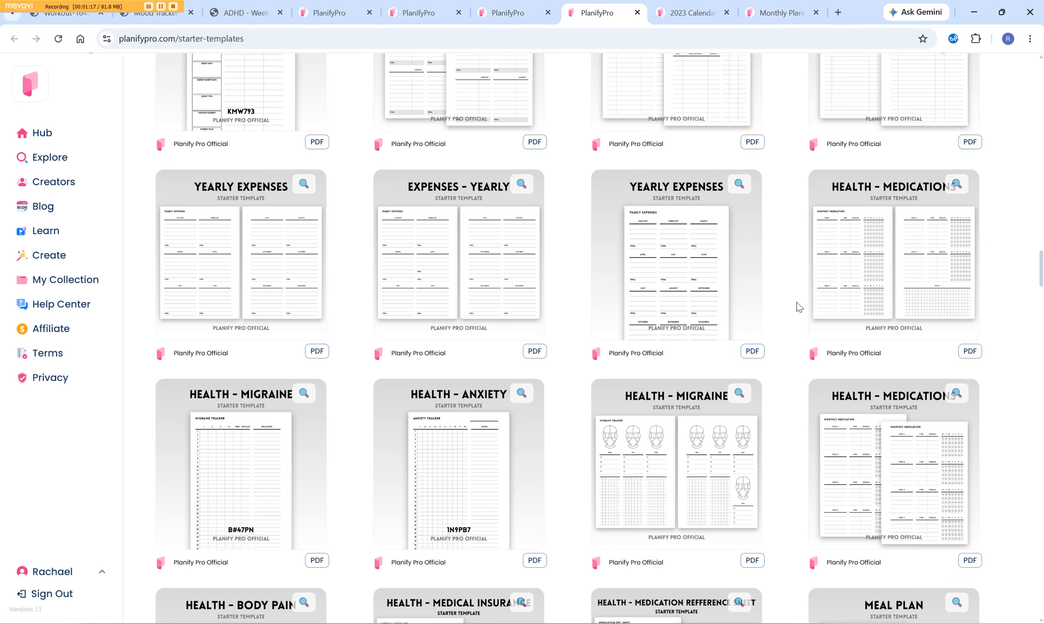
scroll(799, 307, down, 7)
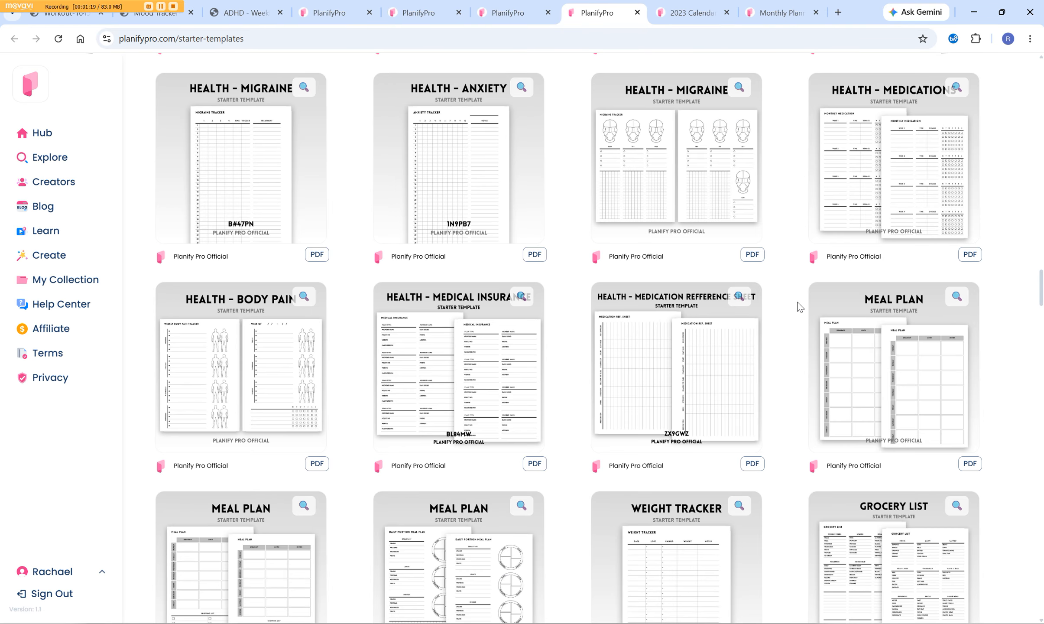
scroll(799, 306, down, 14)
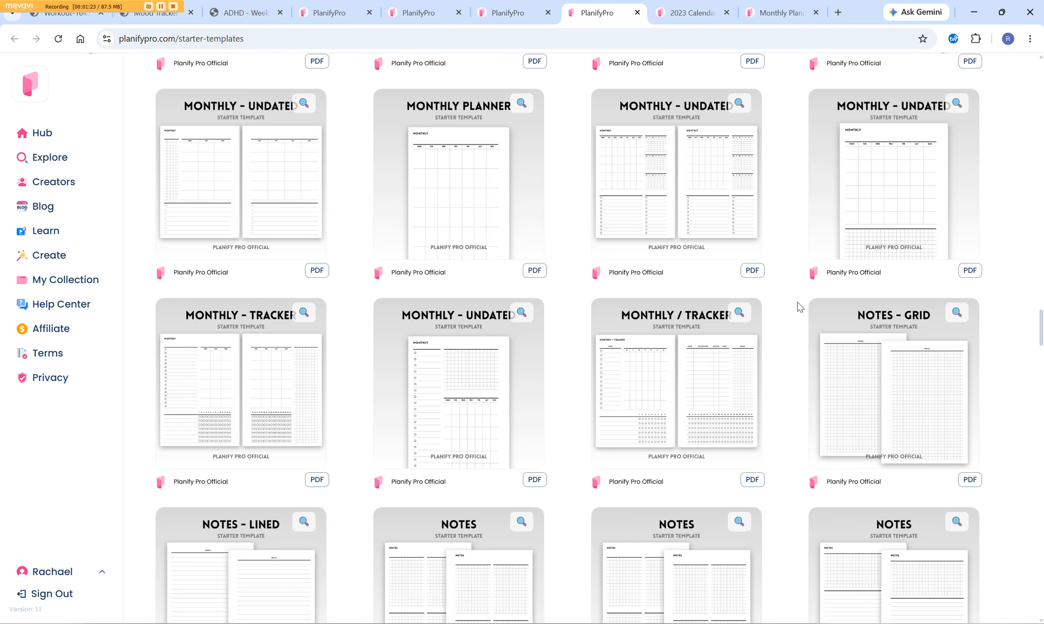
scroll(800, 307, down, 11)
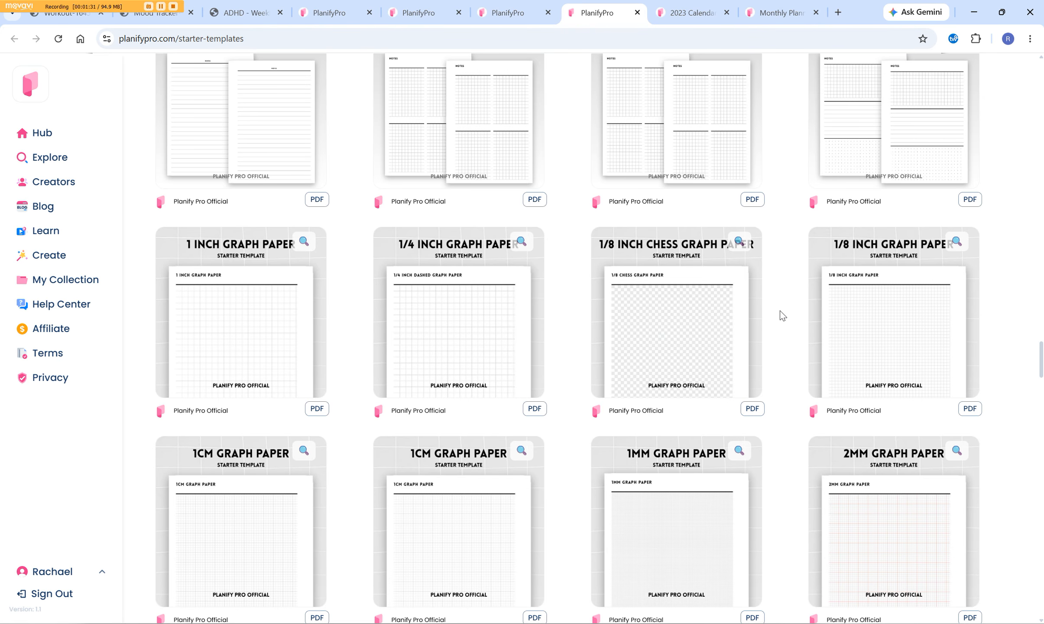
scroll(783, 315, down, 10)
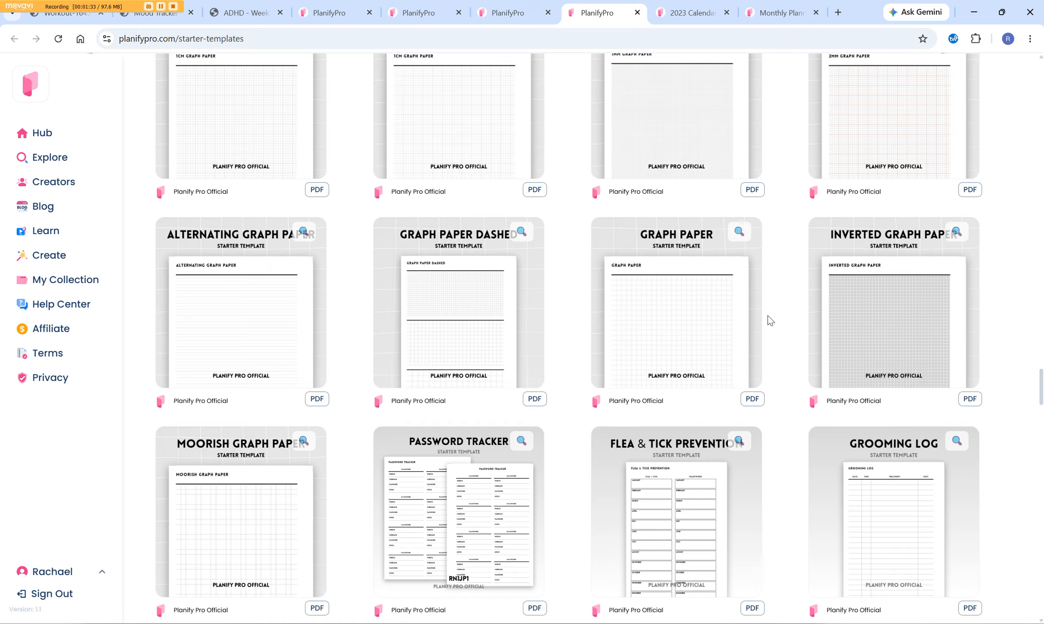
scroll(766, 321, down, 7)
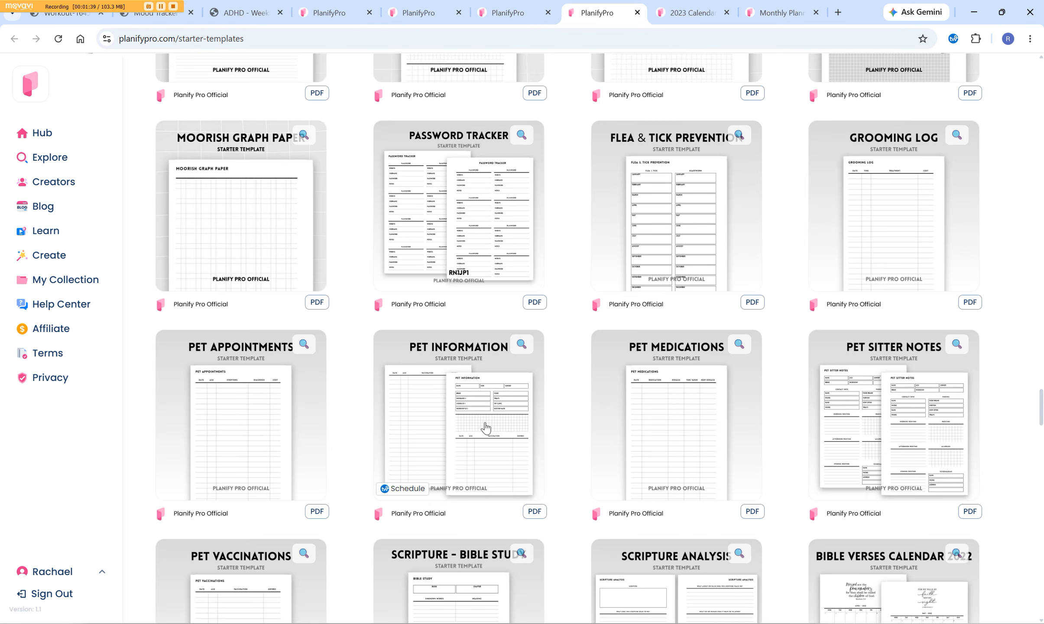
scroll(793, 377, down, 13)
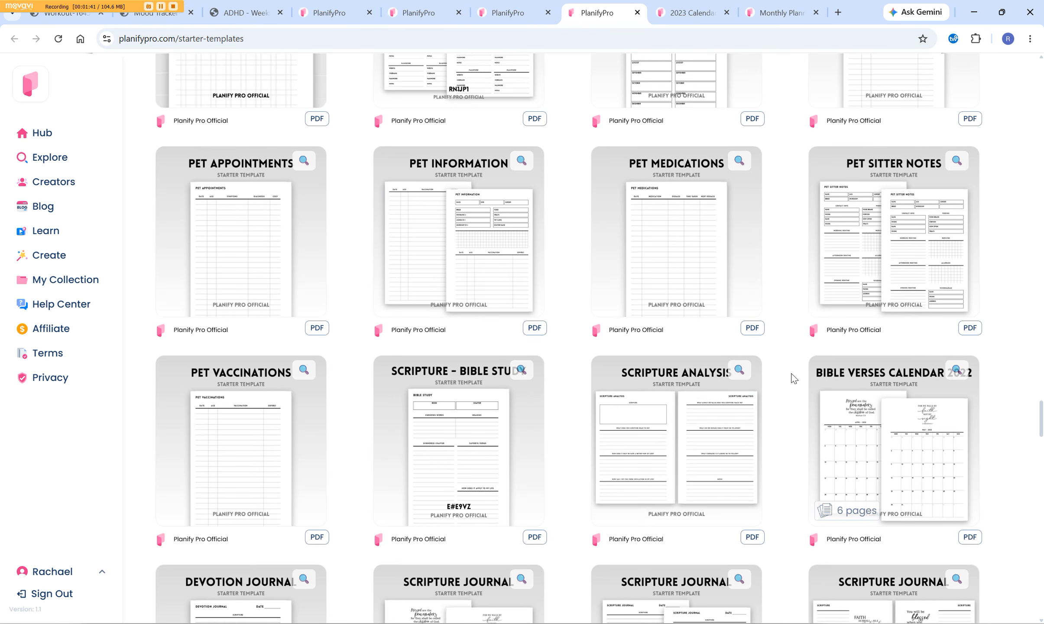
scroll(803, 365, down, 20)
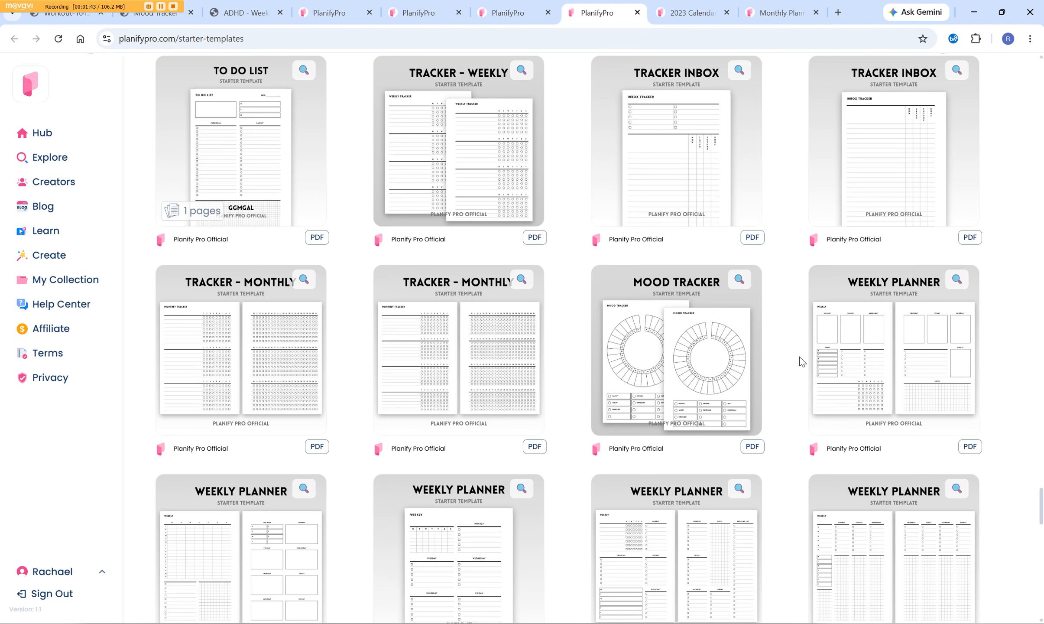
scroll(800, 361, down, 8)
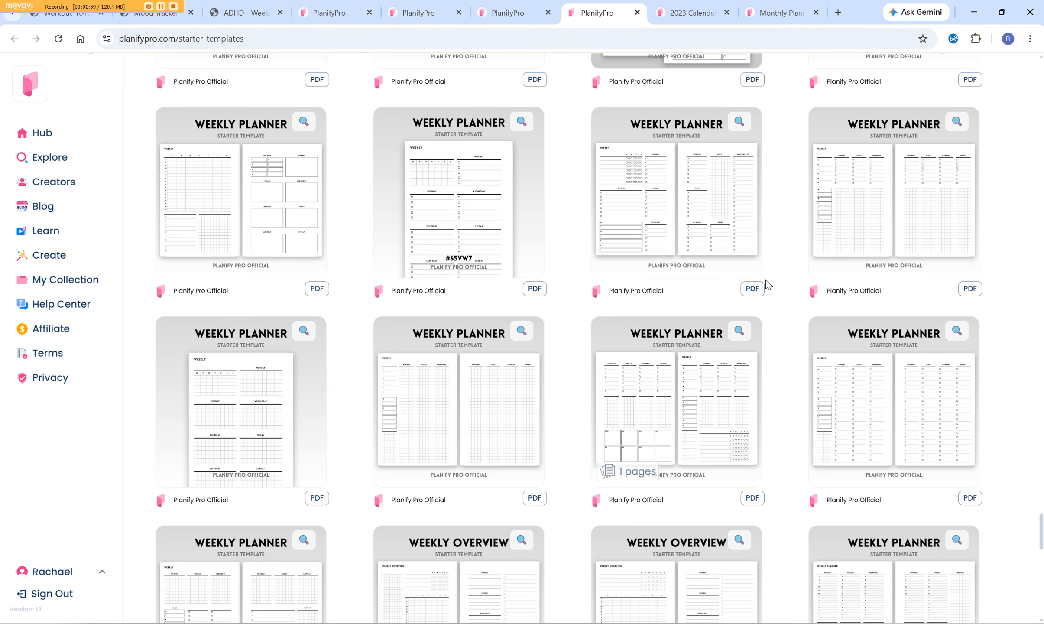
scroll(780, 260, down, 8)
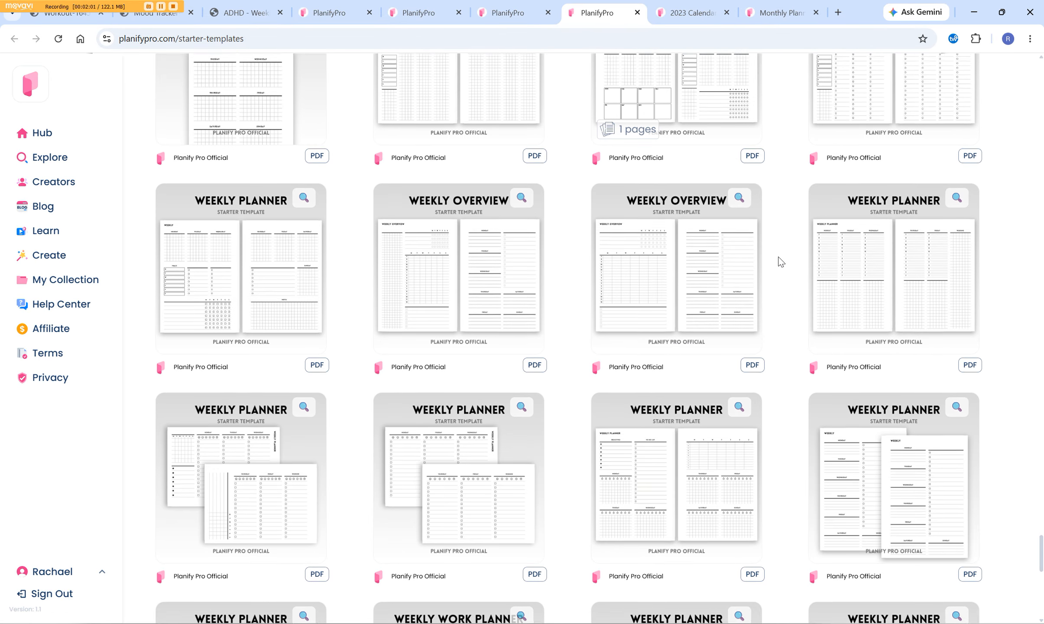
scroll(780, 262, down, 2)
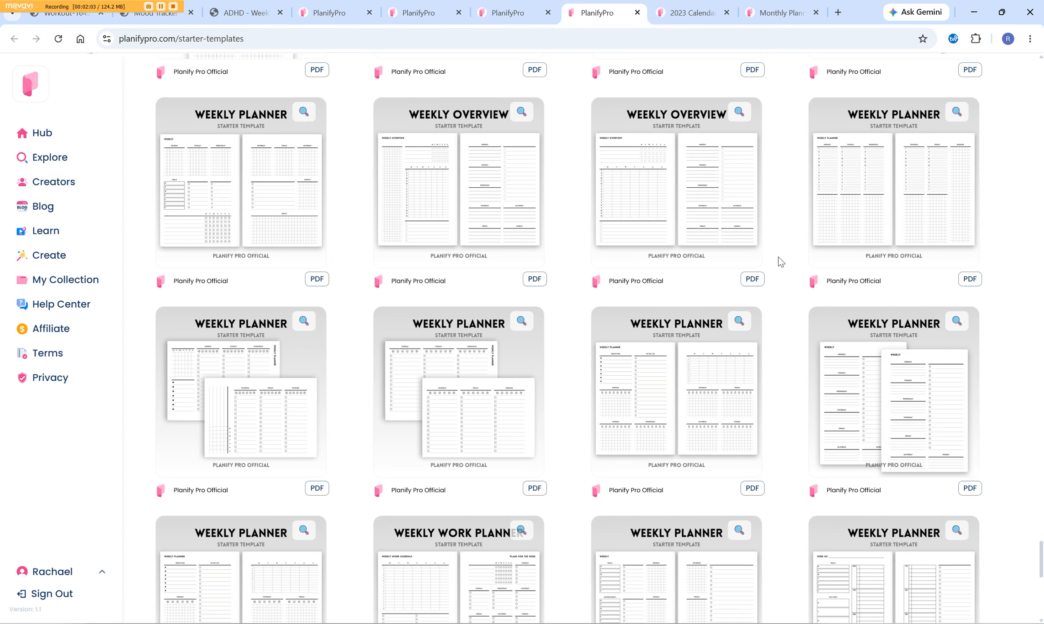
scroll(780, 263, down, 11)
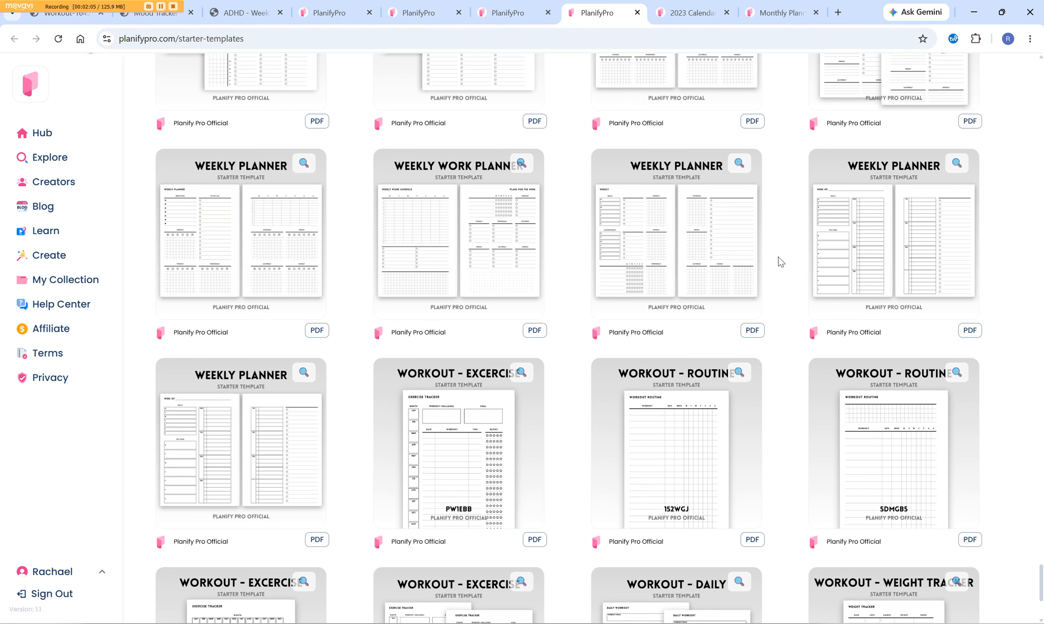
scroll(780, 262, down, 3)
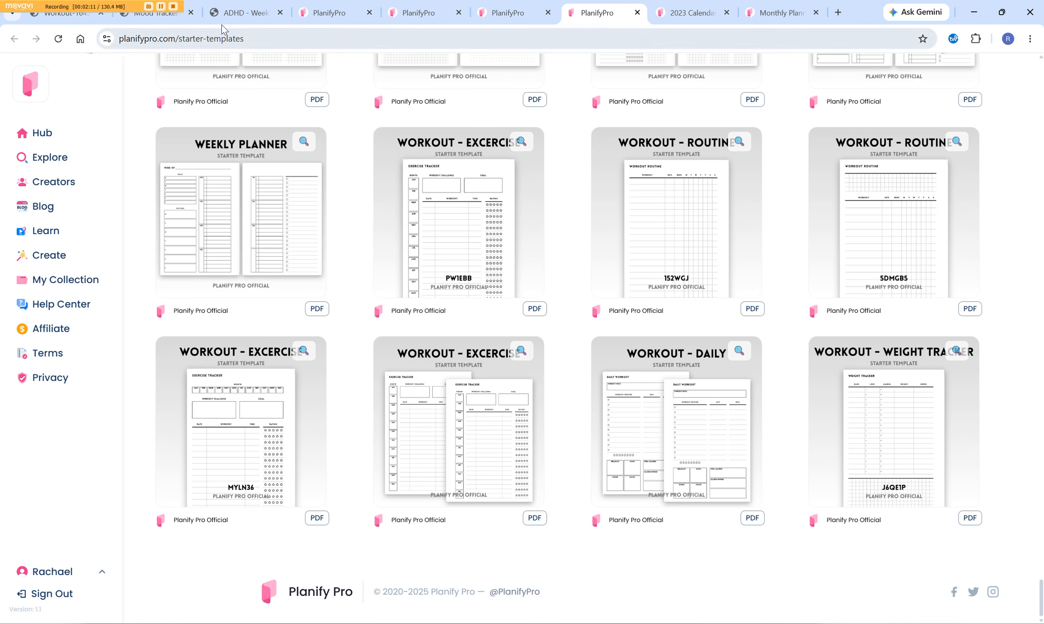
- Review both pages of the ADHD Weekly Planner PDF in its open browser tab
click(234, 14)
scroll(833, 269, up, 4)
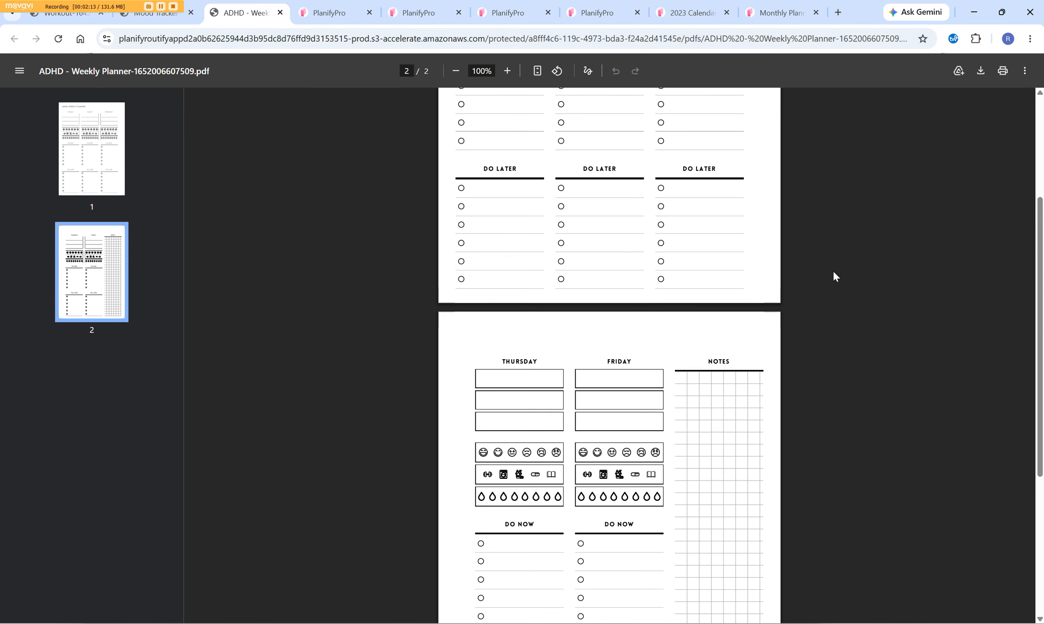
scroll(832, 269, up, 6)
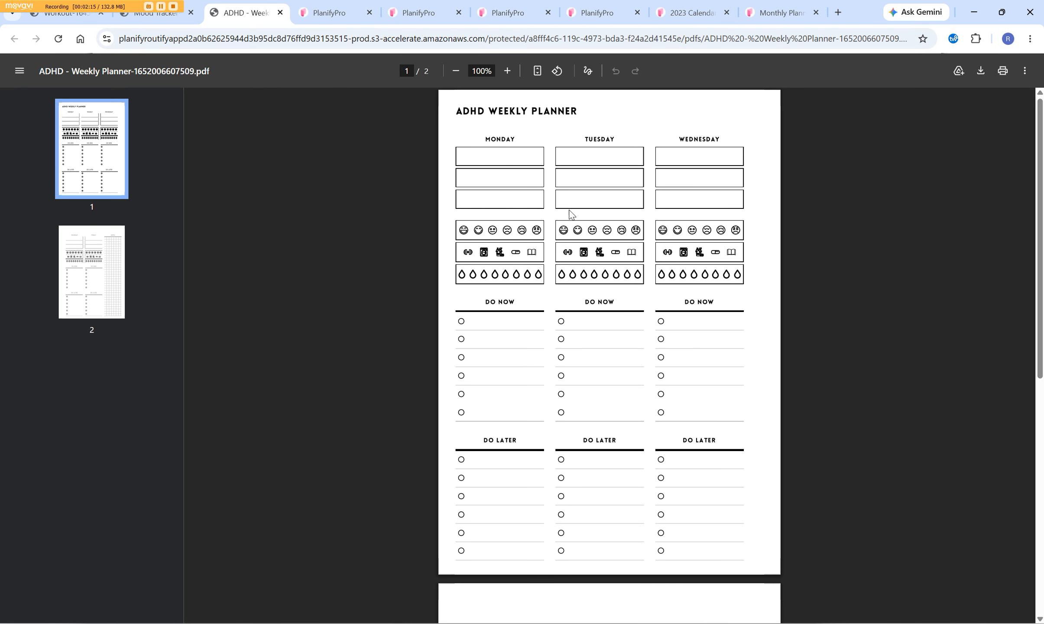
- View the Mood Tracker PDF, and examine both pages of the Daily Workout PDF
click(139, 17)
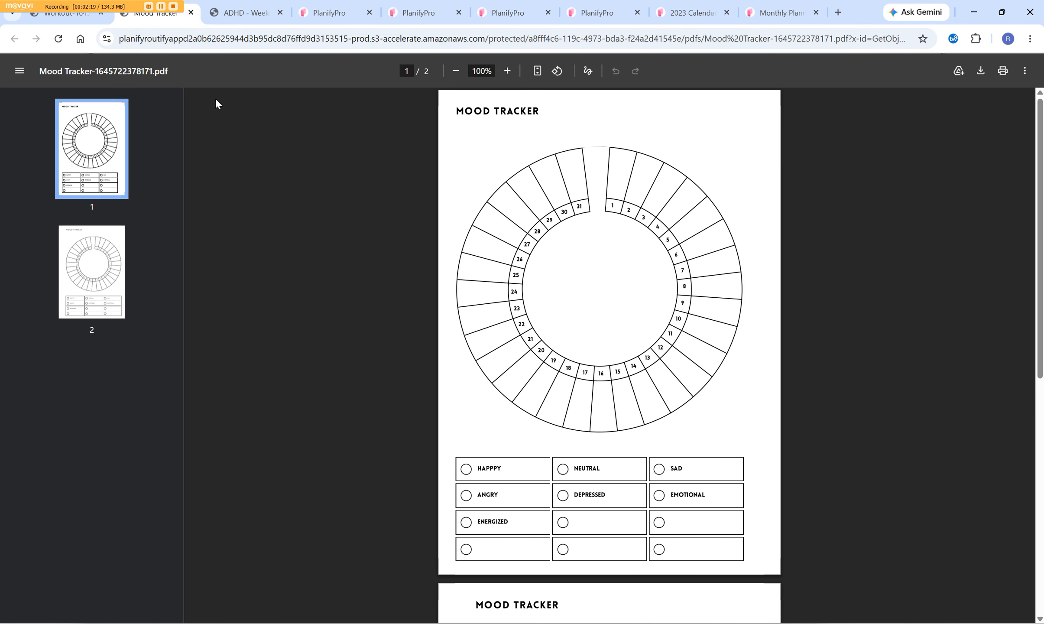
click(63, 13)
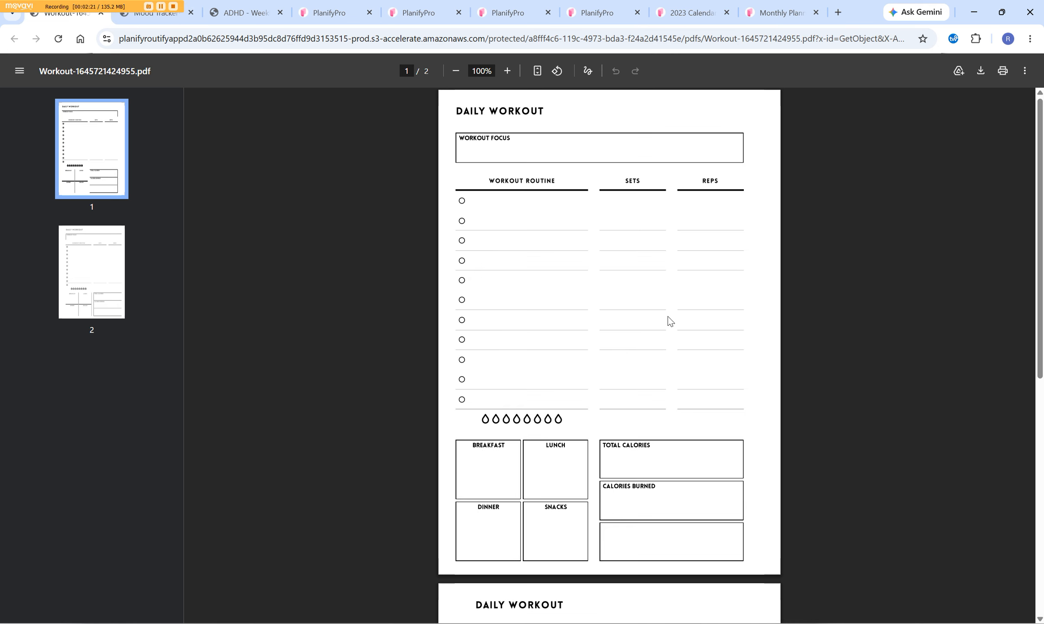
scroll(743, 368, down, 10)
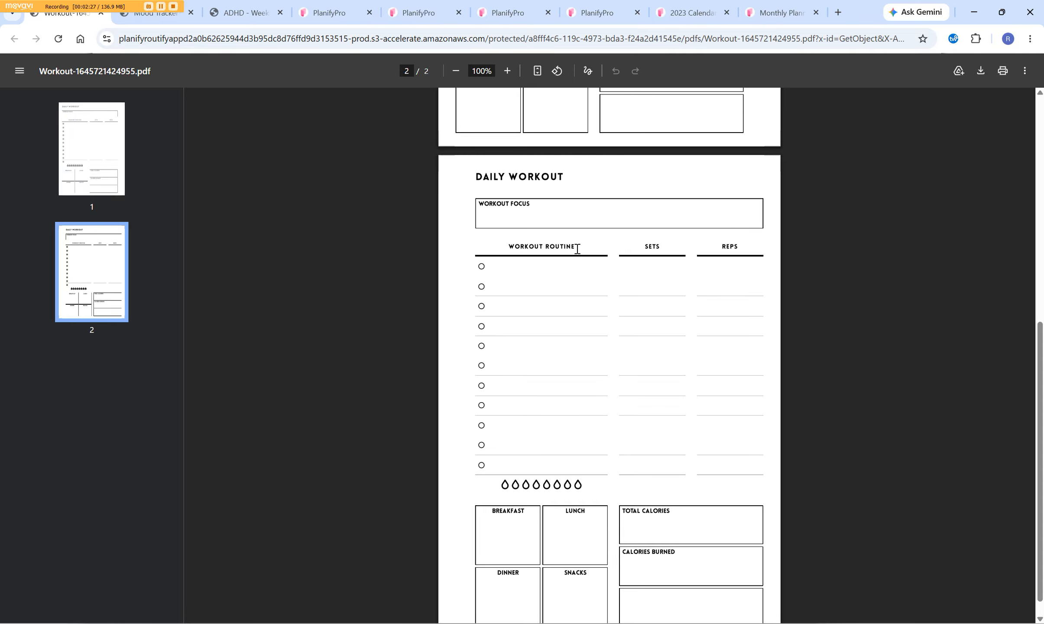
scroll(606, 336, down, 1)
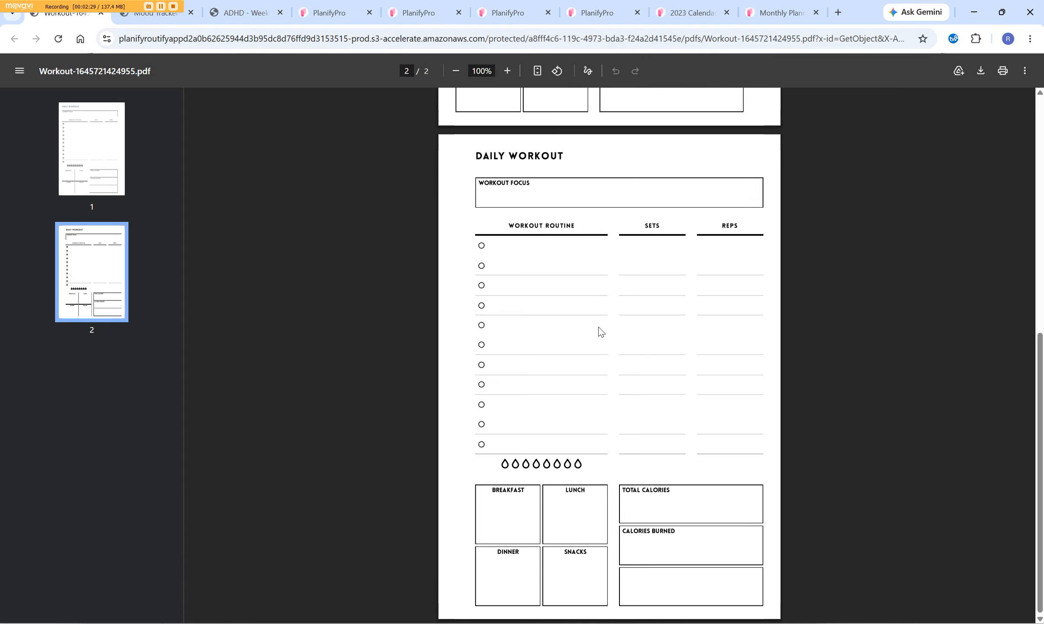
scroll(598, 330, up, 10)
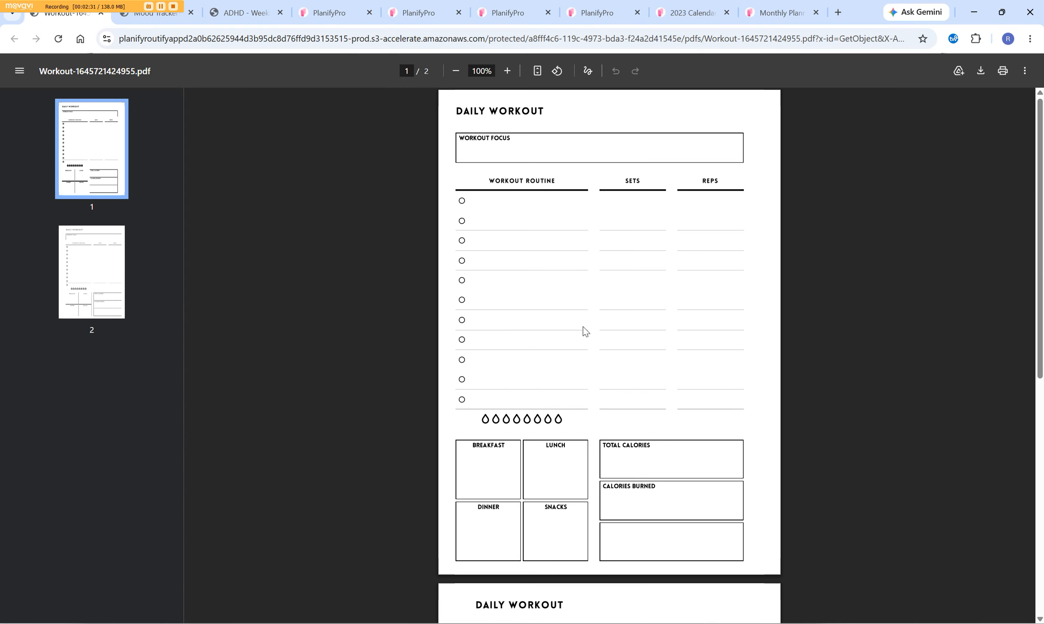
- Switch to the Monthly Planner template open in the editor and deselect its highlighted weekly widget
click(778, 13)
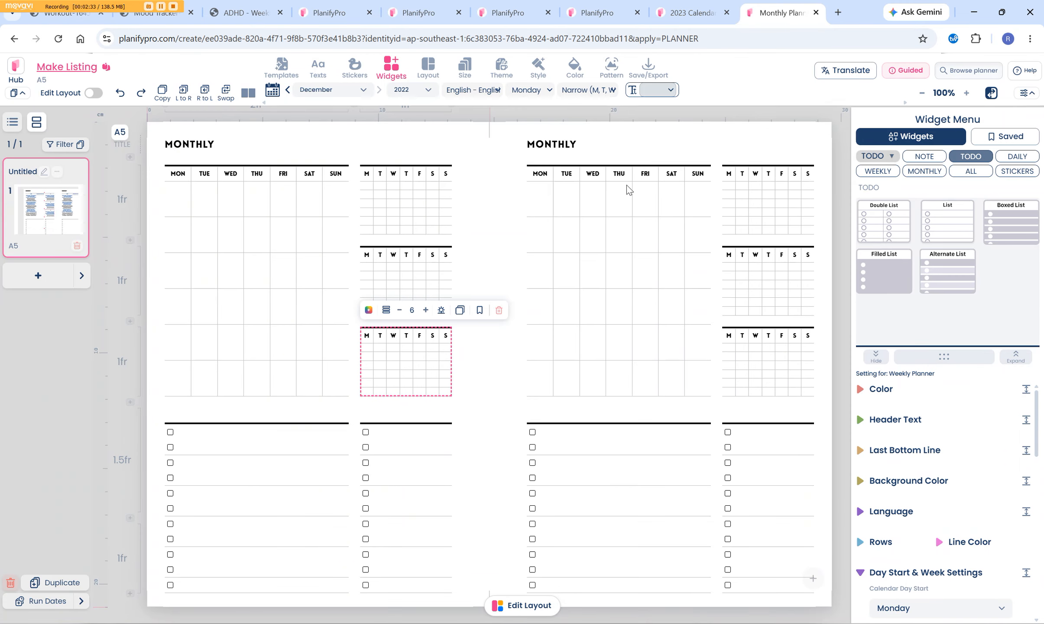
click(495, 225)
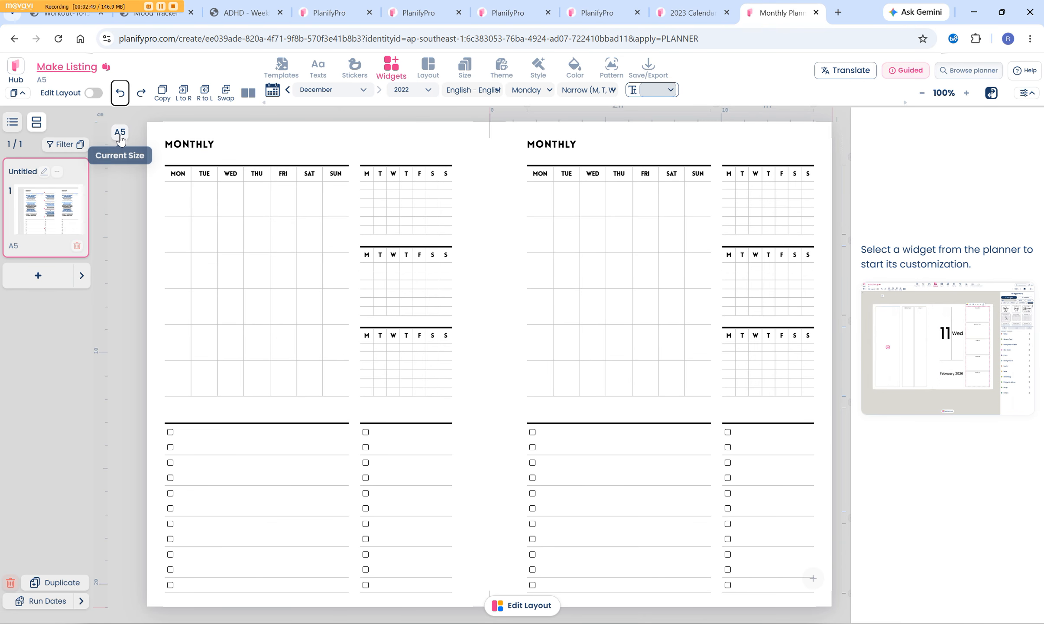
- Find the Happy Planner sizes and change the page size from A5 to Classic Happy Planner (7×9.25 in)
click(465, 67)
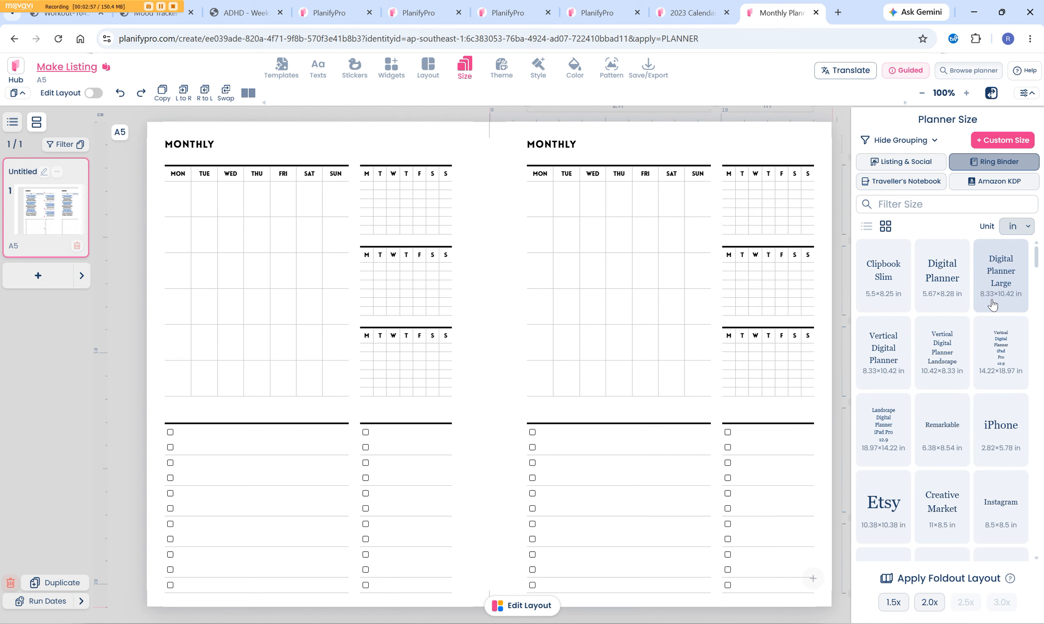
scroll(992, 305, down, 15)
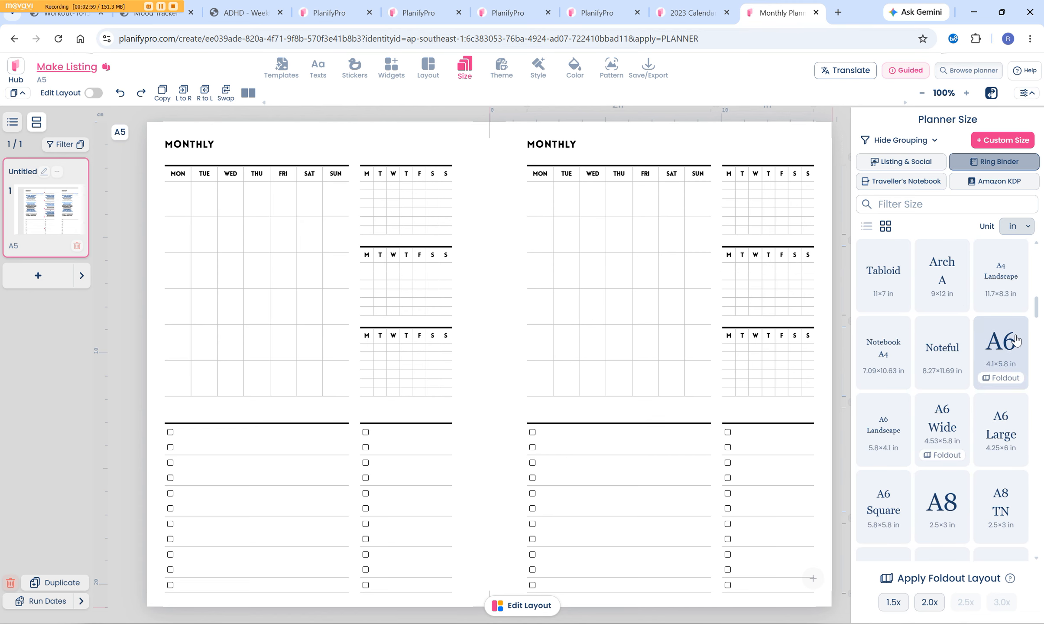
scroll(1001, 342, down, 8)
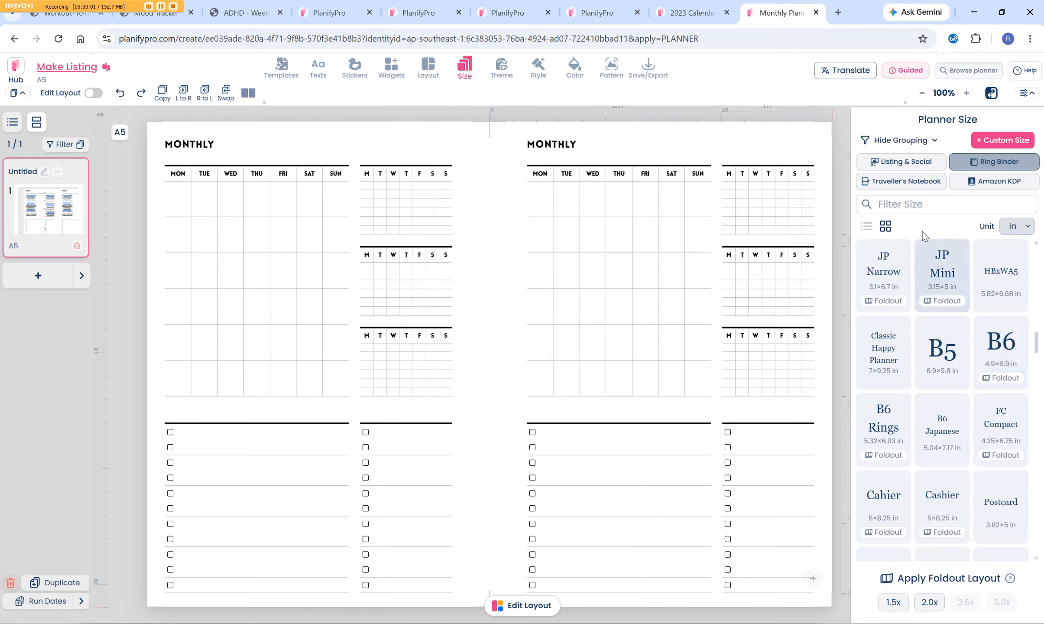
click(927, 207)
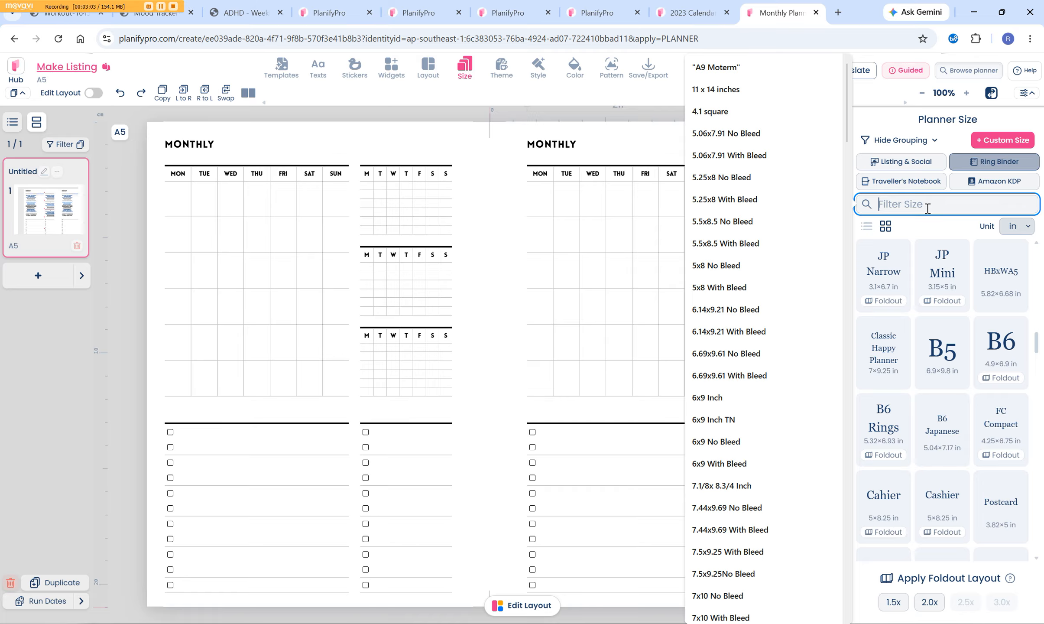
text(happy c)
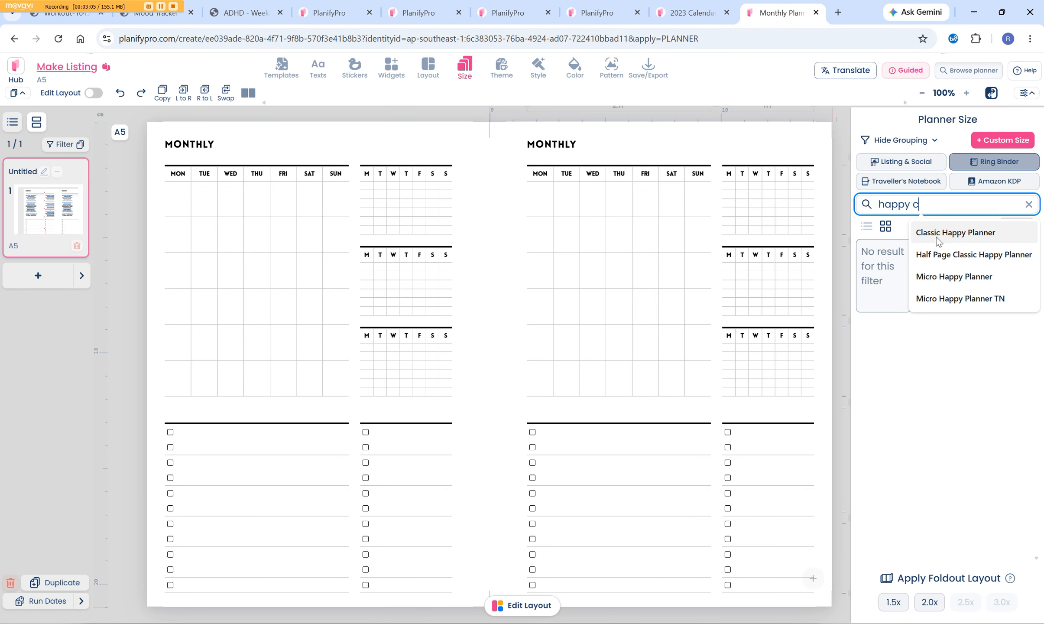
click(922, 232)
click(895, 277)
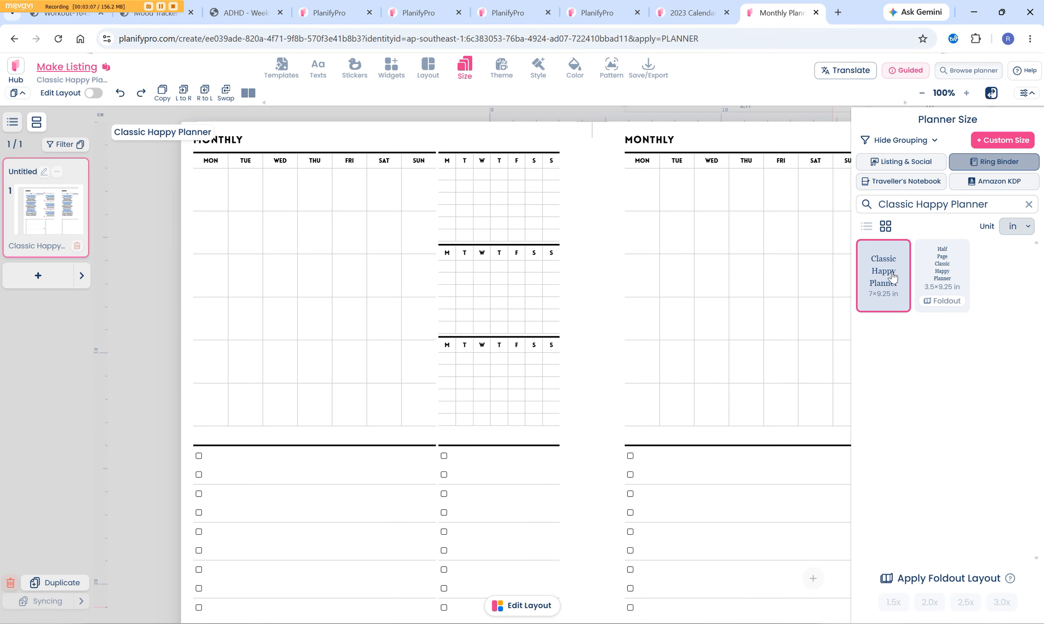
scroll(598, 302, down, 3)
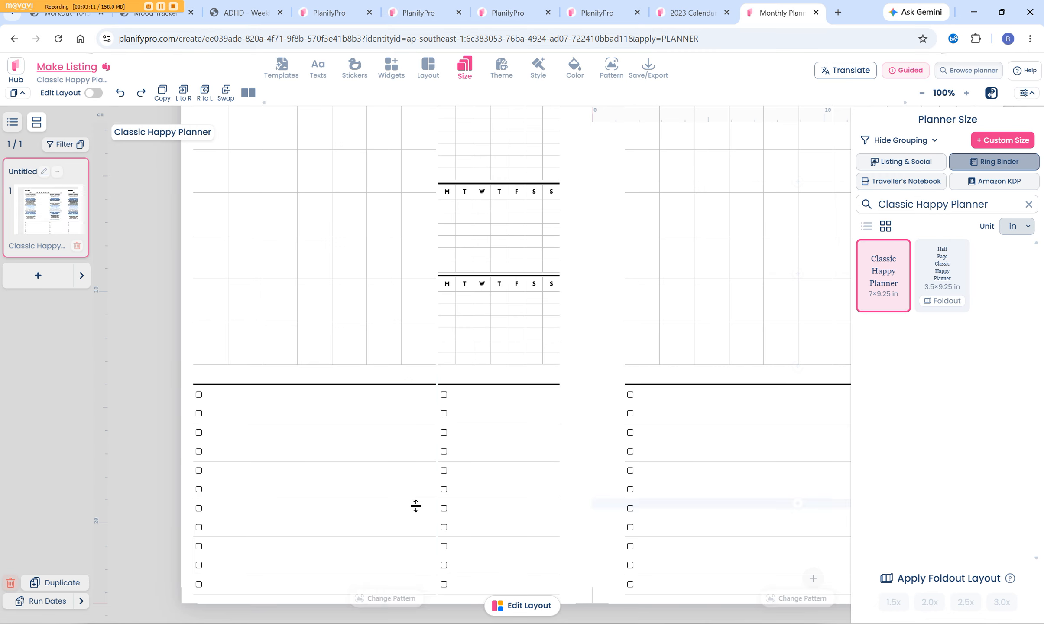
drag(588, 375, 498, 439)
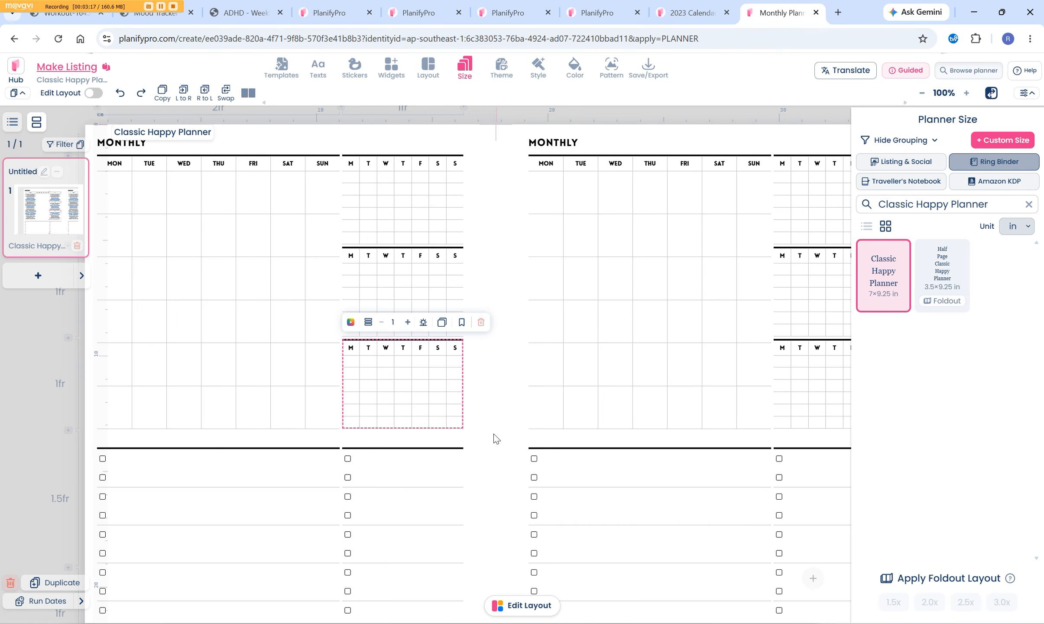
click(493, 435)
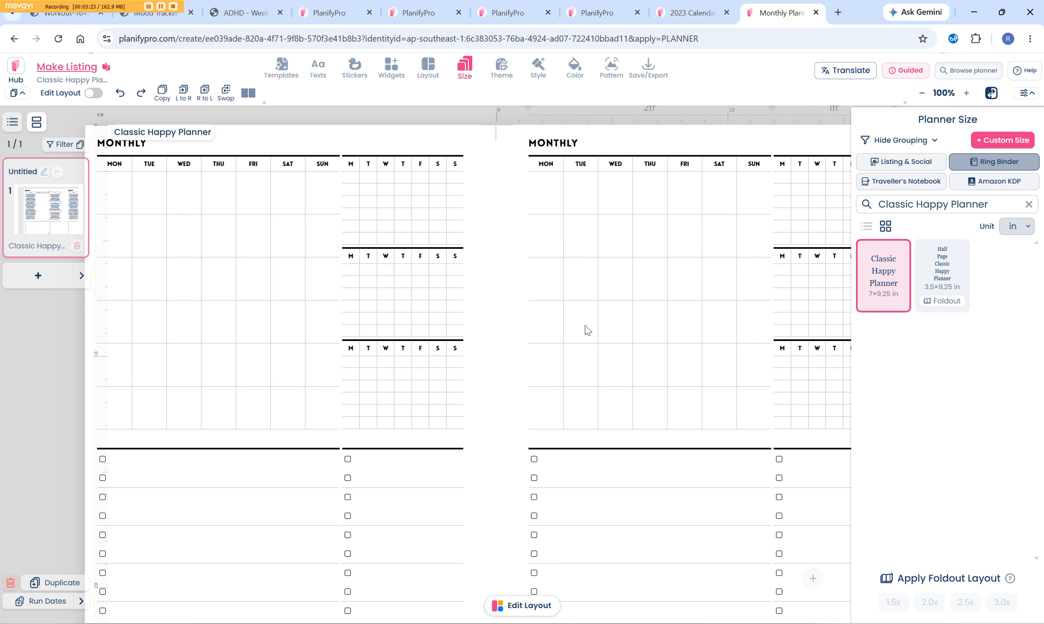
- Set both the outer and inner page paddings to 0.5 inch
click(428, 77)
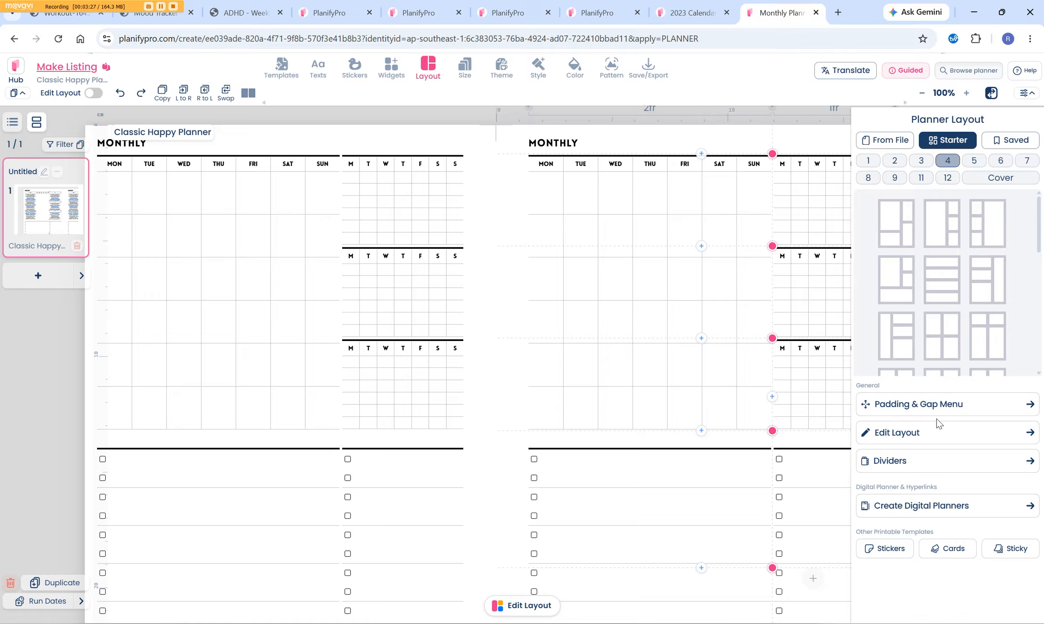
click(953, 404)
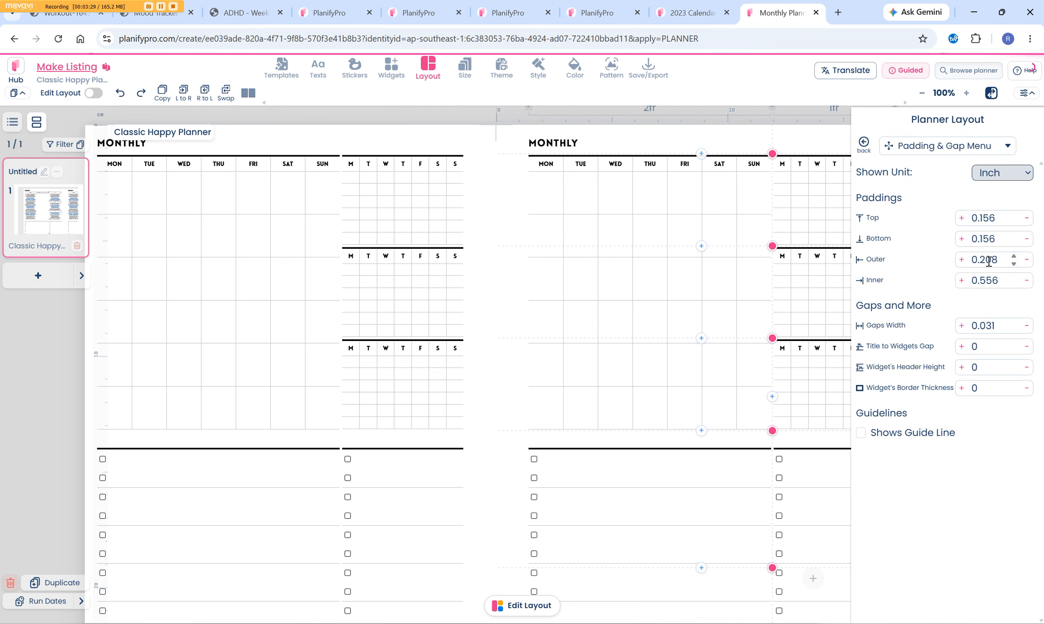
drag(491, 249, 543, 277)
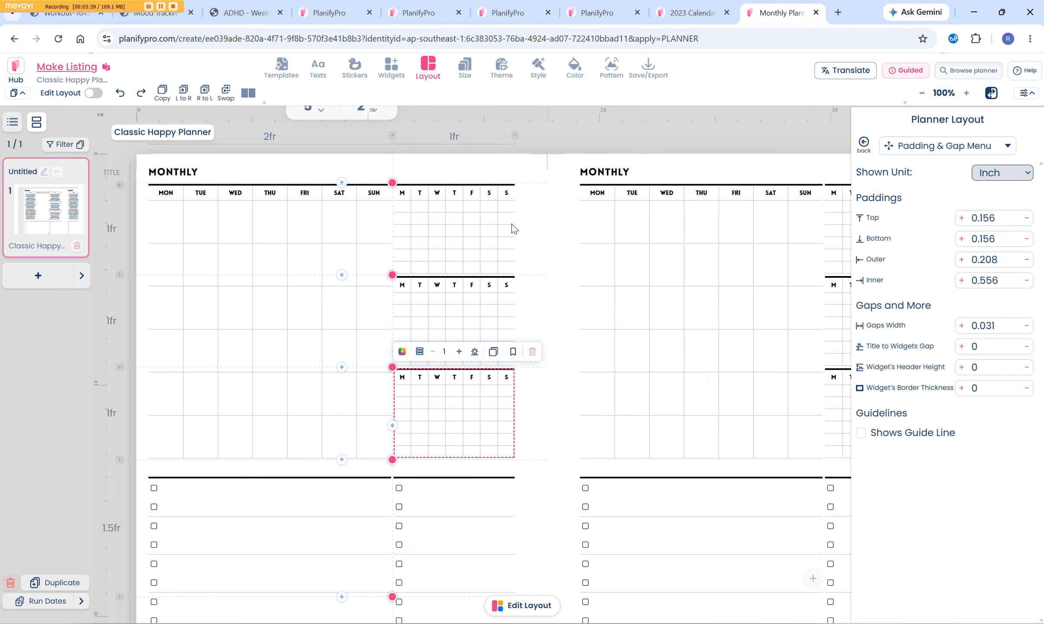
click(552, 232)
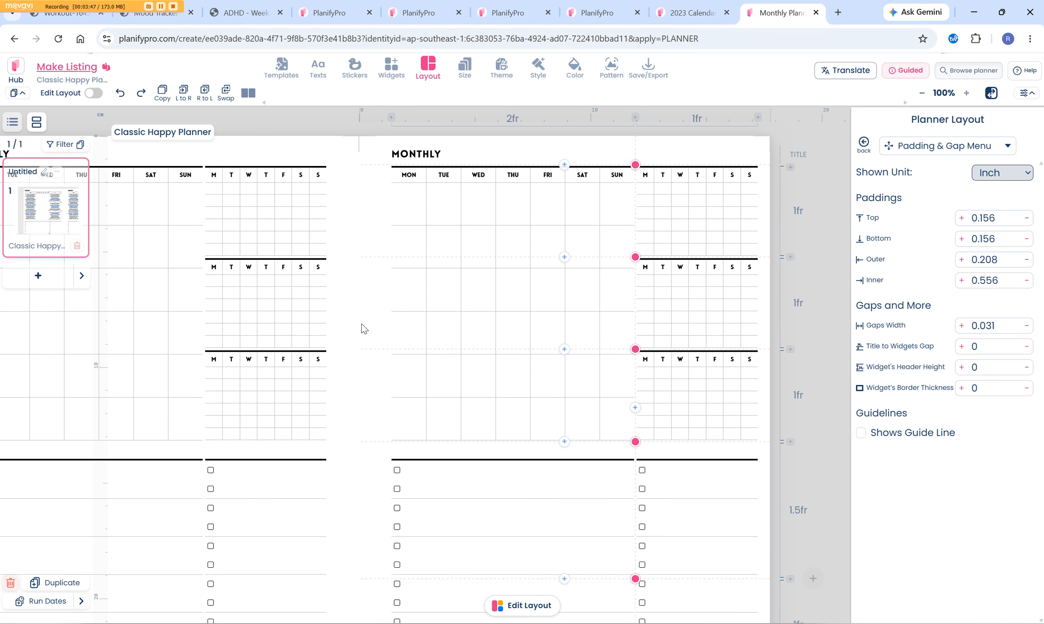
scroll(375, 326, left, 3)
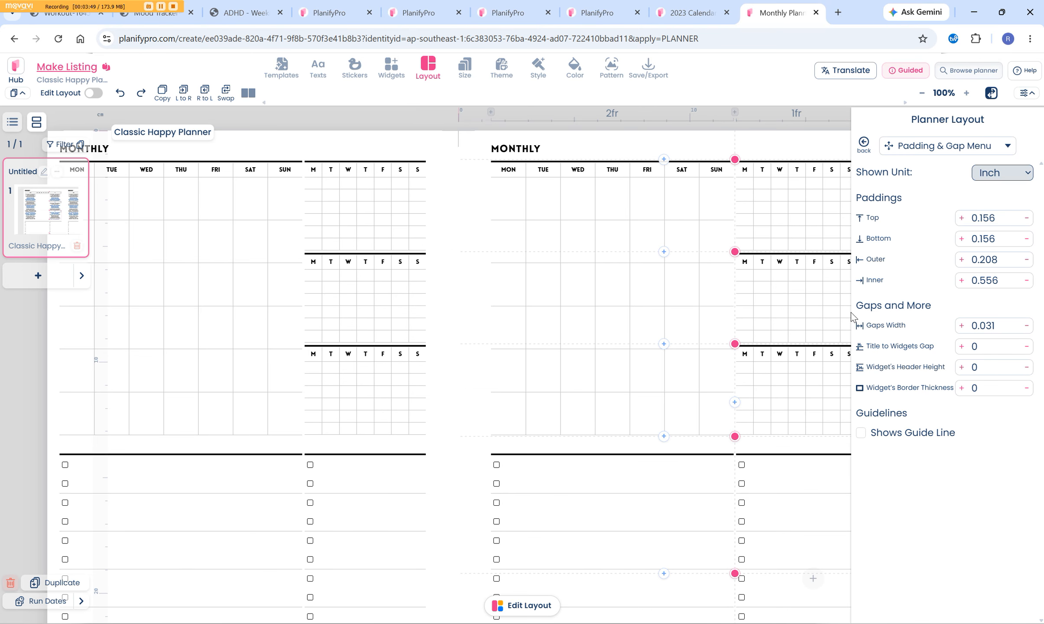
drag(999, 260, 926, 264)
text(0.5)
drag(999, 279, 946, 285)
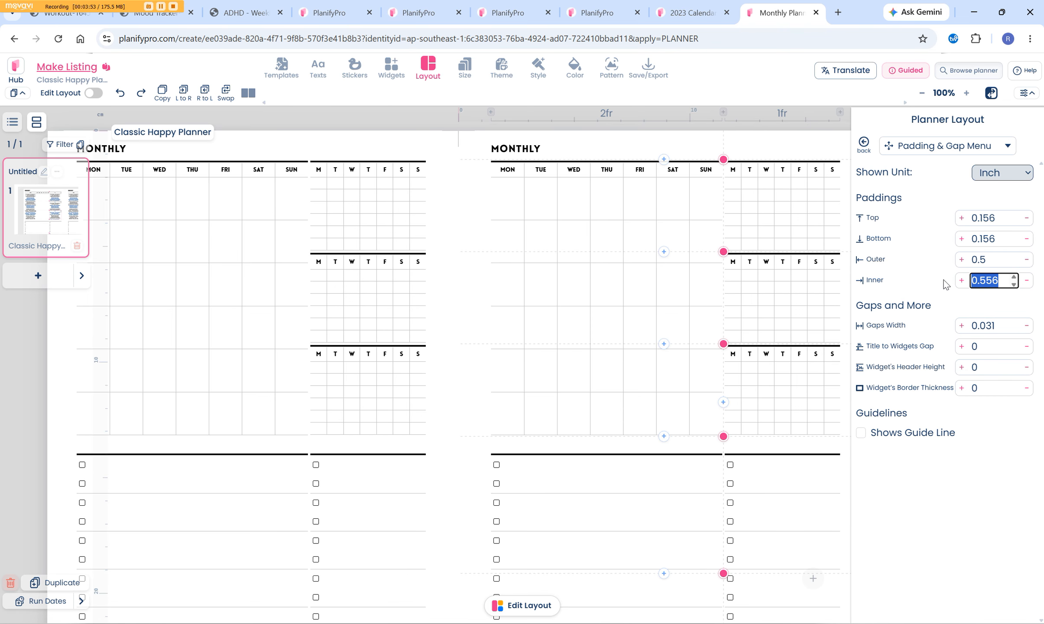
text(0.)
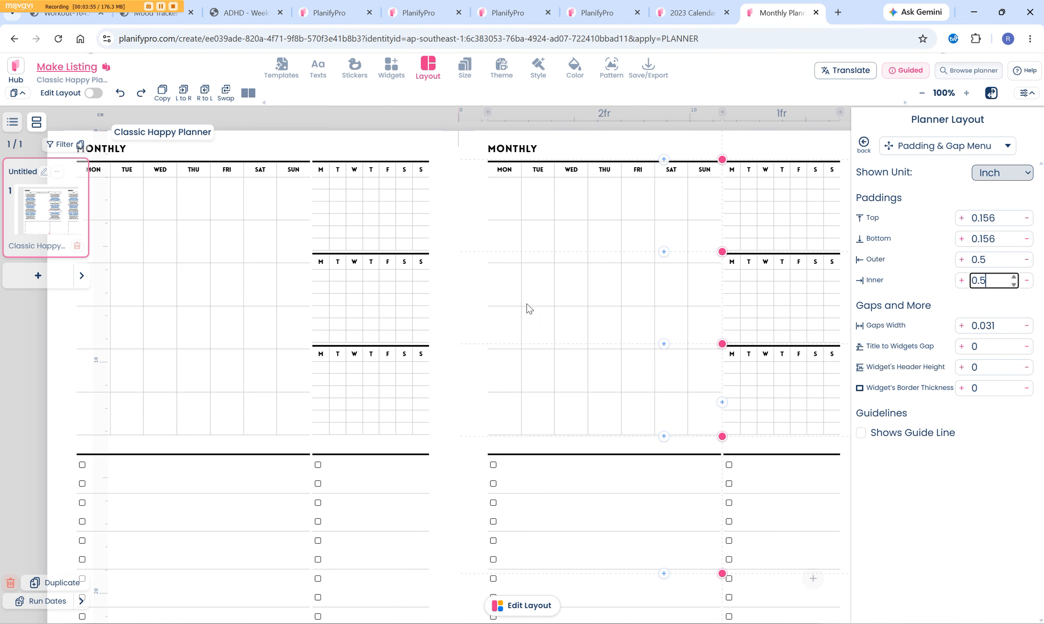
click(459, 289)
drag(427, 274, 528, 308)
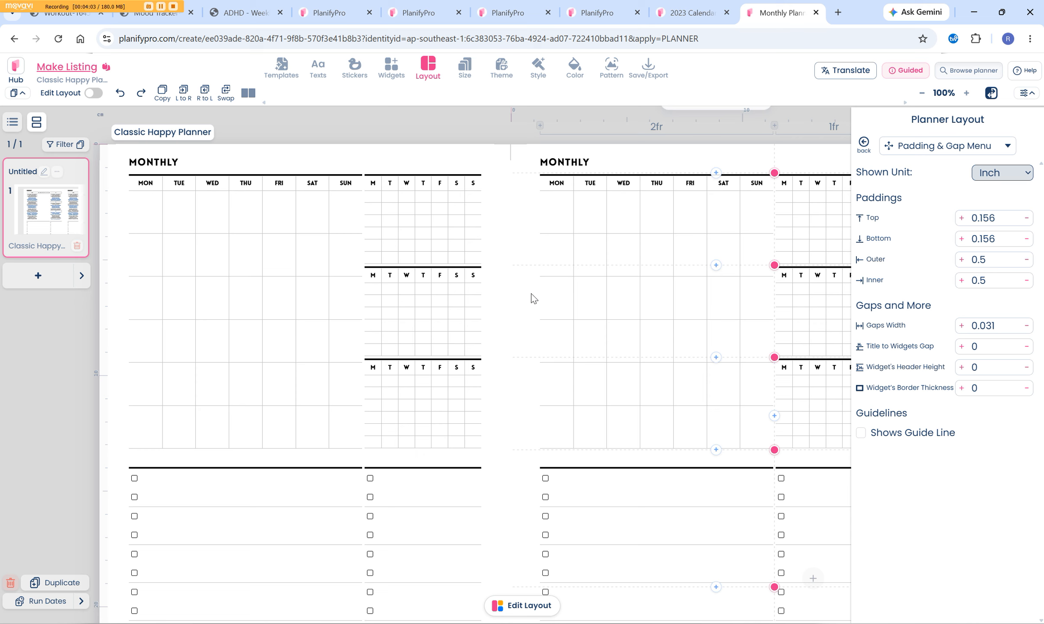
- Change the H1 title font to Alata for the "Monthly" titles on both pages
click(175, 164)
click(318, 69)
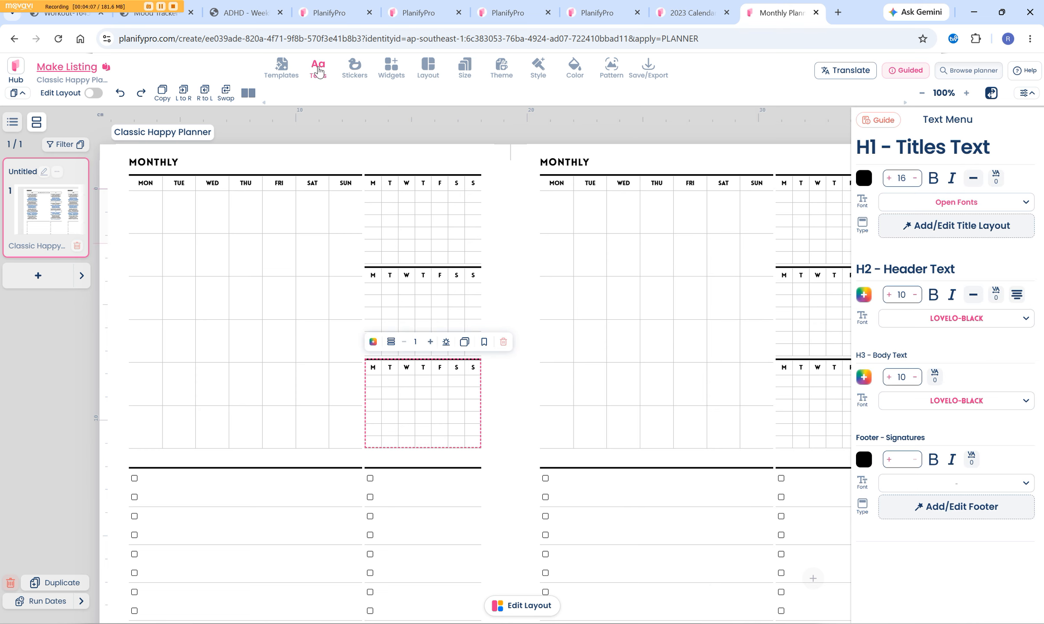
click(950, 210)
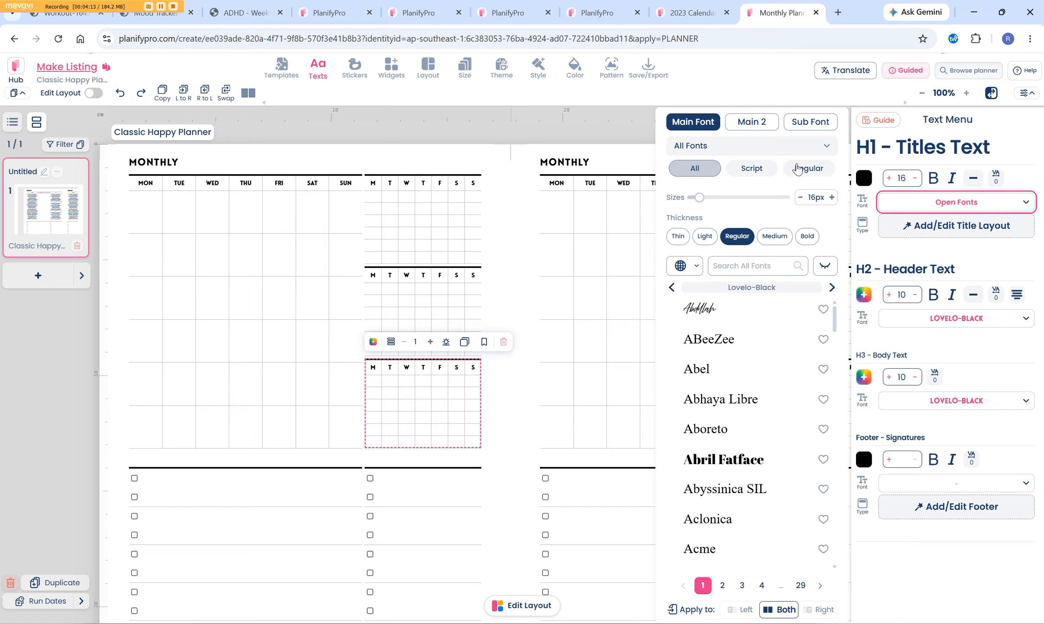
scroll(759, 437, down, 10)
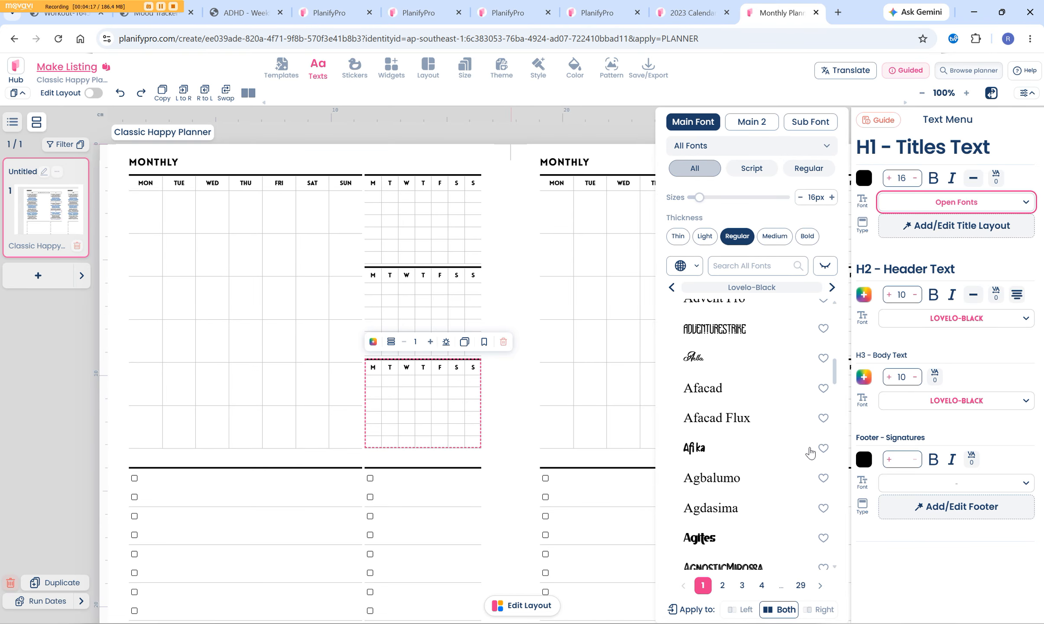
scroll(810, 454, down, 10)
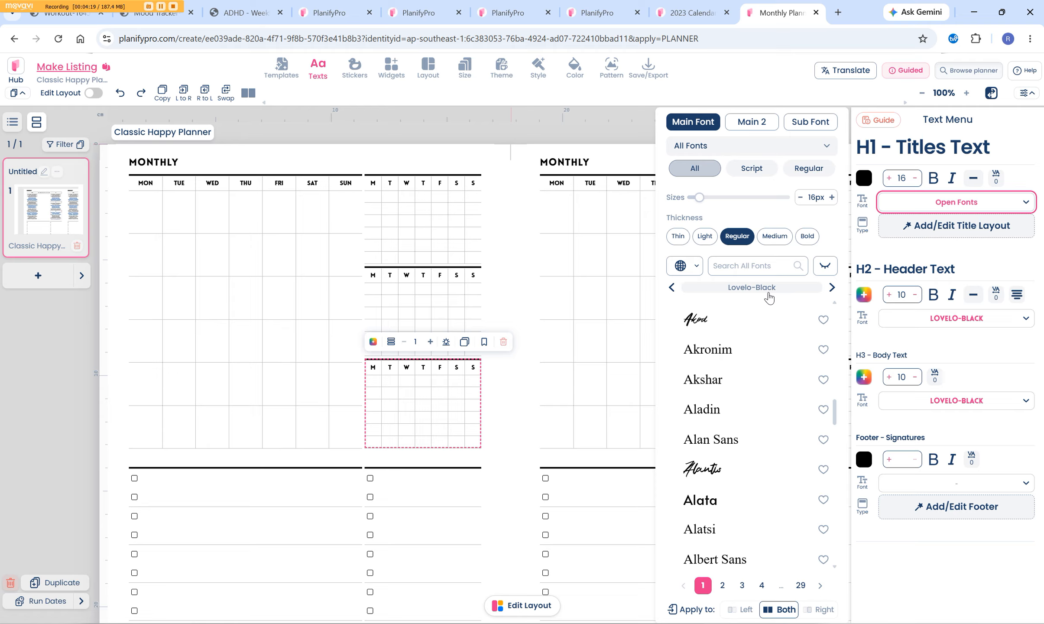
click(711, 507)
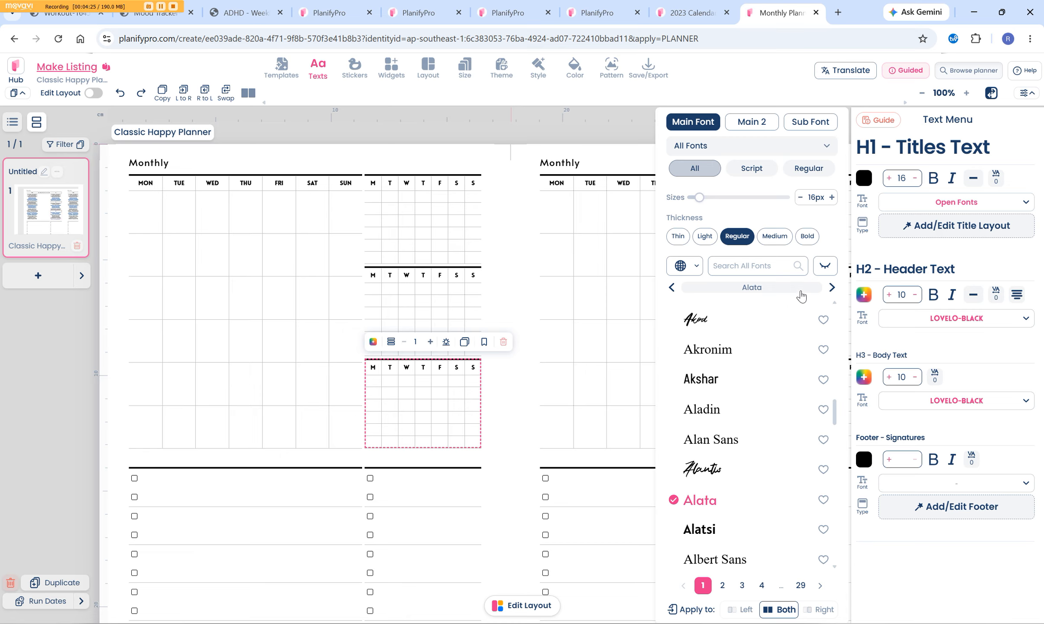
- Set the H2 header text colour to the custom blue #2A93B3
click(869, 298)
click(799, 214)
click(803, 204)
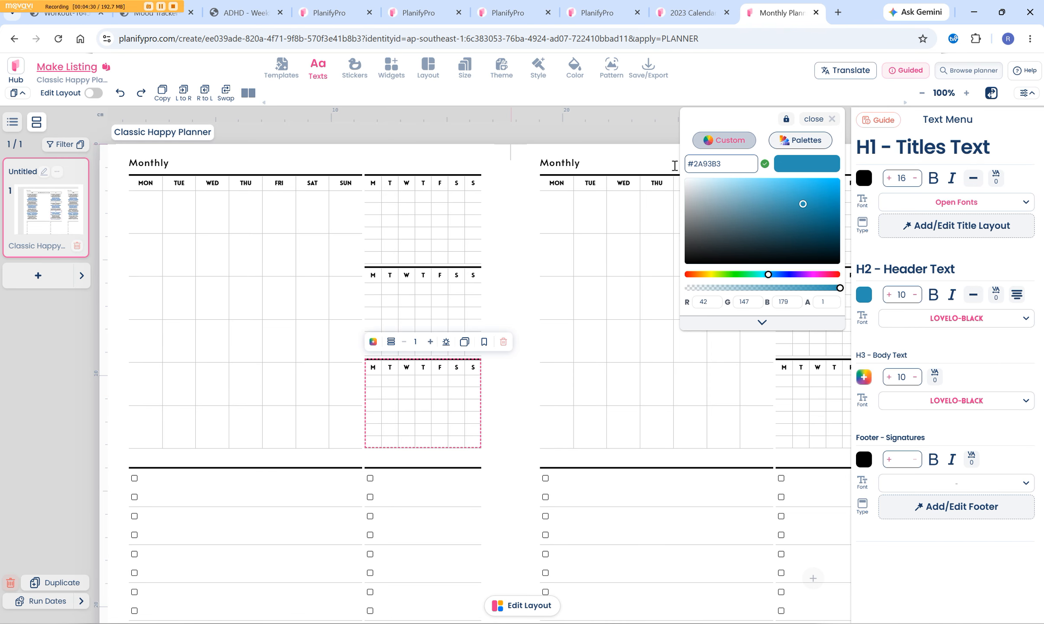
- Look through the ready-made colour palettes for the header text, and close the colour picker without choosing one
click(814, 139)
scroll(783, 219, down, 12)
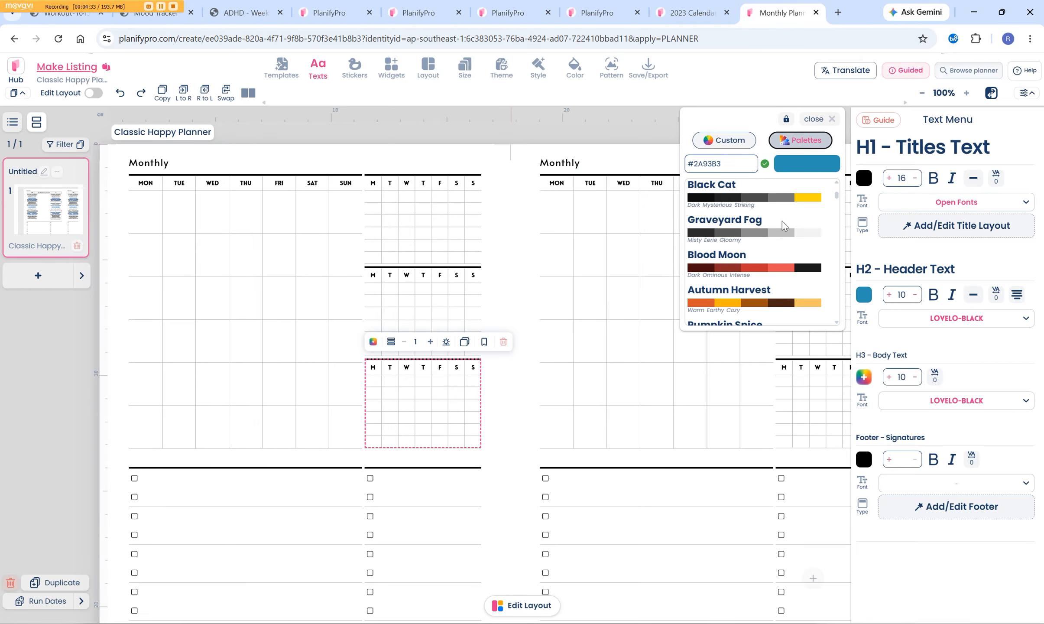
scroll(801, 225, down, 8)
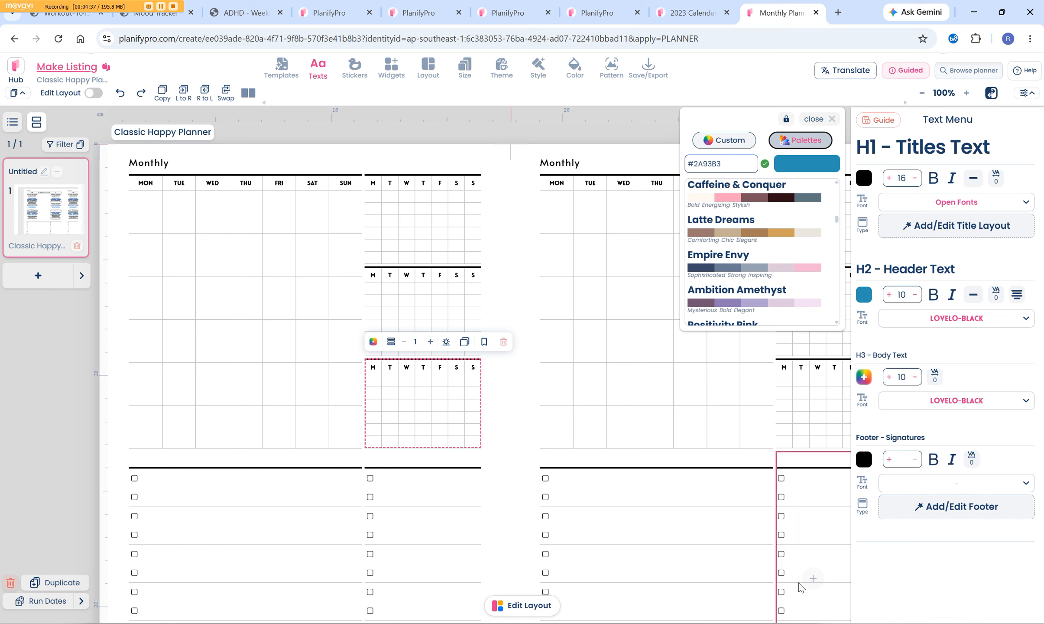
scroll(762, 247, down, 10)
scroll(769, 243, down, 8)
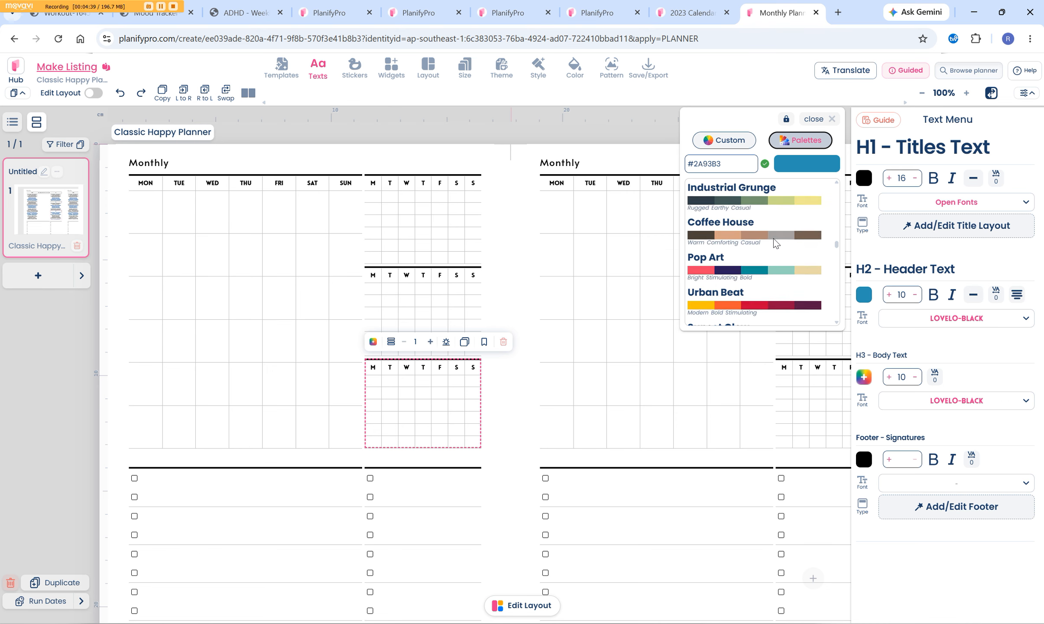
scroll(781, 246, down, 8)
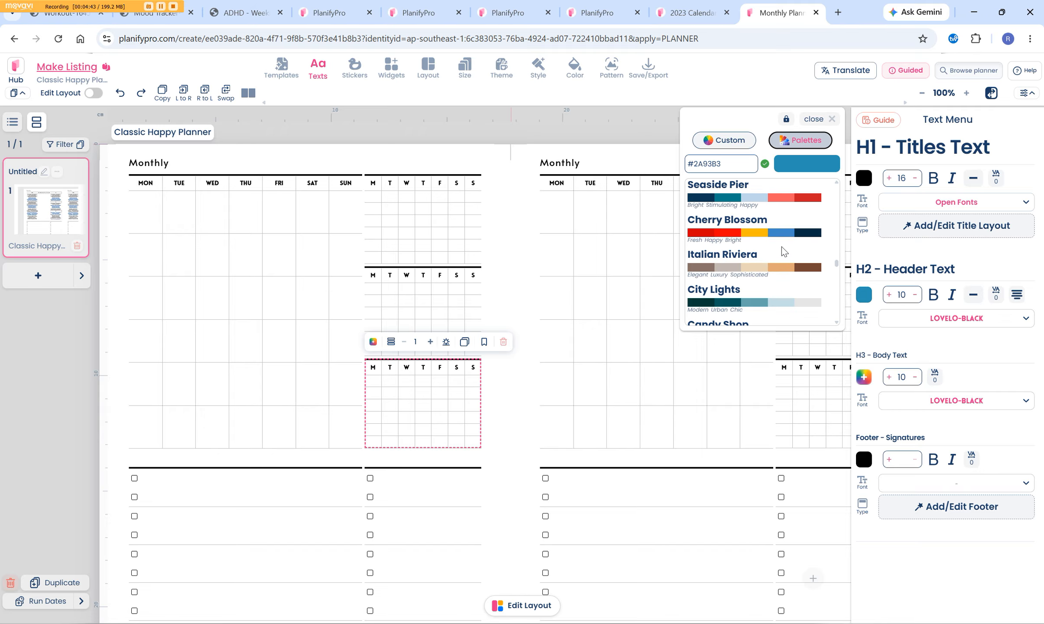
scroll(782, 246, down, 5)
click(813, 120)
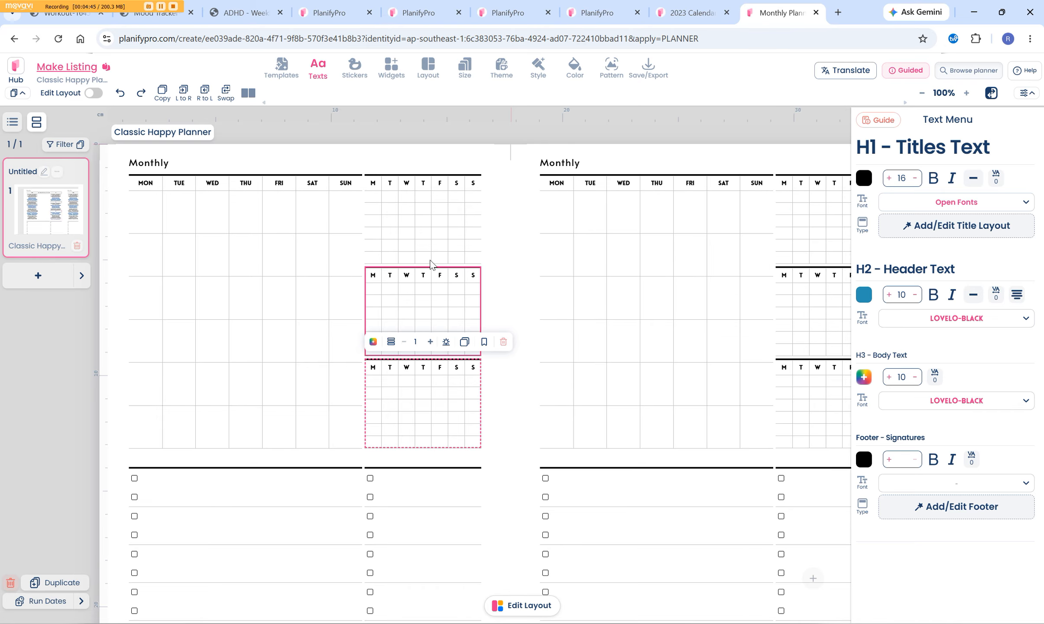
- Add an empty layout row directly below the large monthly calendar grid on the first page
click(301, 236)
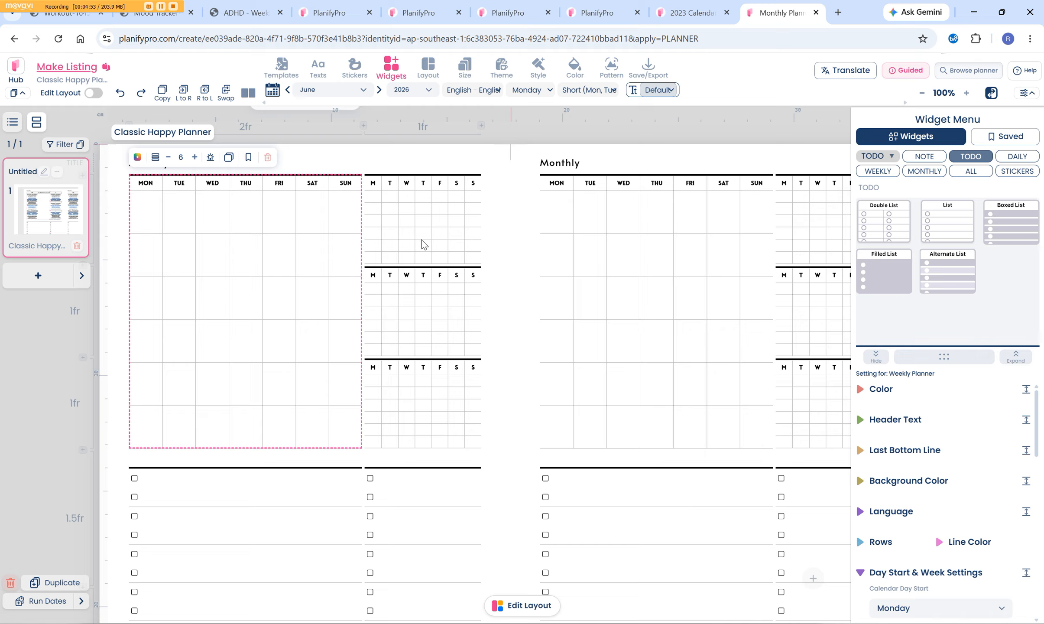
click(286, 507)
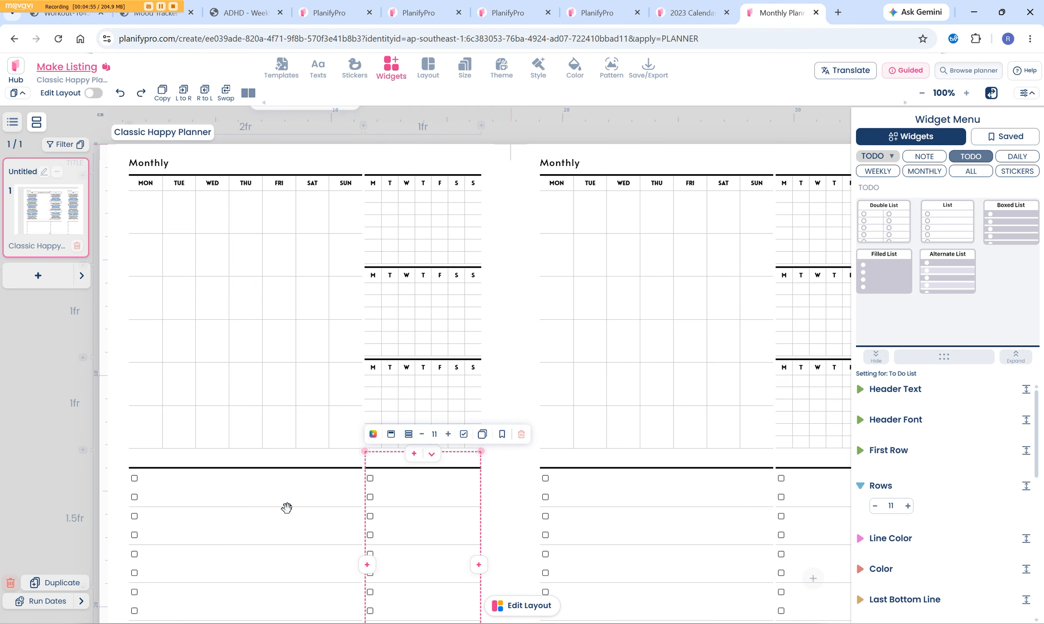
click(294, 355)
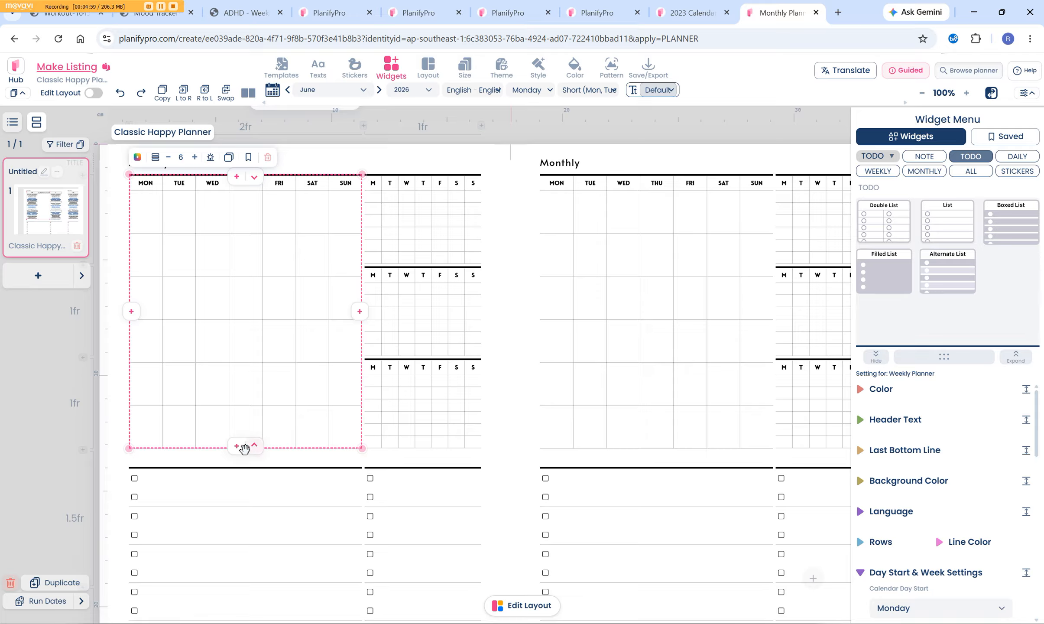
click(237, 446)
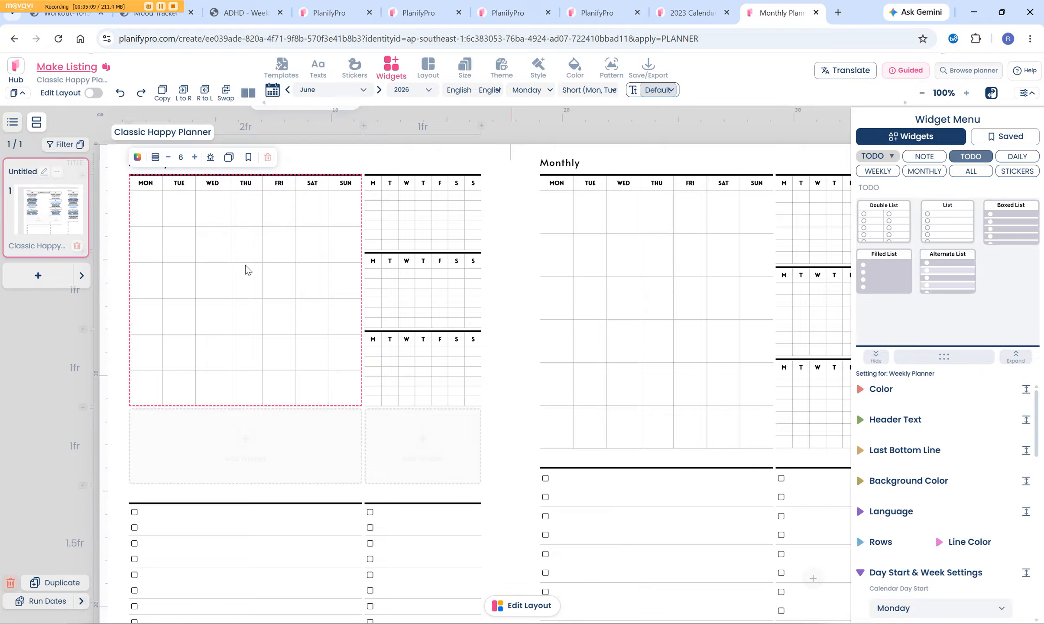
- Set the first page's large calendar grid to start its week on Sunday
scroll(962, 458, down, 8)
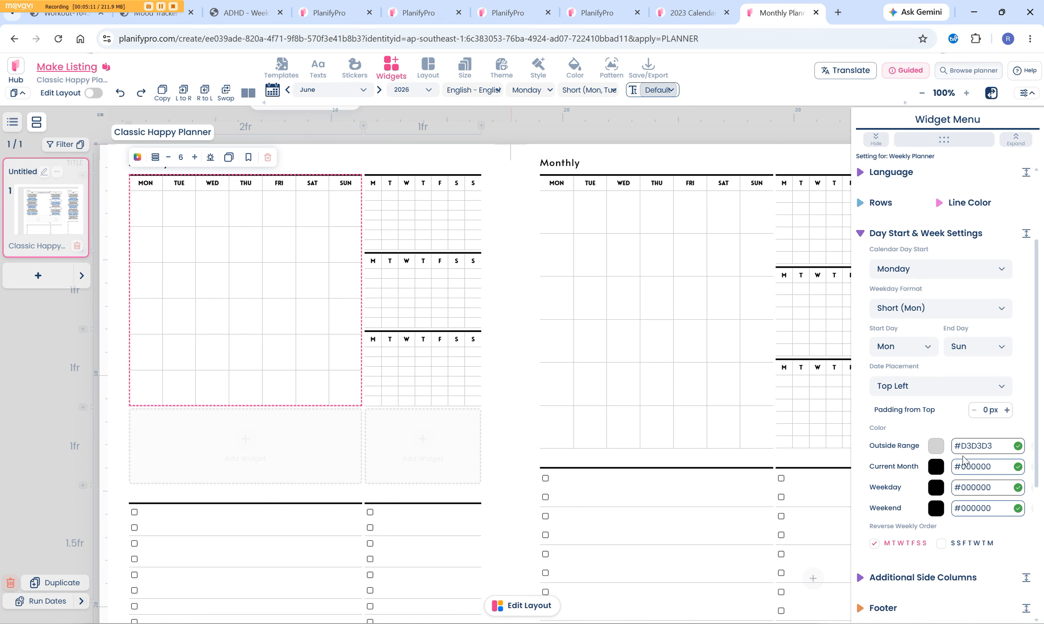
scroll(962, 458, down, 2)
click(951, 207)
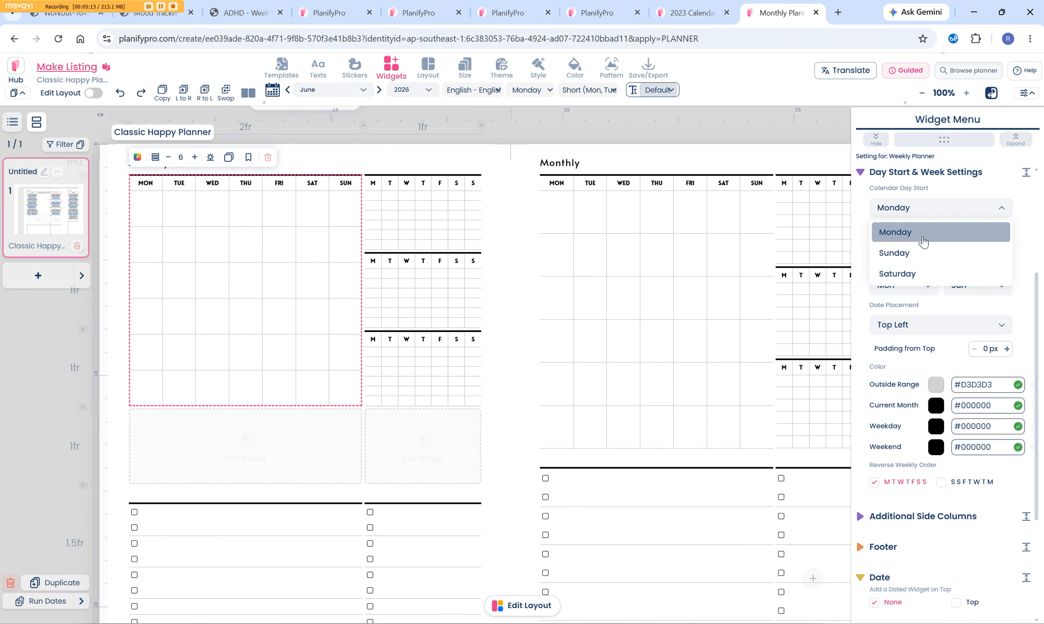
click(917, 251)
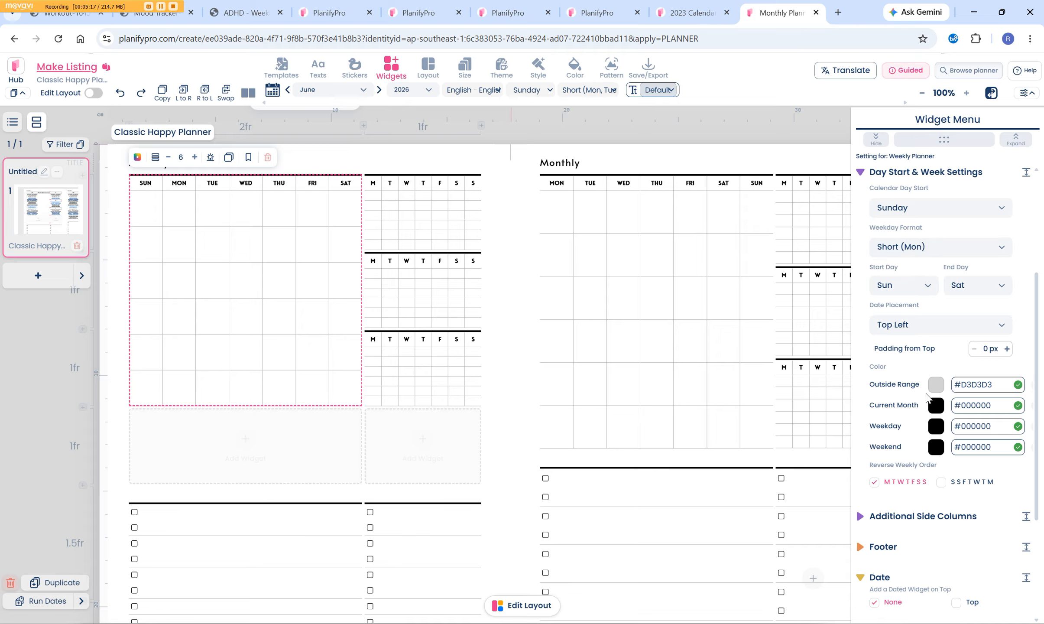
- Look through the large calendar's widget settings, including its custom colours, week settings, additional side columns, footer and date options
scroll(912, 386, up, 6)
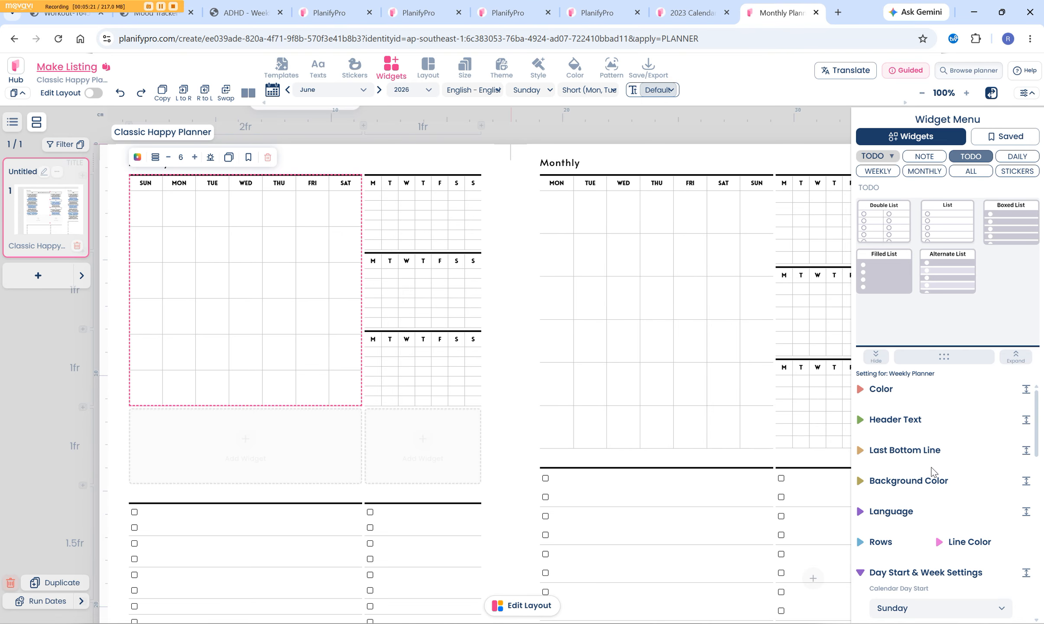
click(857, 391)
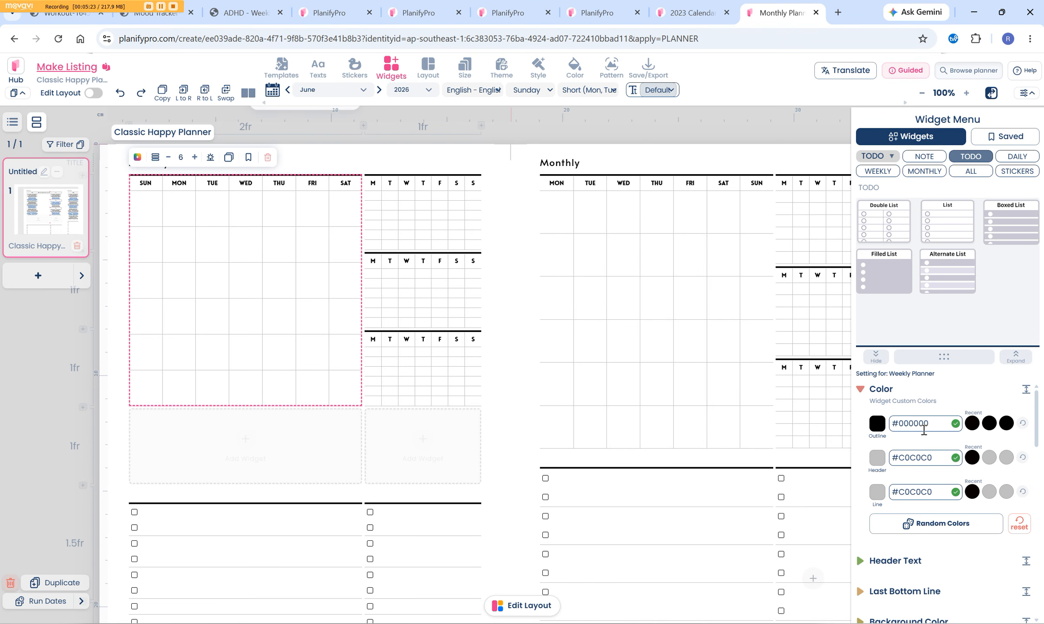
scroll(936, 428, down, 8)
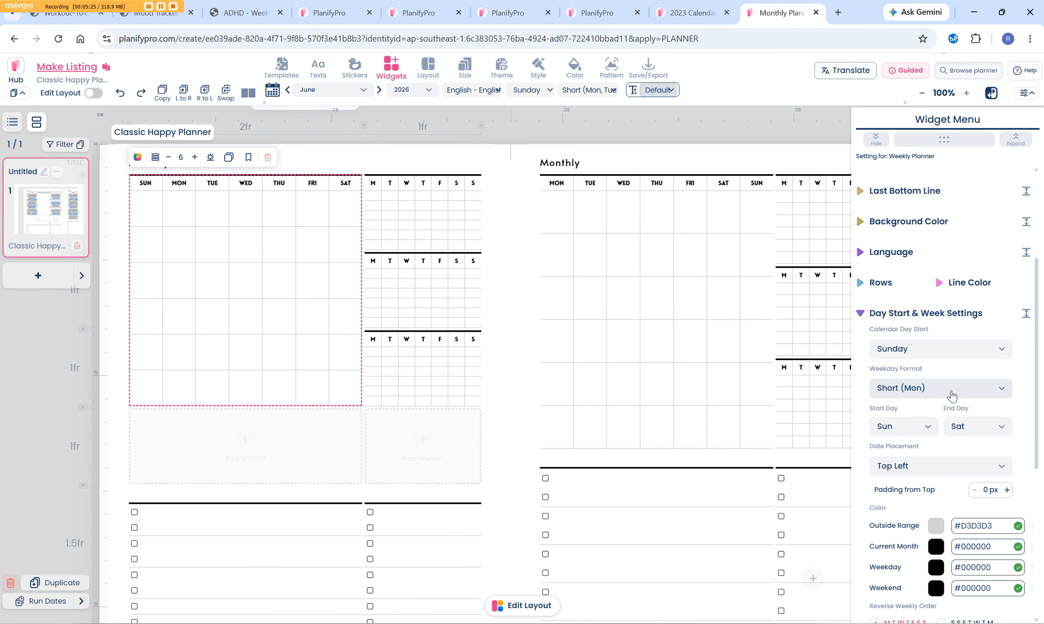
scroll(952, 396, down, 5)
scroll(954, 395, down, 2)
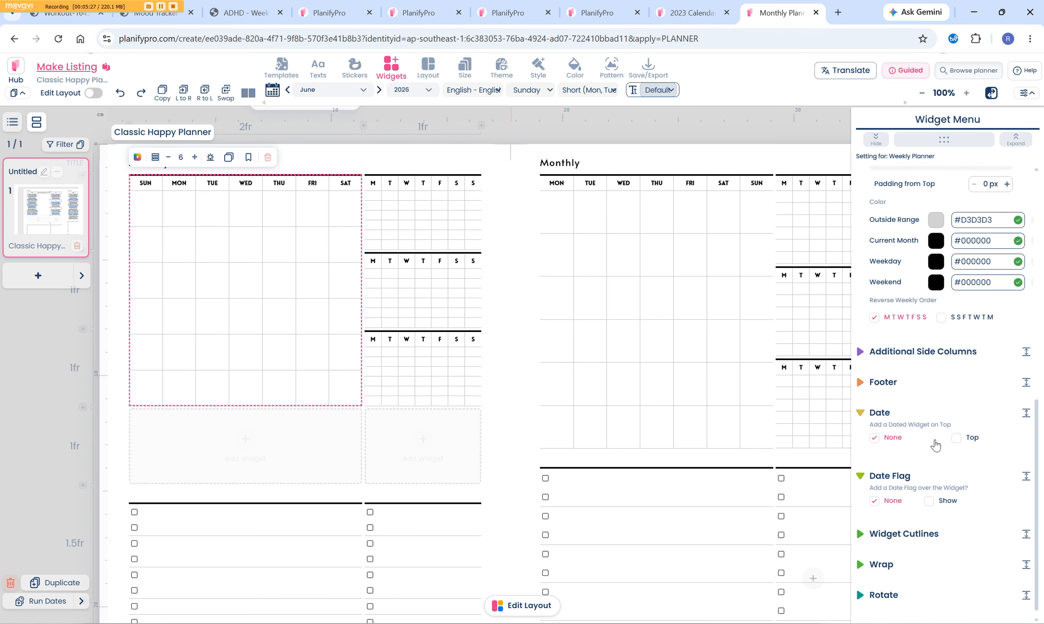
click(860, 382)
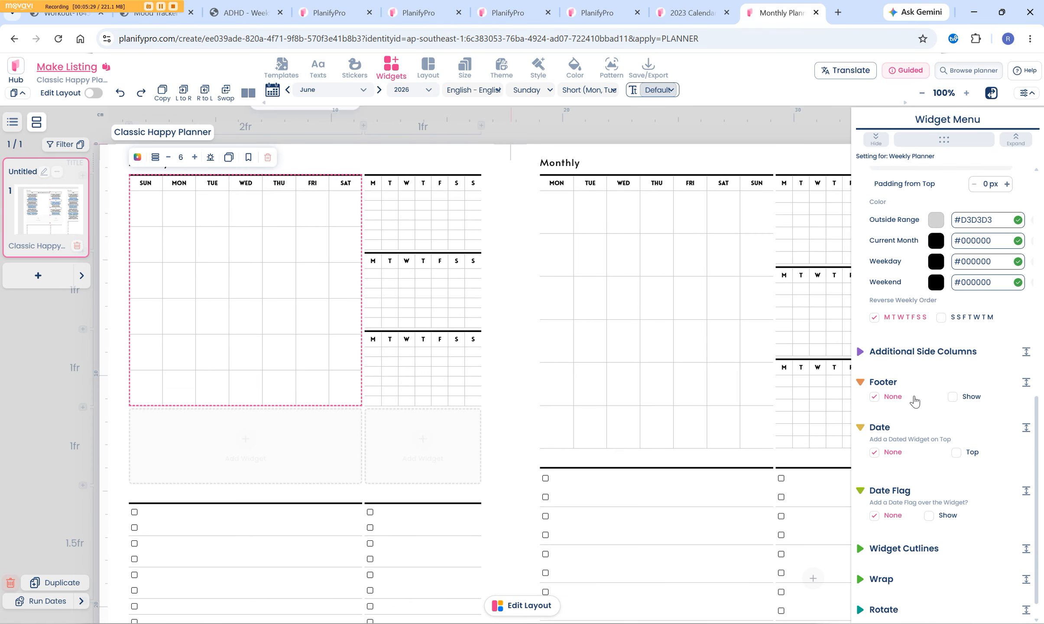
click(860, 352)
scroll(931, 448, down, 3)
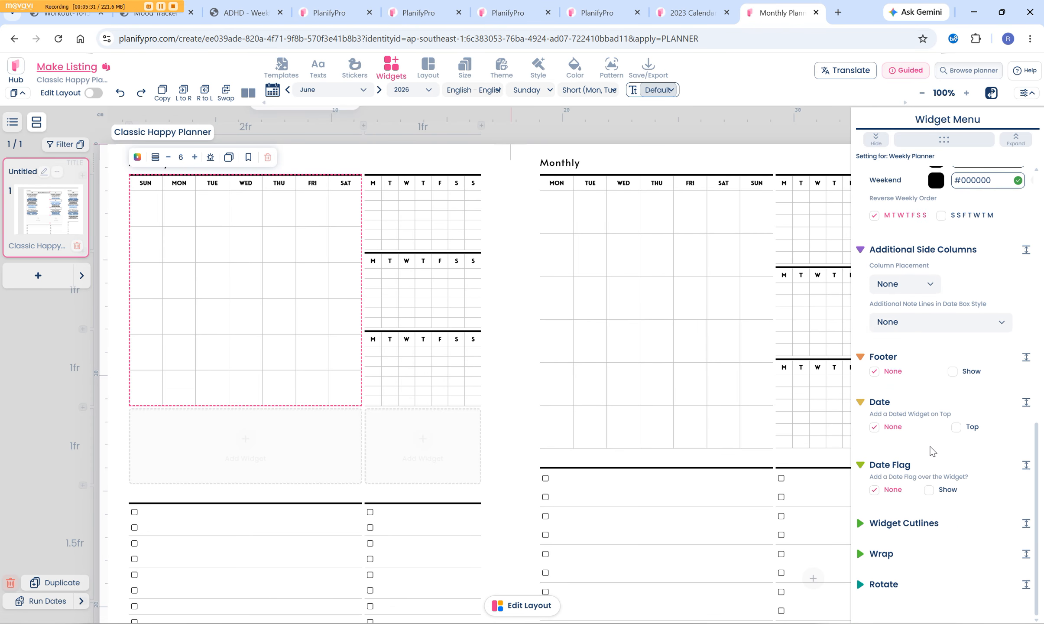
scroll(931, 447, up, 11)
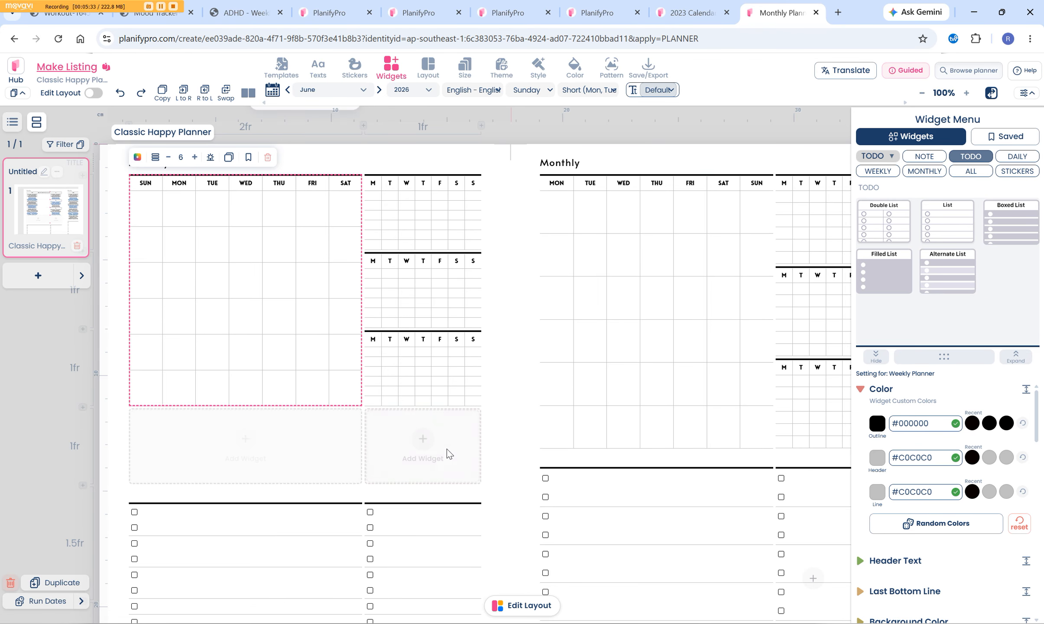
- Convert the first page's large to-do list to the Double List style after trying the Filled List and Alternate List styles
click(317, 522)
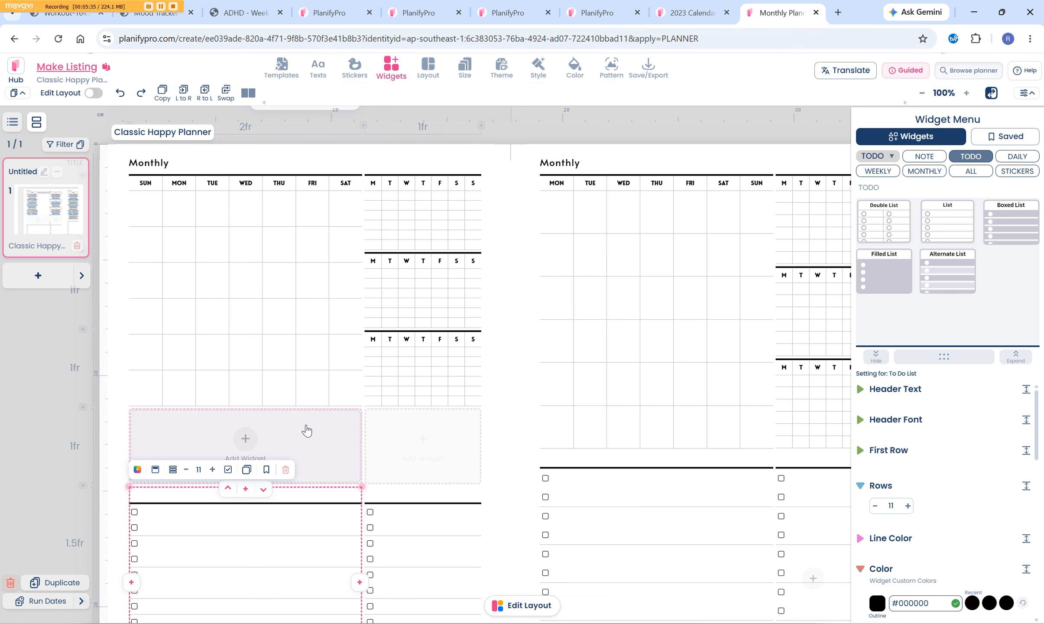
scroll(308, 425, down, 1)
scroll(311, 416, down, 2)
scroll(321, 424, up, 1)
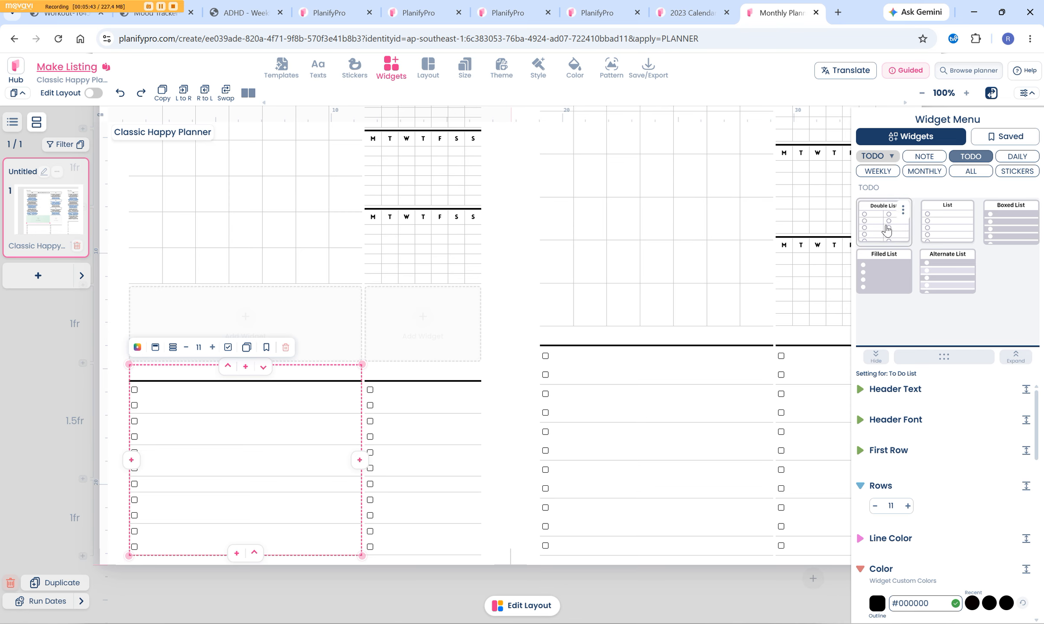
click(884, 222)
click(885, 284)
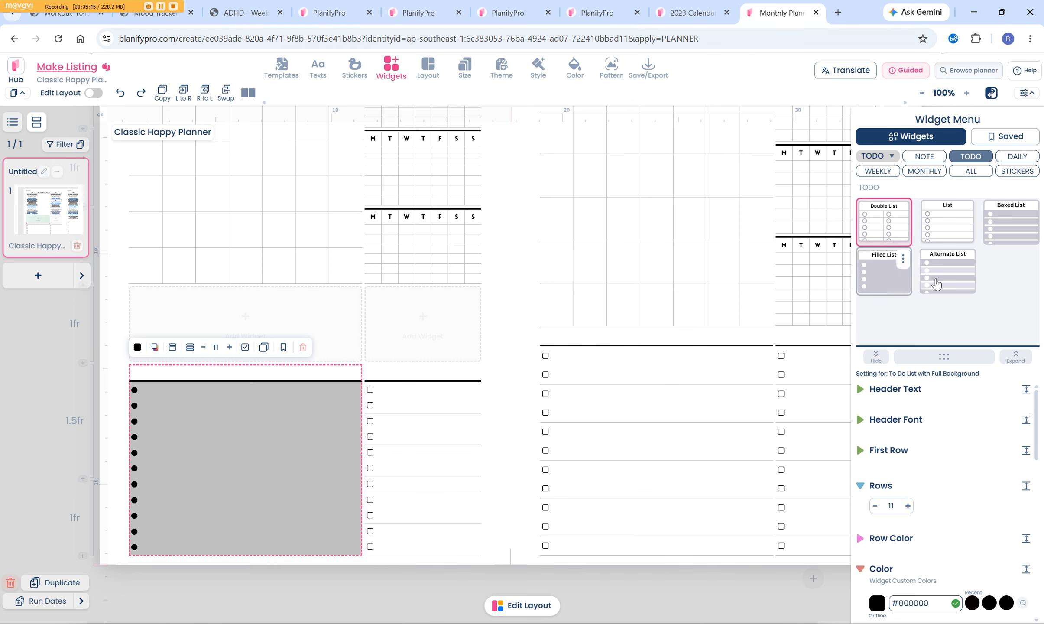
click(948, 272)
click(893, 243)
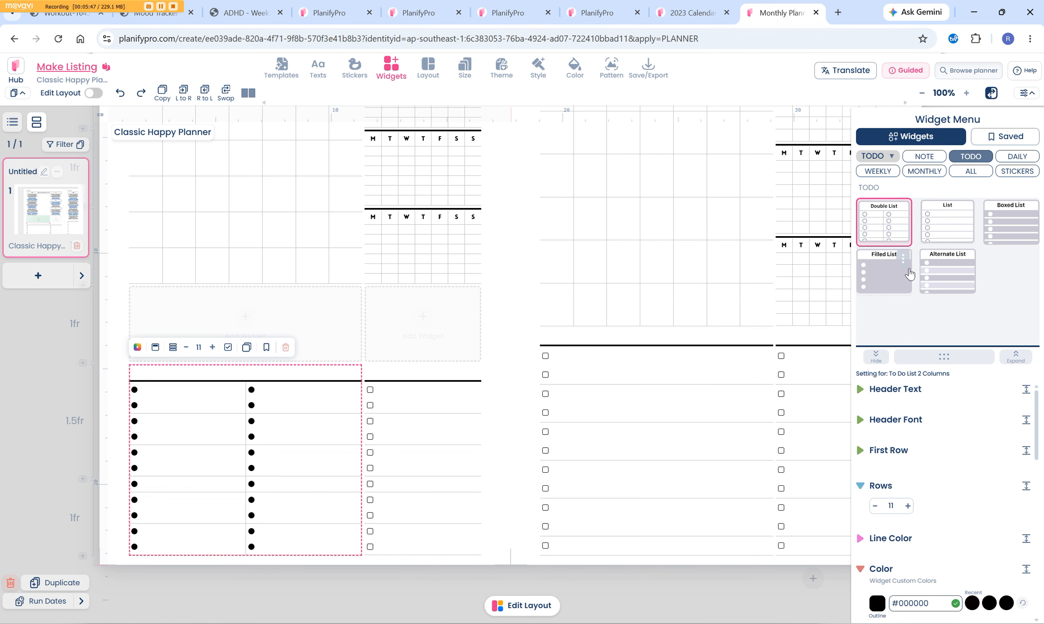
- Enter TO DO as the header text of the two-column list
scroll(946, 438, down, 5)
scroll(893, 228, up, 6)
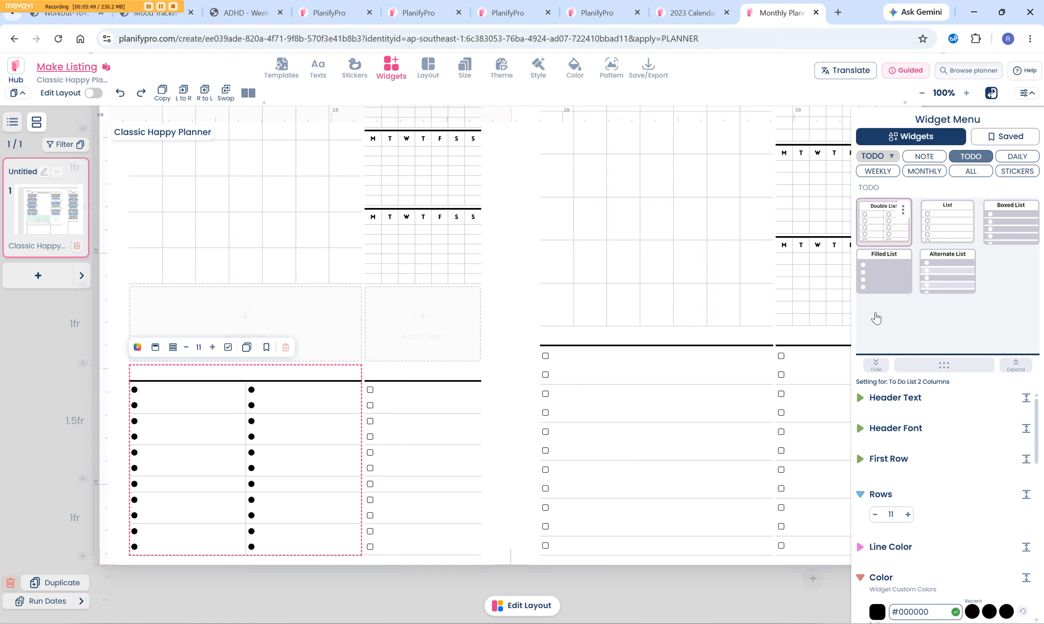
click(859, 392)
click(921, 409)
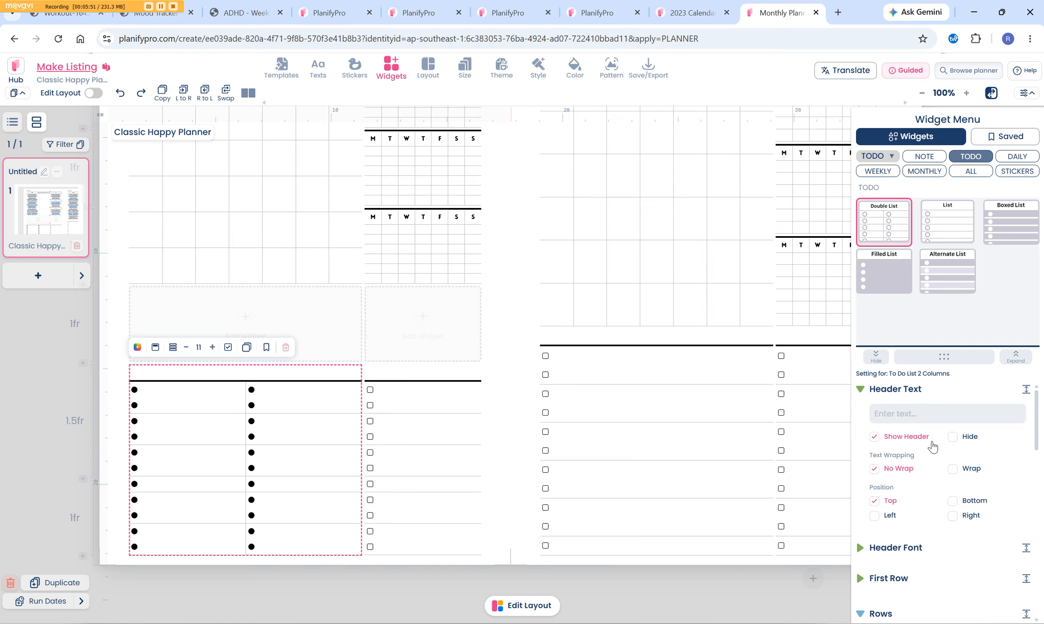
key(Caps_Lock)
text(TO DO)
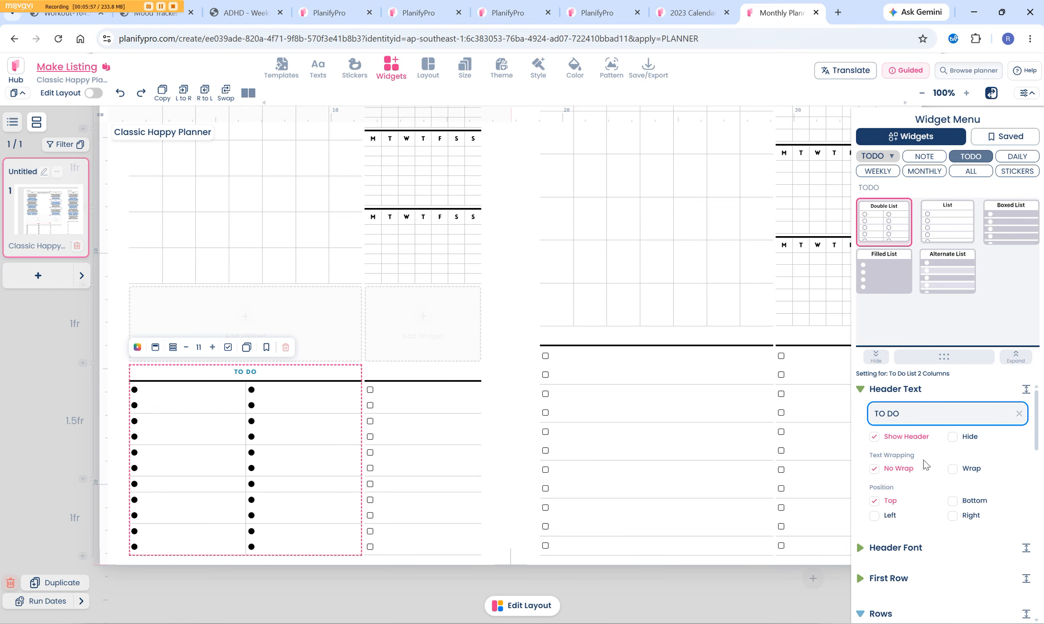
- Reduce the TO DO list to 8 rows
scroll(893, 320, down, 10)
scroll(895, 312, up, 2)
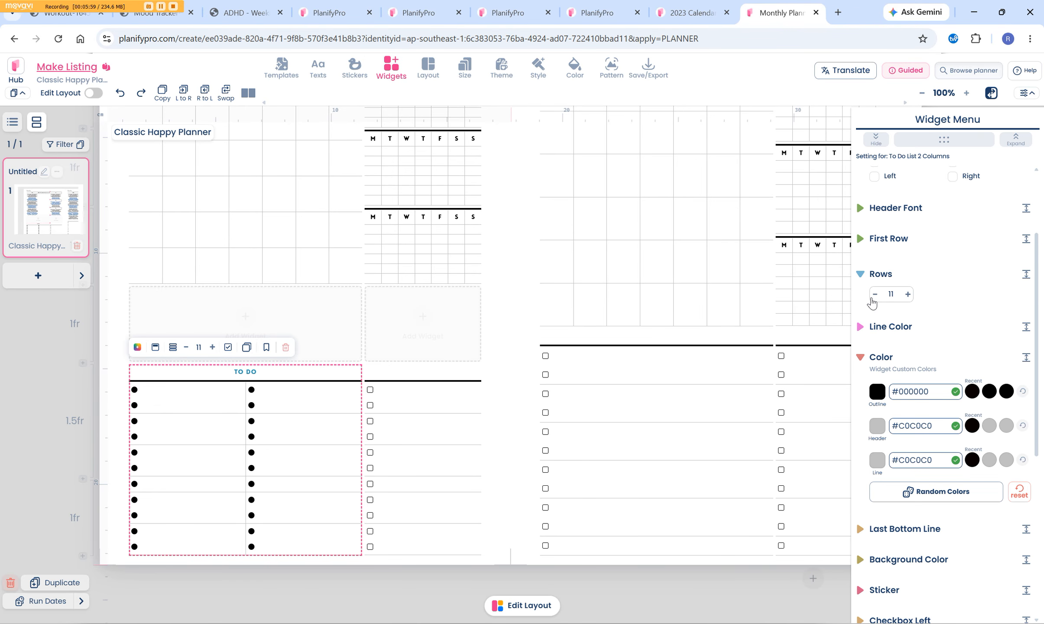
click(875, 294)
click(874, 299)
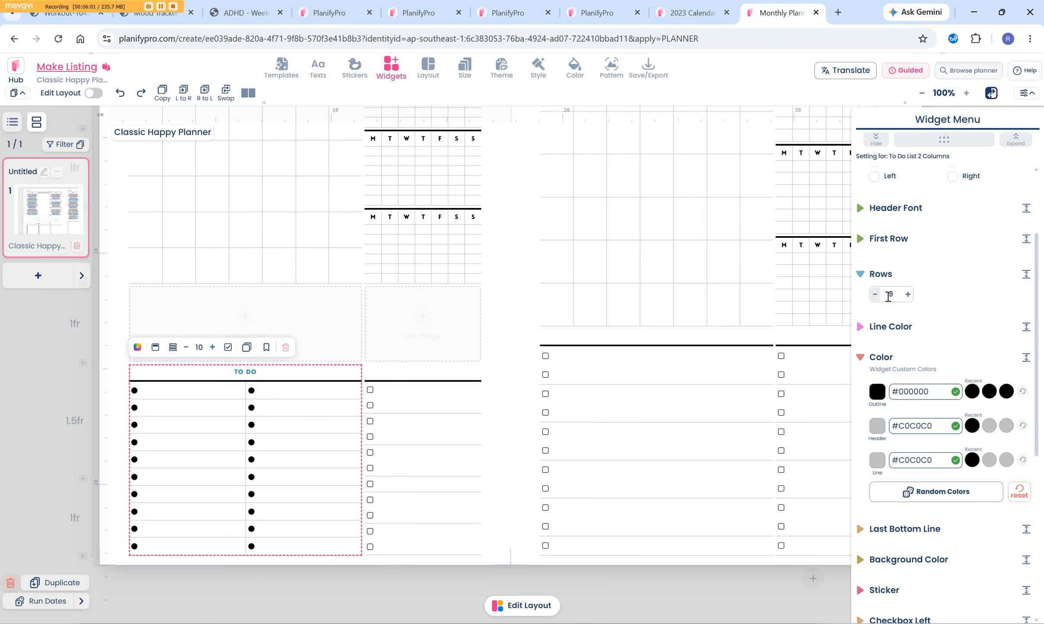
click(875, 296)
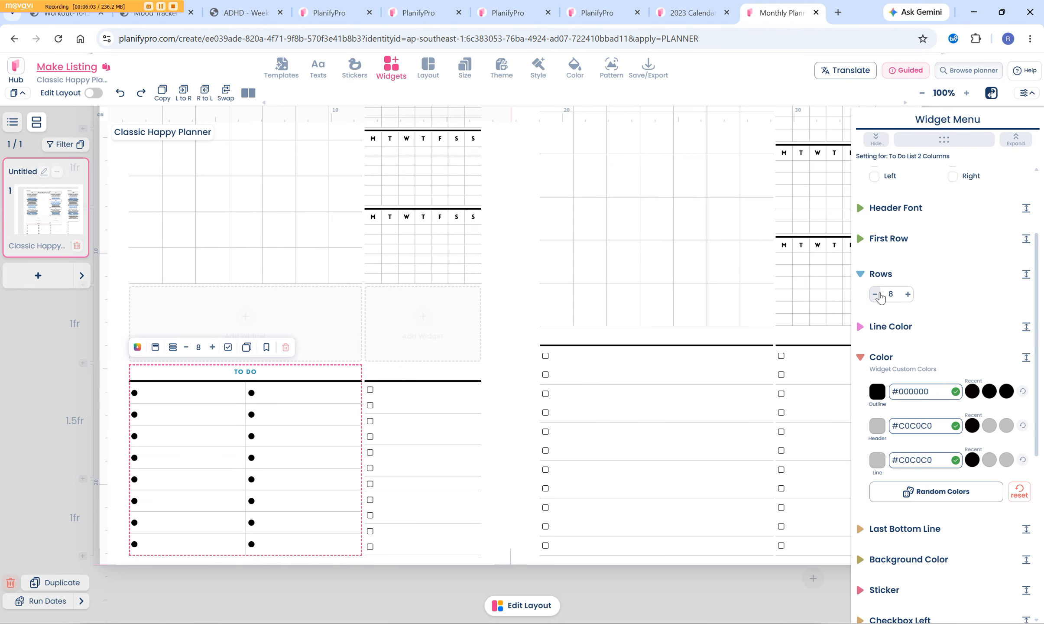
- Change the TO DO list's left checkbox icons to solid right-pointing triangles
click(860, 326)
scroll(926, 352, down, 4)
scroll(926, 352, down, 3)
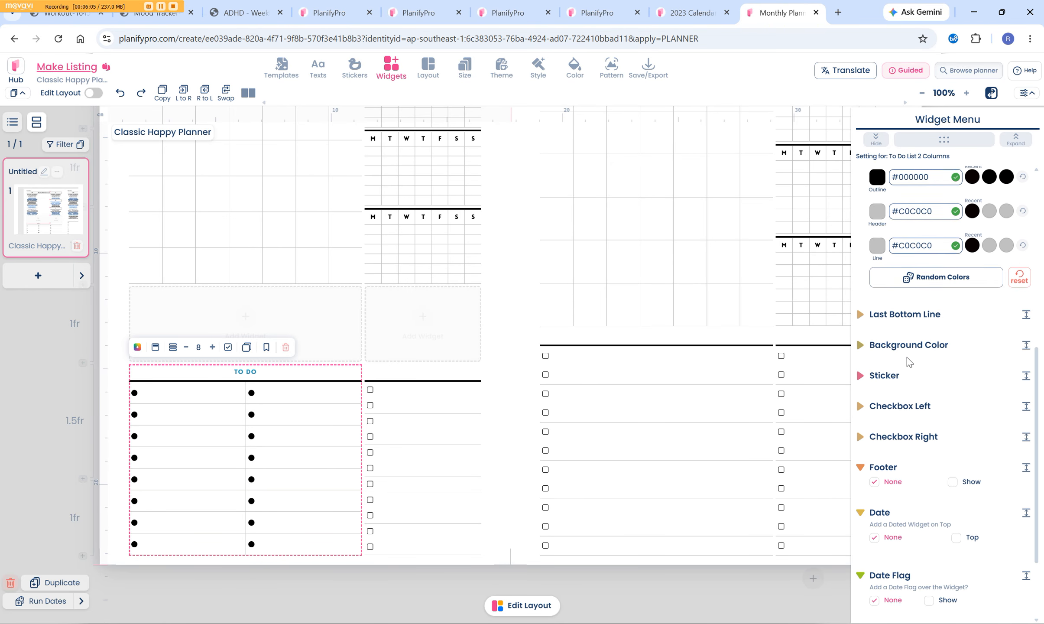
click(900, 345)
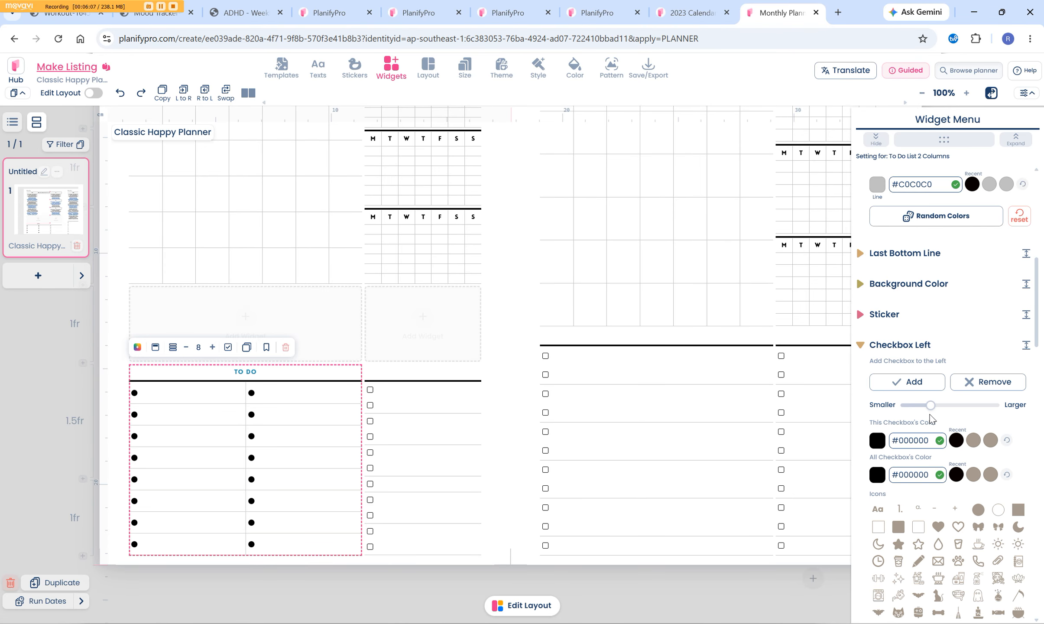
scroll(938, 419, down, 5)
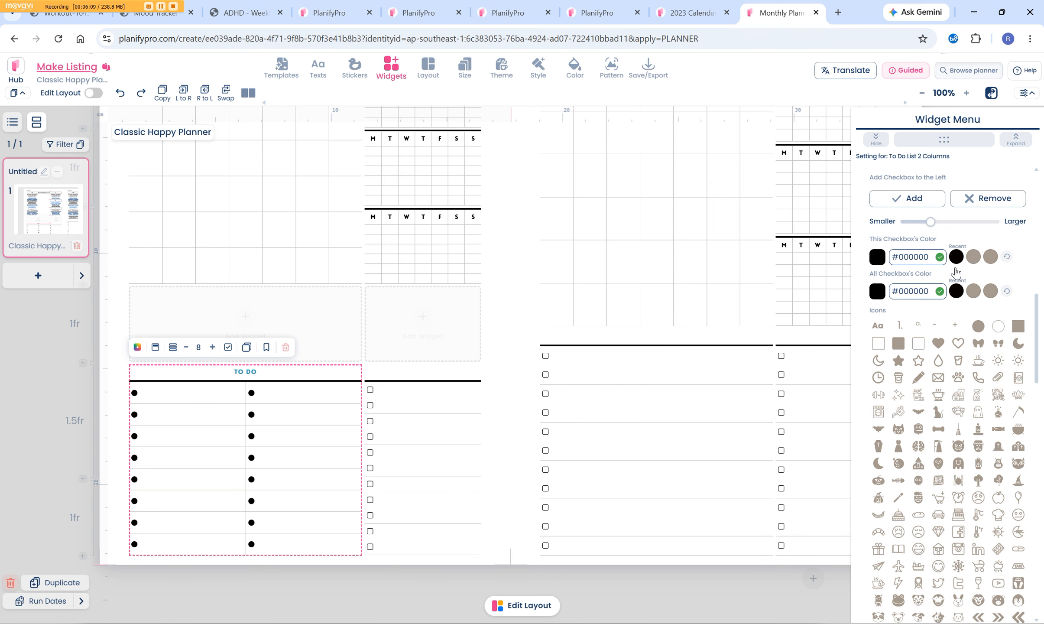
scroll(947, 433, down, 5)
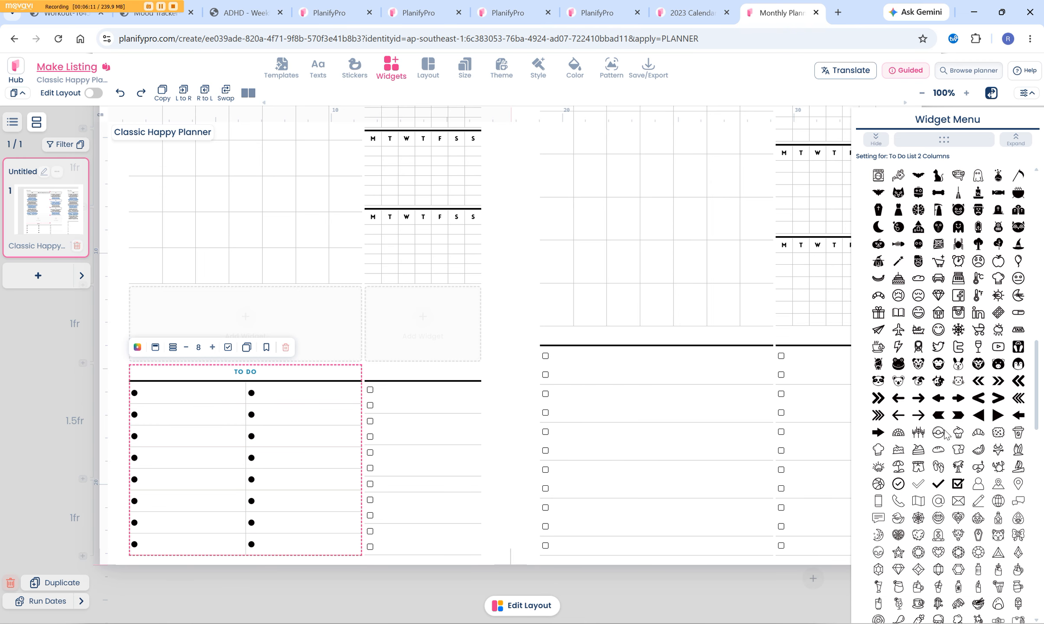
click(997, 408)
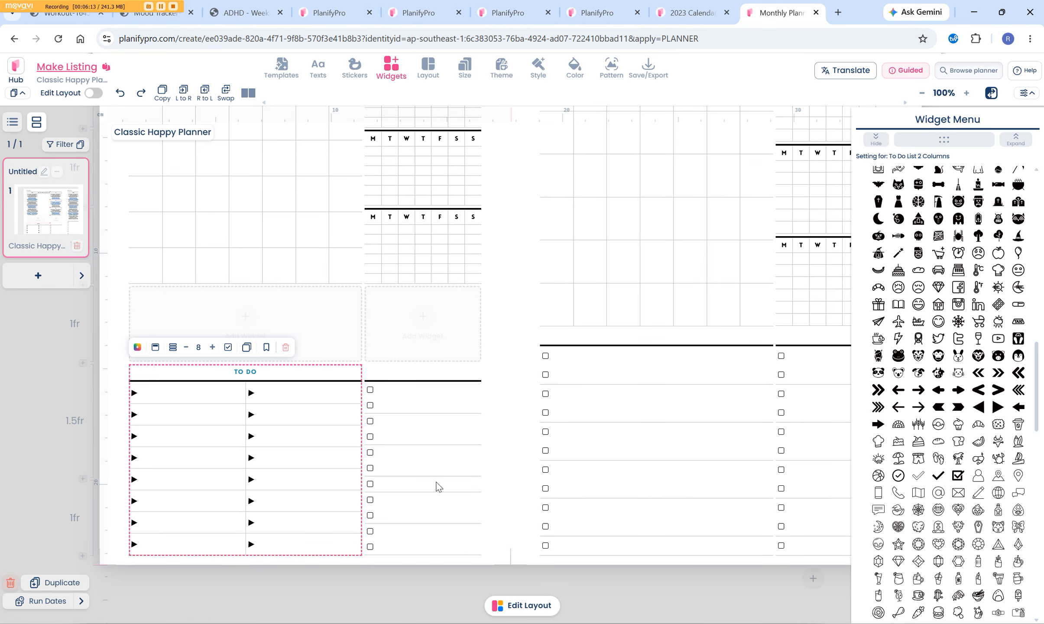
- Replace the TO DO list with the Dots note widget
scroll(970, 451, down, 10)
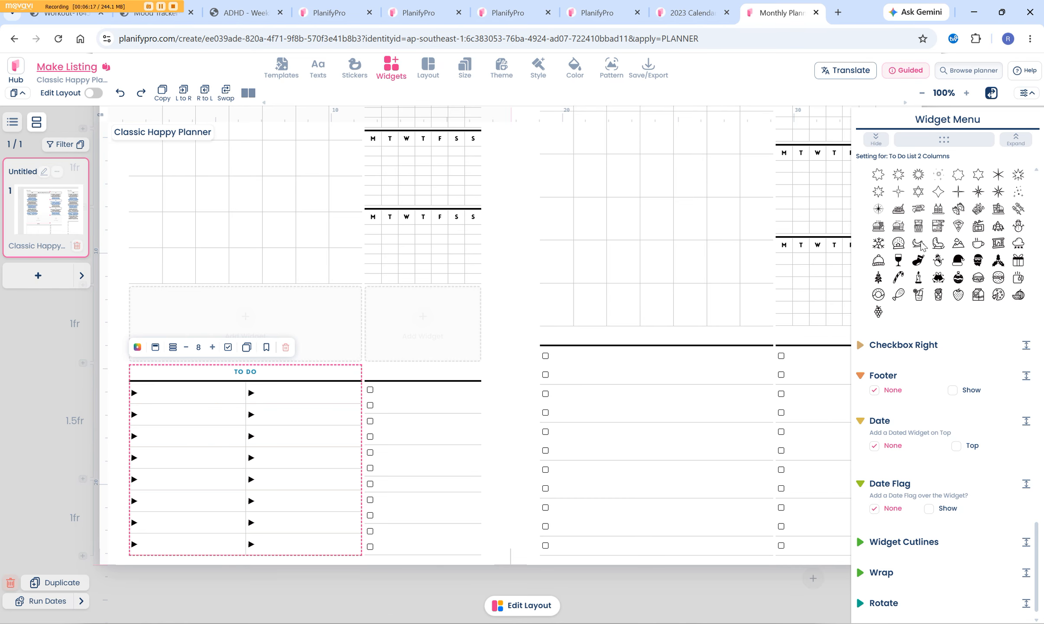
scroll(922, 246, up, 10)
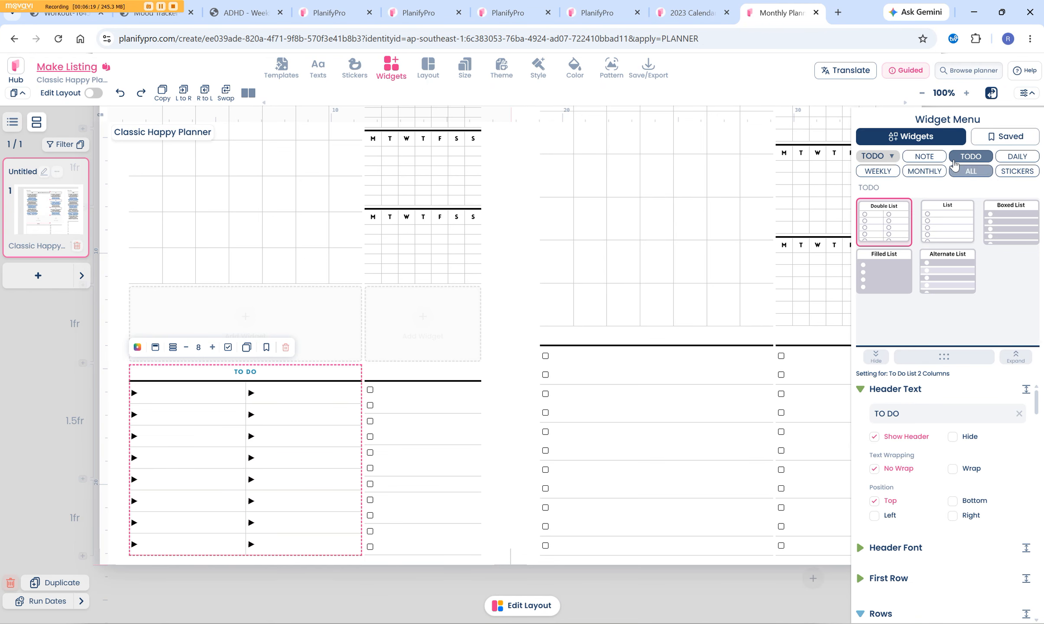
click(924, 156)
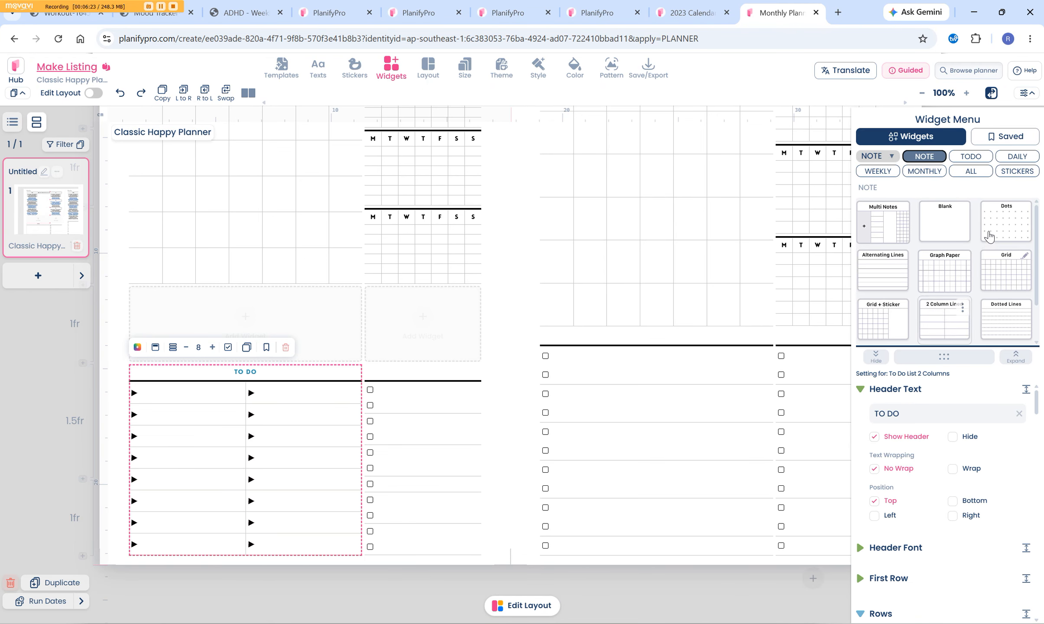
click(989, 236)
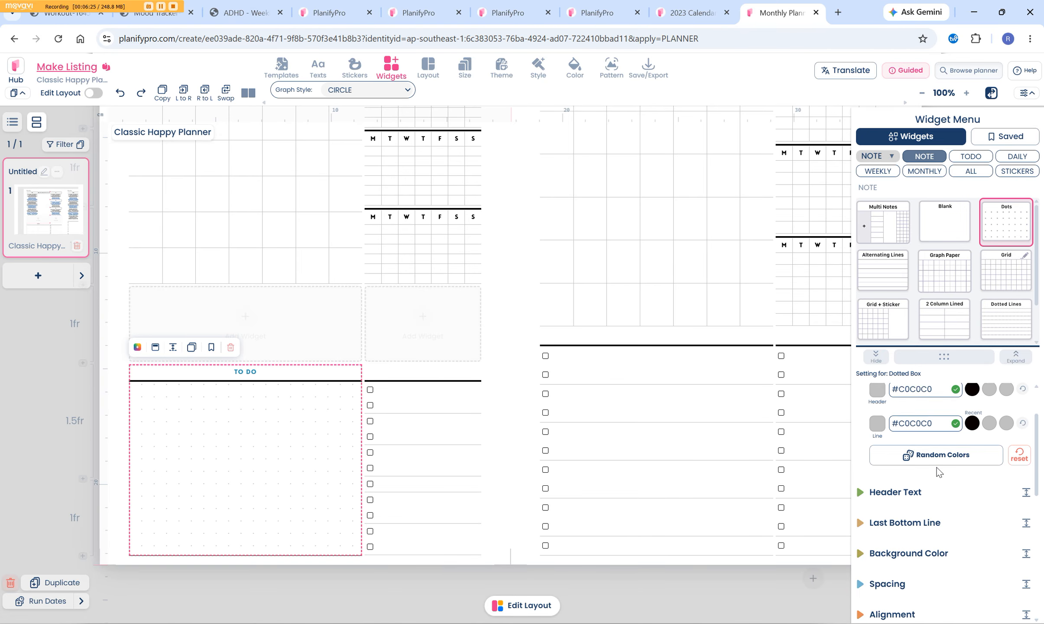
- Set the dotted box's spacing to 5 mm, switching the unit from pixels to millimetres
scroll(937, 472, down, 8)
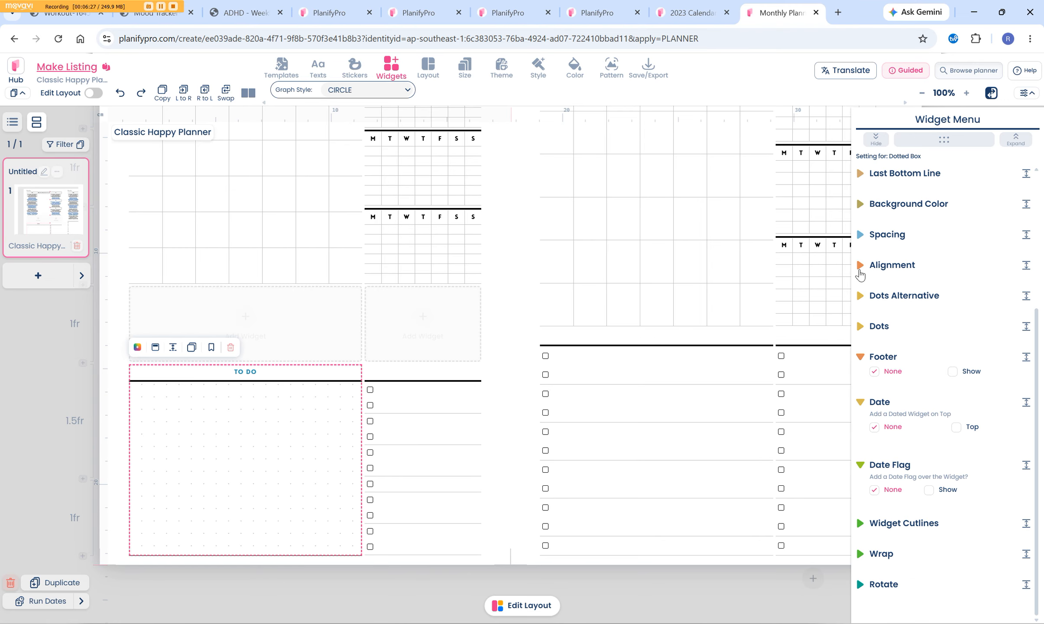
click(860, 235)
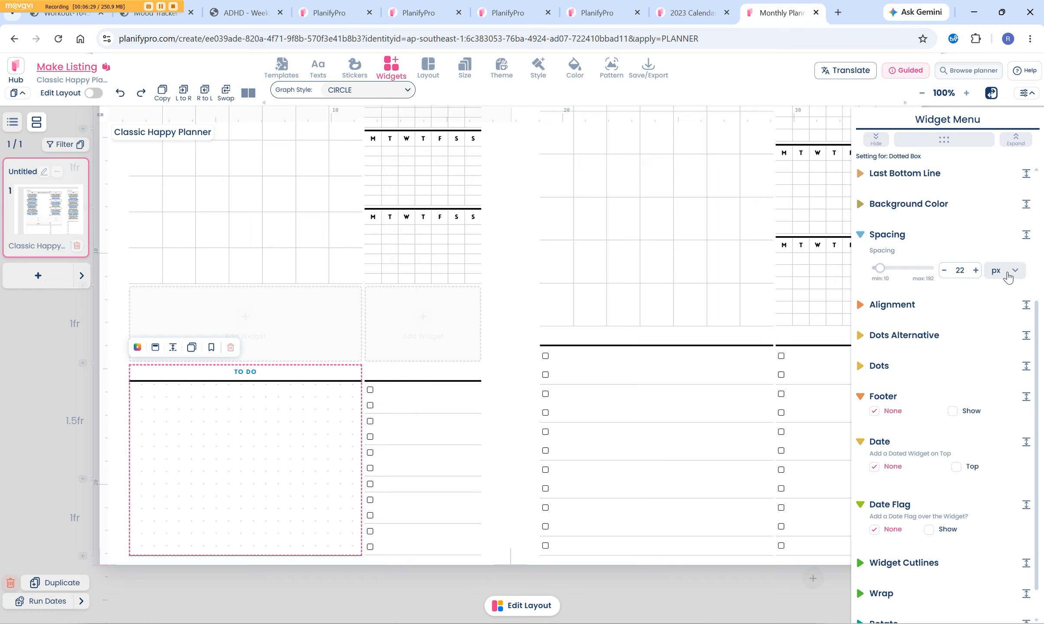
click(1007, 273)
click(997, 345)
key(BackSpace)
key(BackSpace)
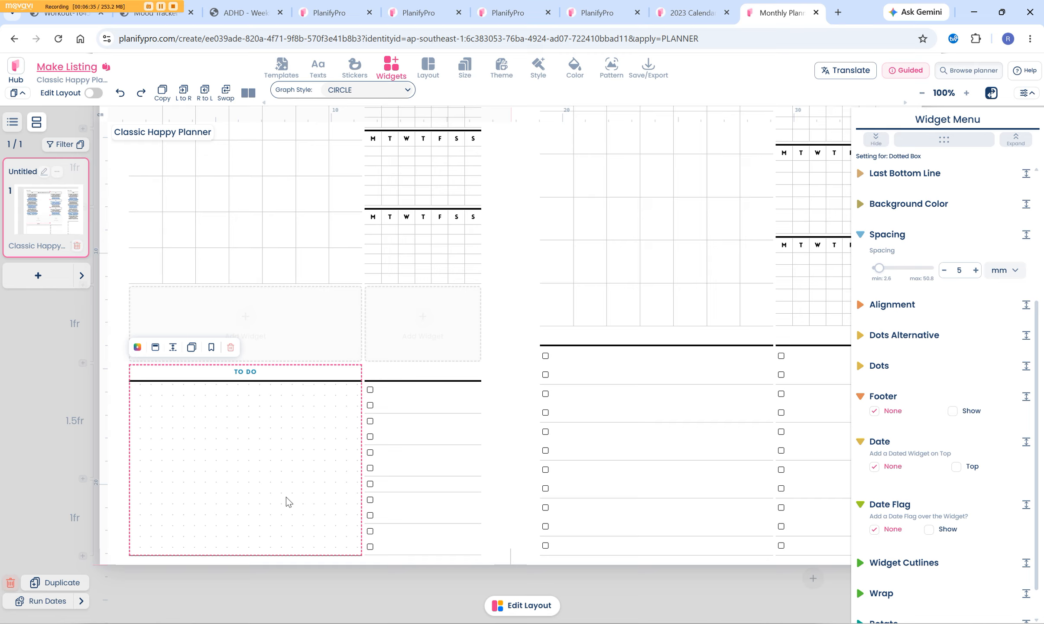
- Browse the other note widgets and the sticker collections, and select the lower visible small calendar on the first page
scroll(973, 278, up, 5)
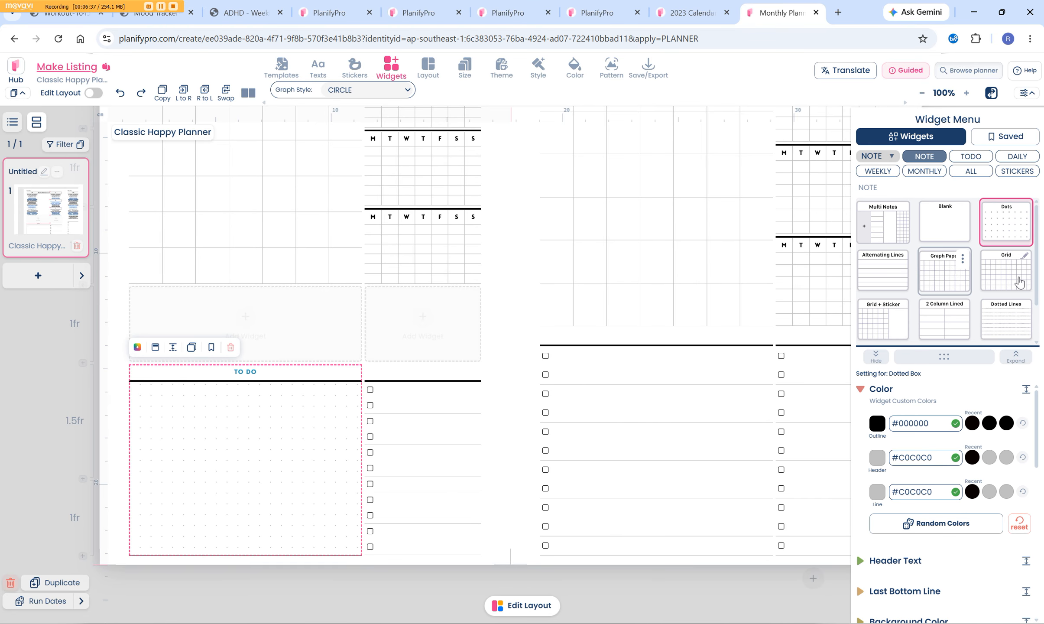
scroll(1020, 282, down, 1)
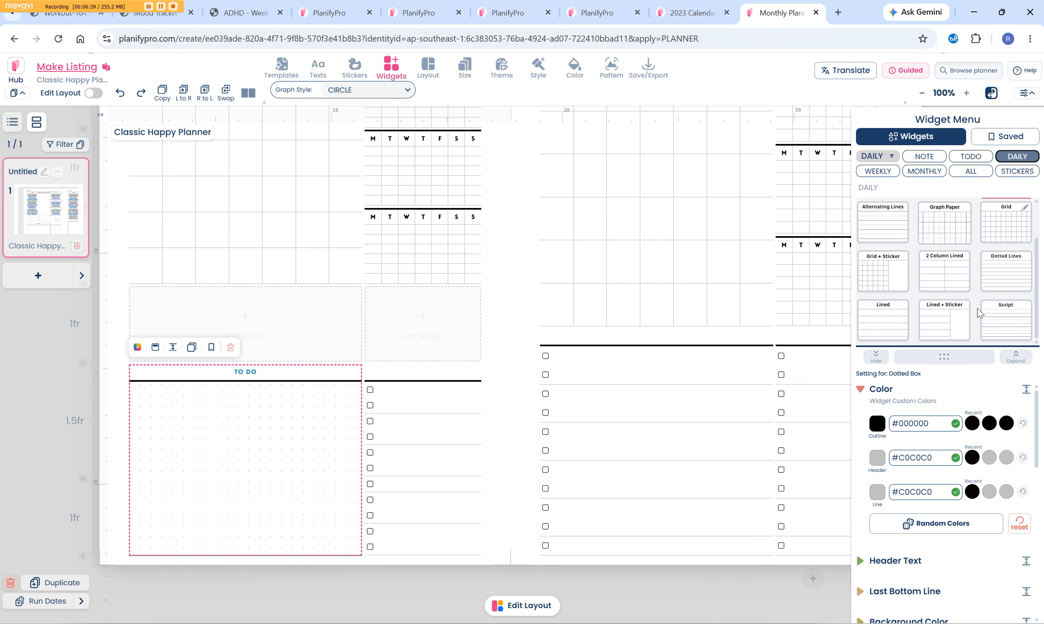
click(1026, 172)
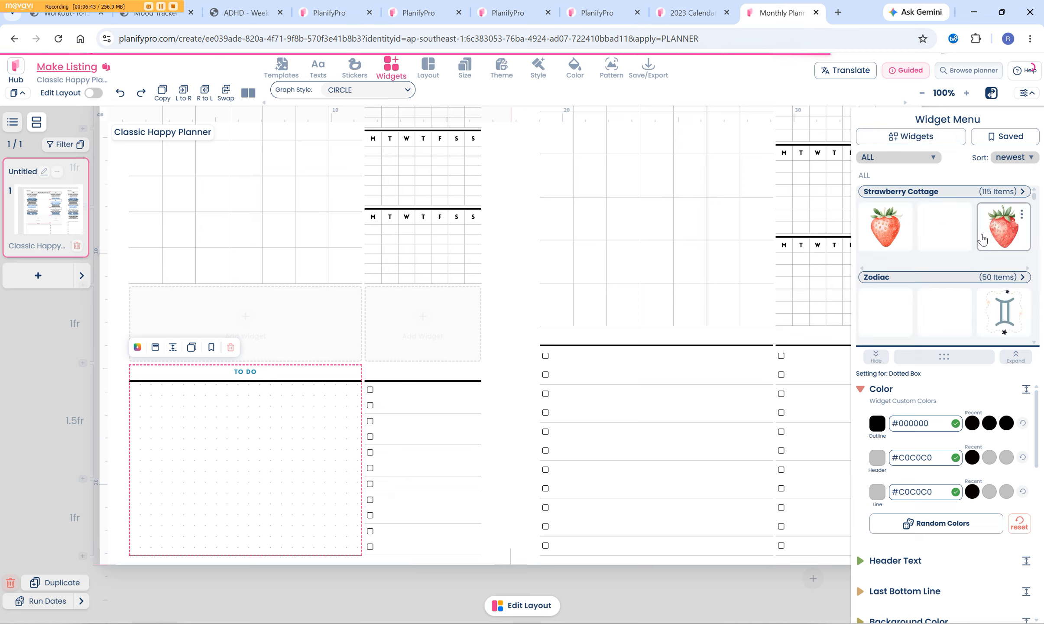
scroll(961, 240, down, 2)
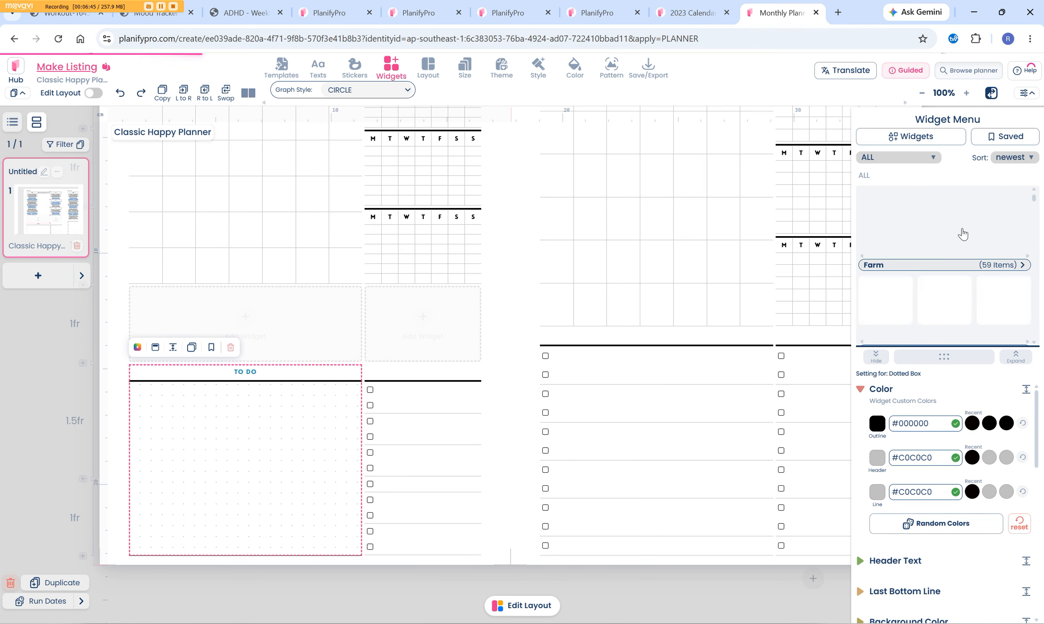
scroll(966, 259, down, 2)
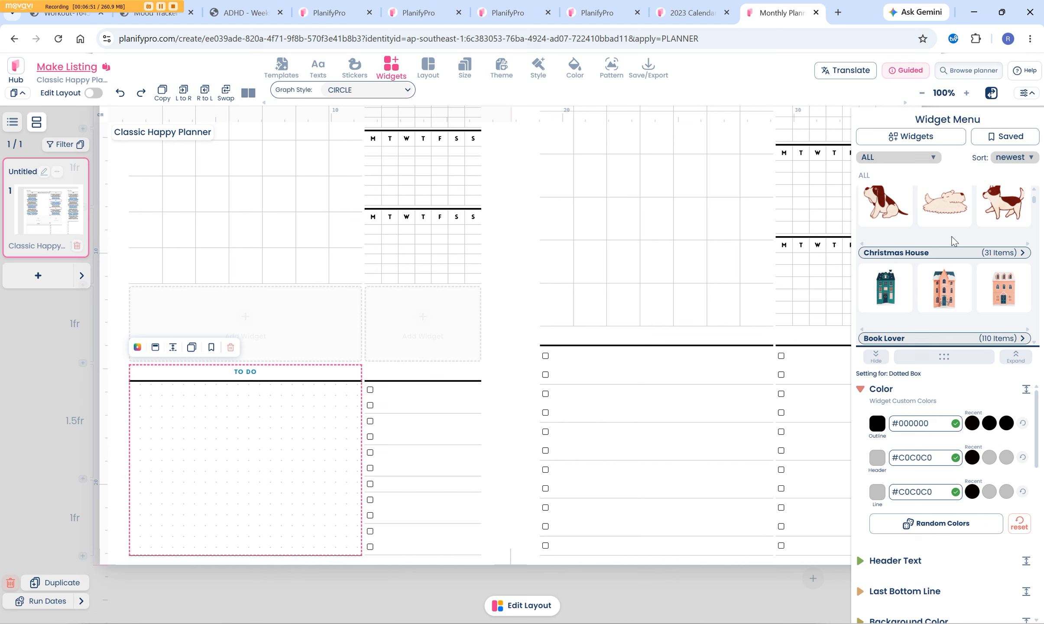
scroll(953, 241, up, 3)
click(475, 250)
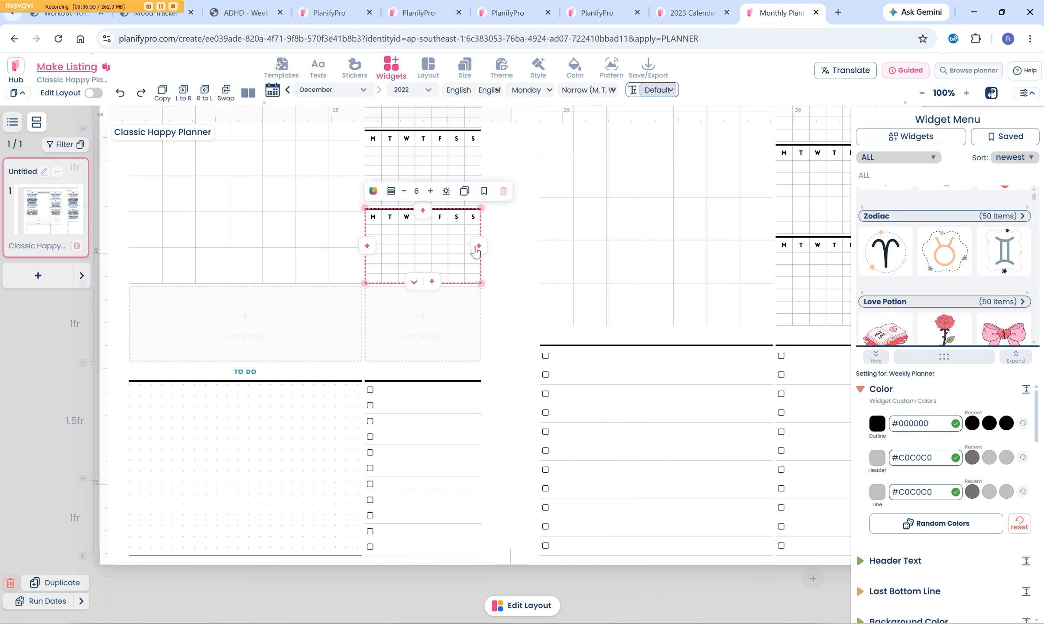
- Move the third small calendar on the first page down into the empty slot directly below it, and deselect it
scroll(476, 250, up, 3)
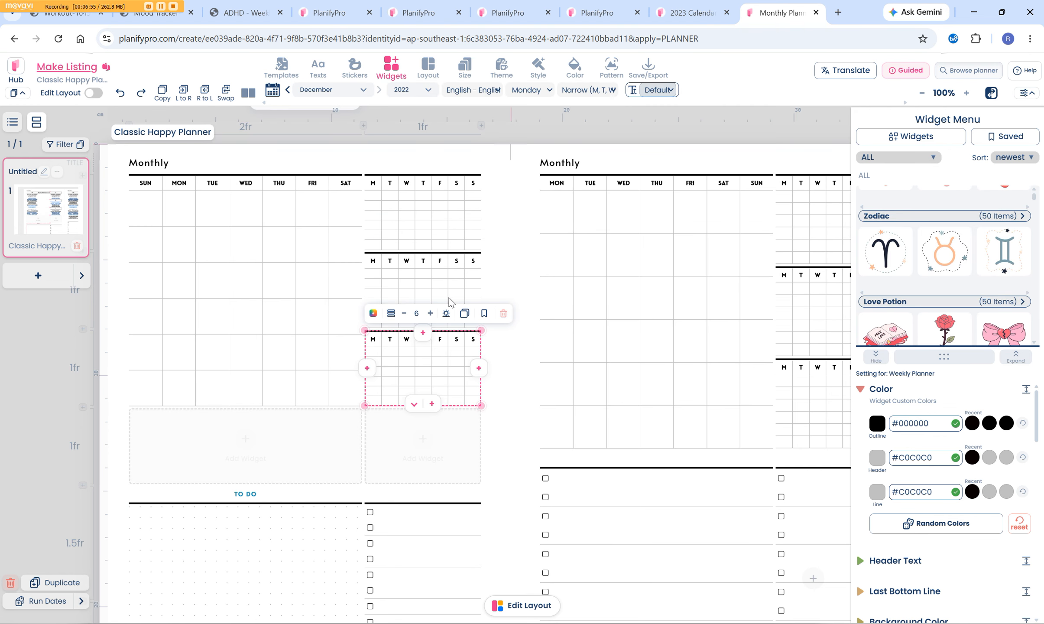
drag(430, 356, 420, 449)
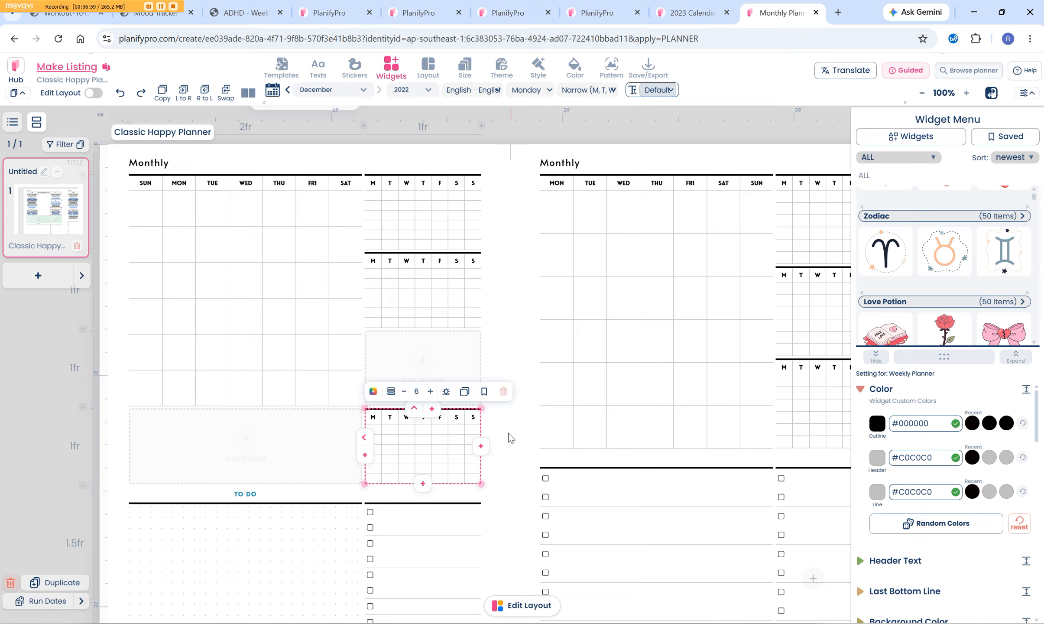
drag(508, 423, 428, 410)
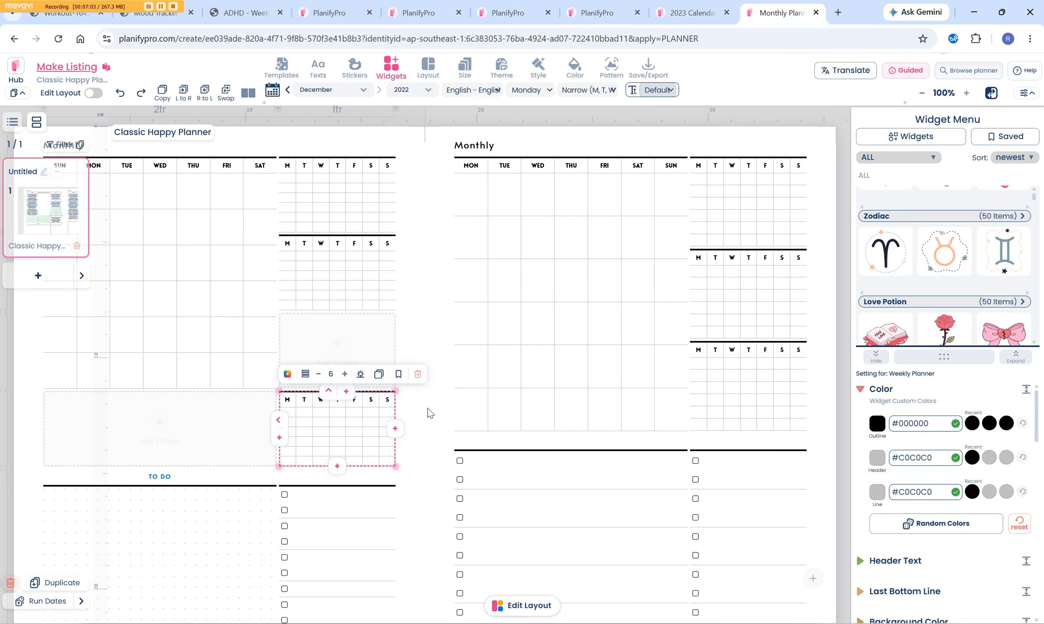
click(426, 416)
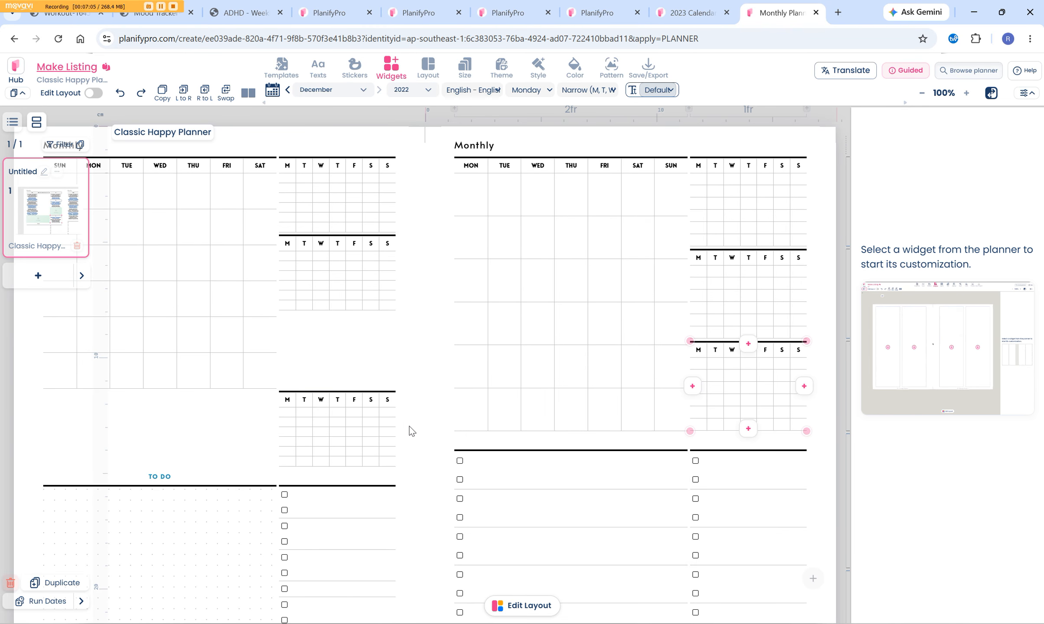
- Switch to the 2023 calendar planner and set its first mini calendar to January 2027
click(691, 13)
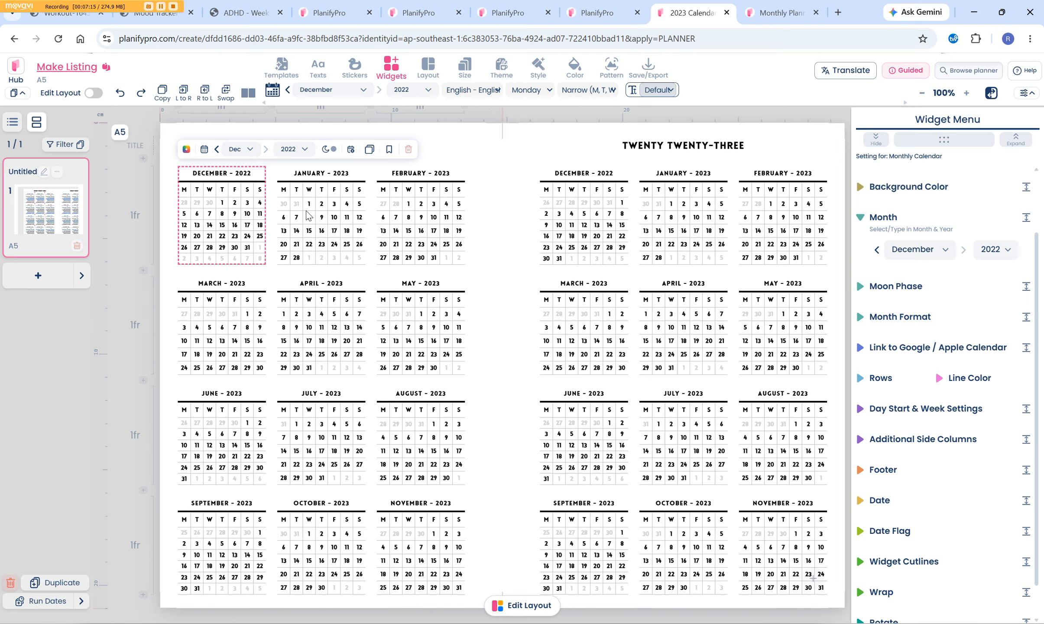
click(331, 203)
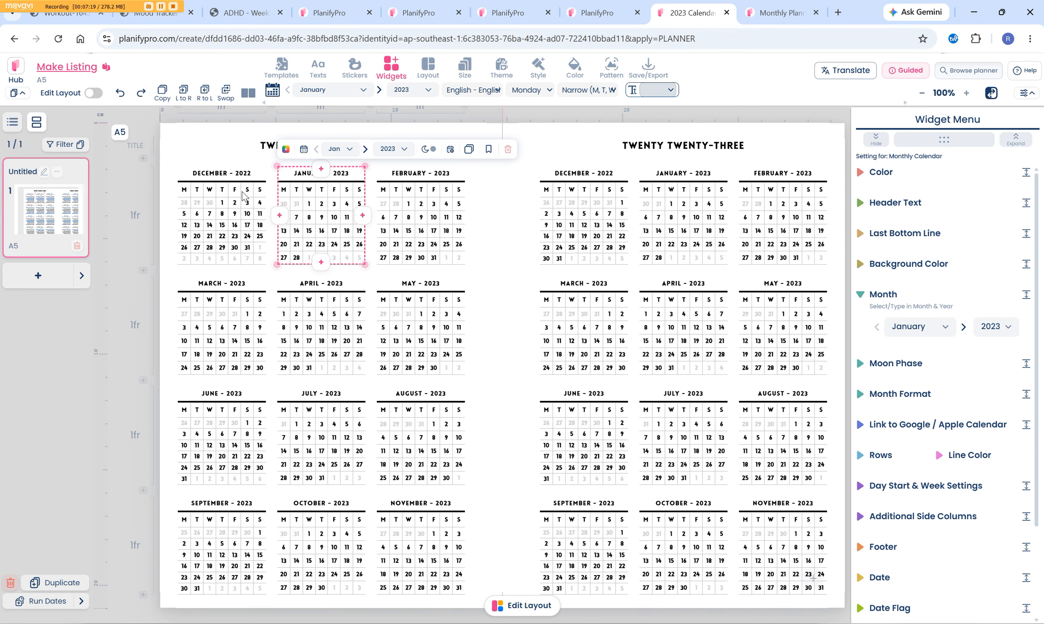
click(240, 177)
click(241, 149)
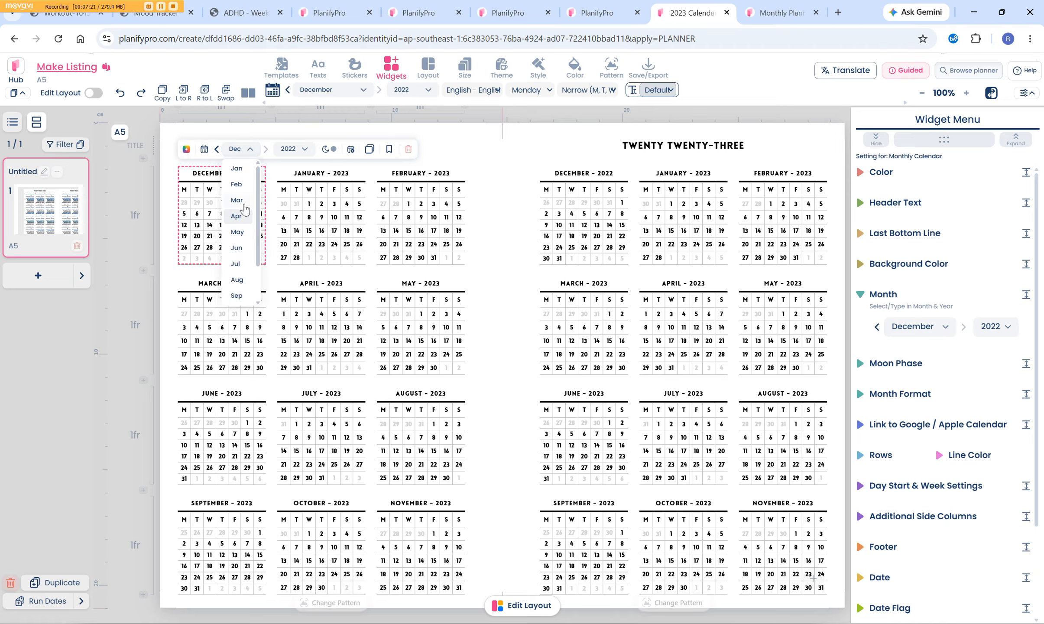
click(236, 168)
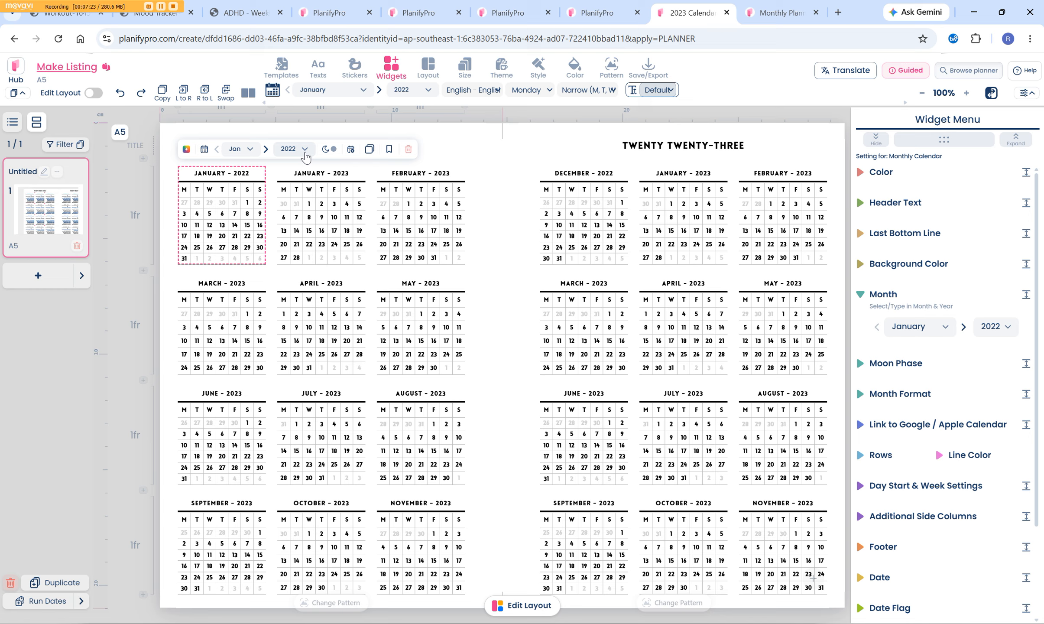
click(291, 149)
scroll(297, 226, down, 18)
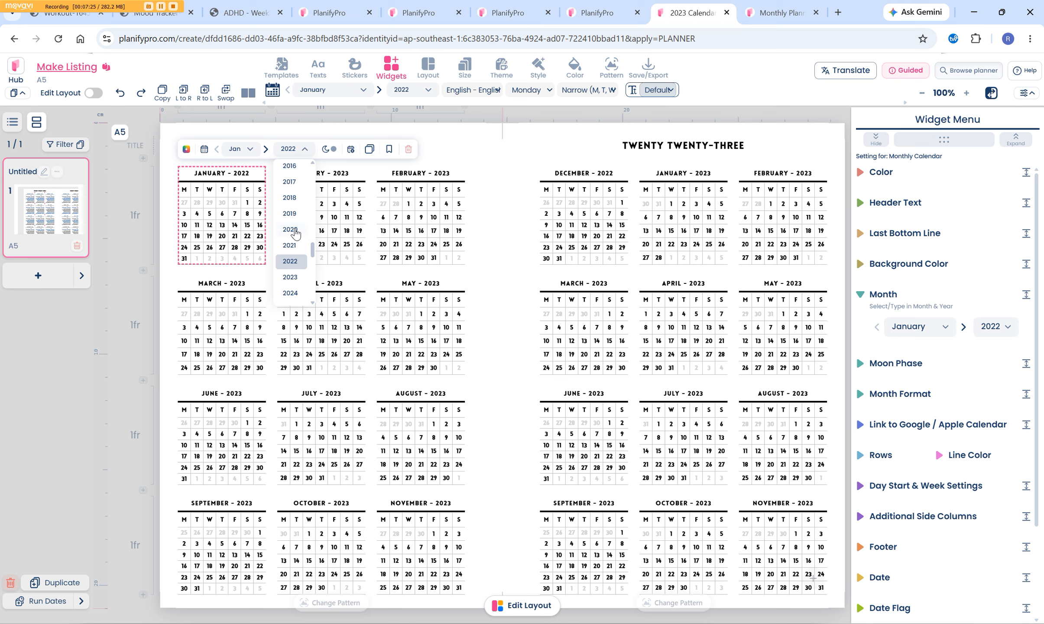
click(291, 218)
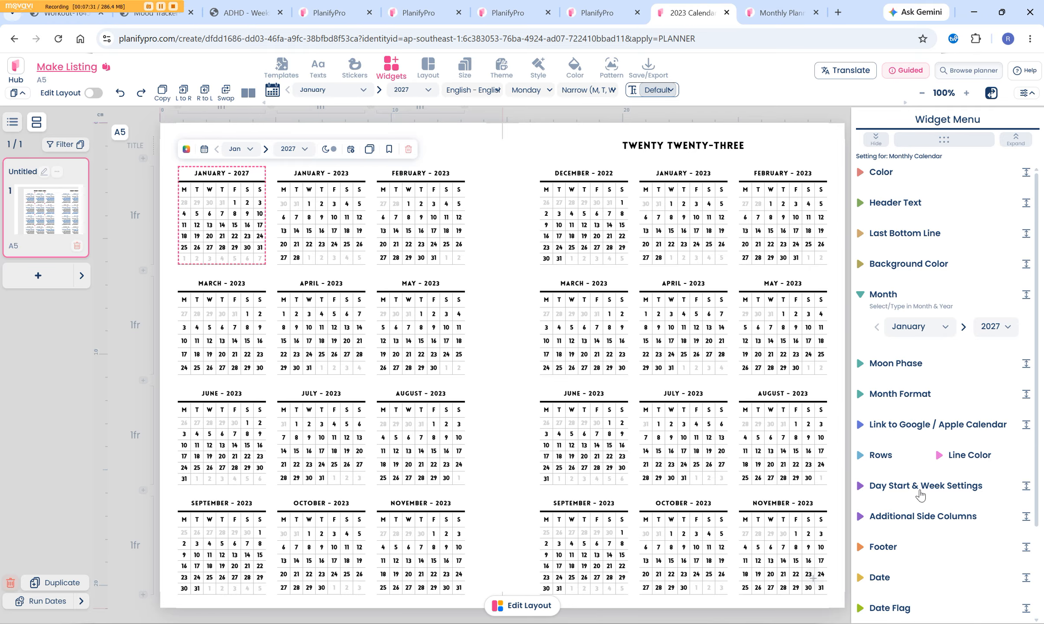
- Set the January 2027 calendar's week to start on Sunday, and leave no calendar selected
click(868, 485)
scroll(910, 433, down, 5)
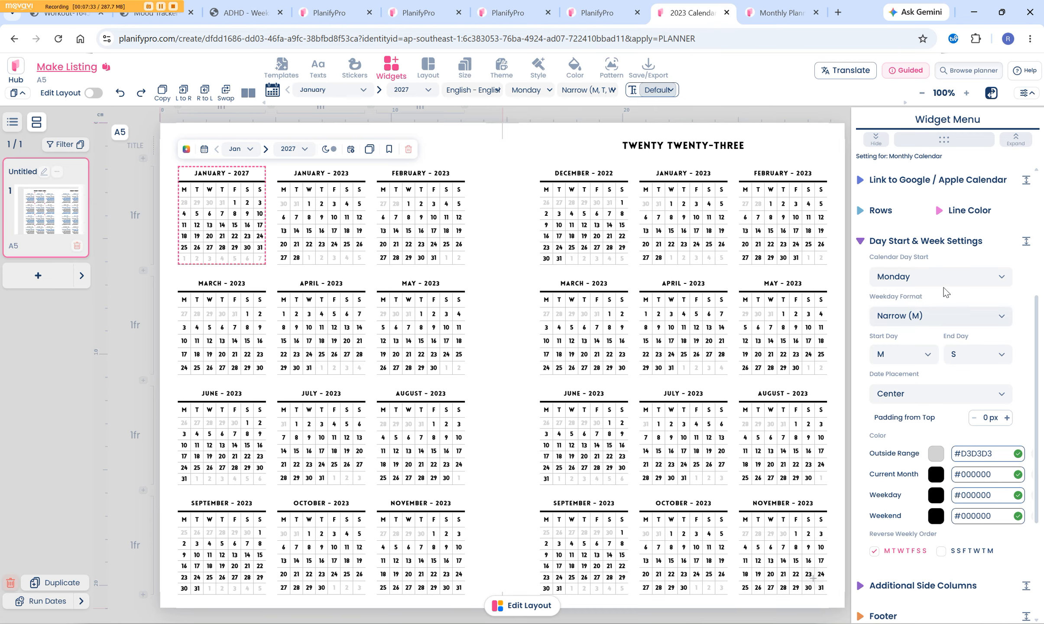
click(944, 278)
click(928, 326)
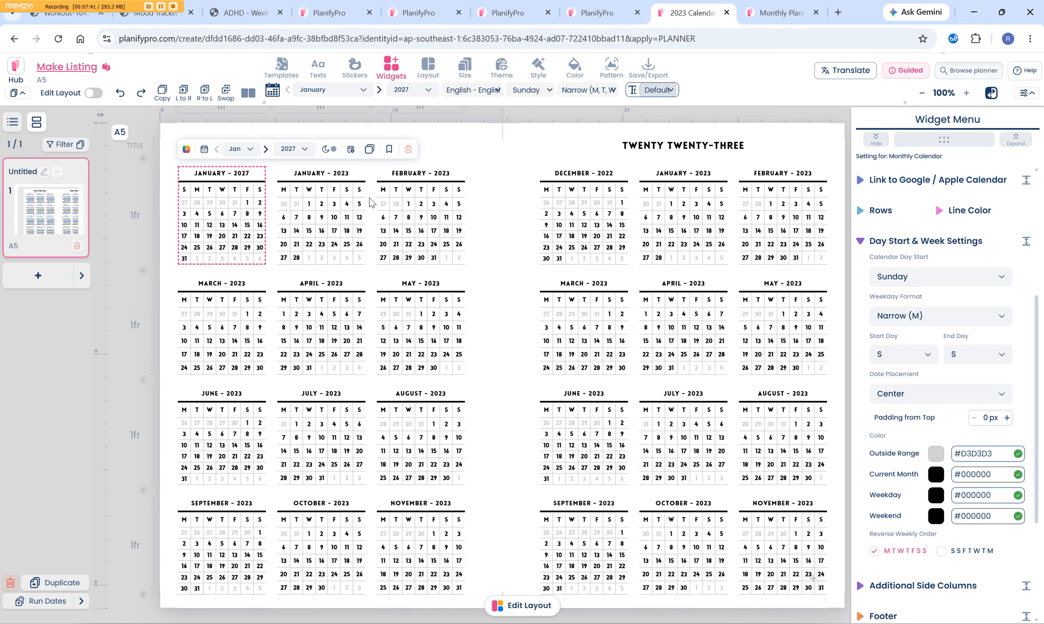
click(319, 226)
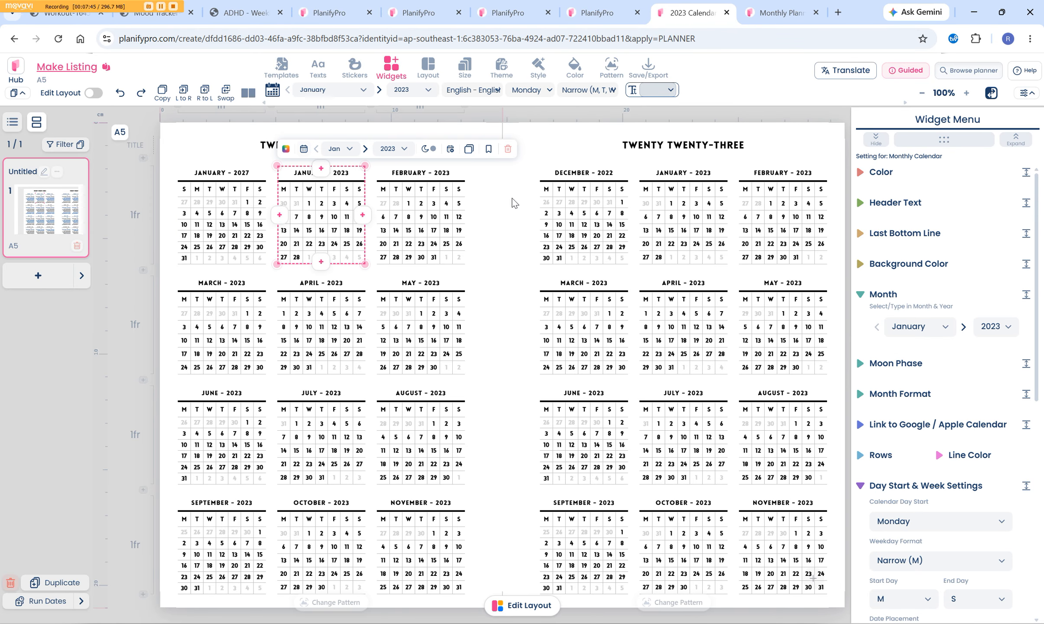
click(528, 263)
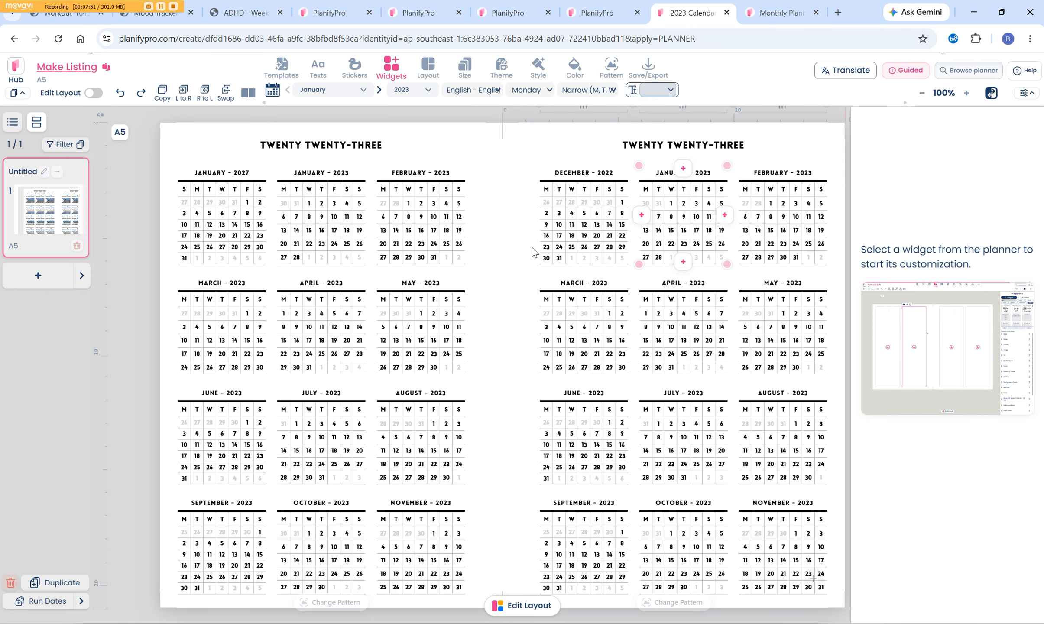
- Return to the monthly planner and select the wide to-do list on the second page
click(787, 9)
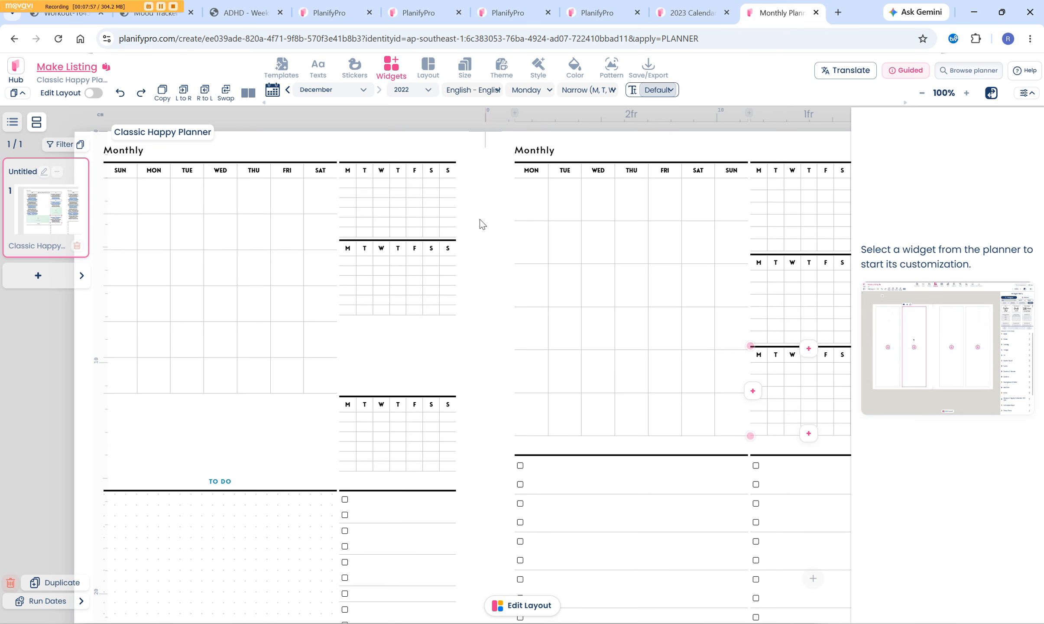
click(464, 279)
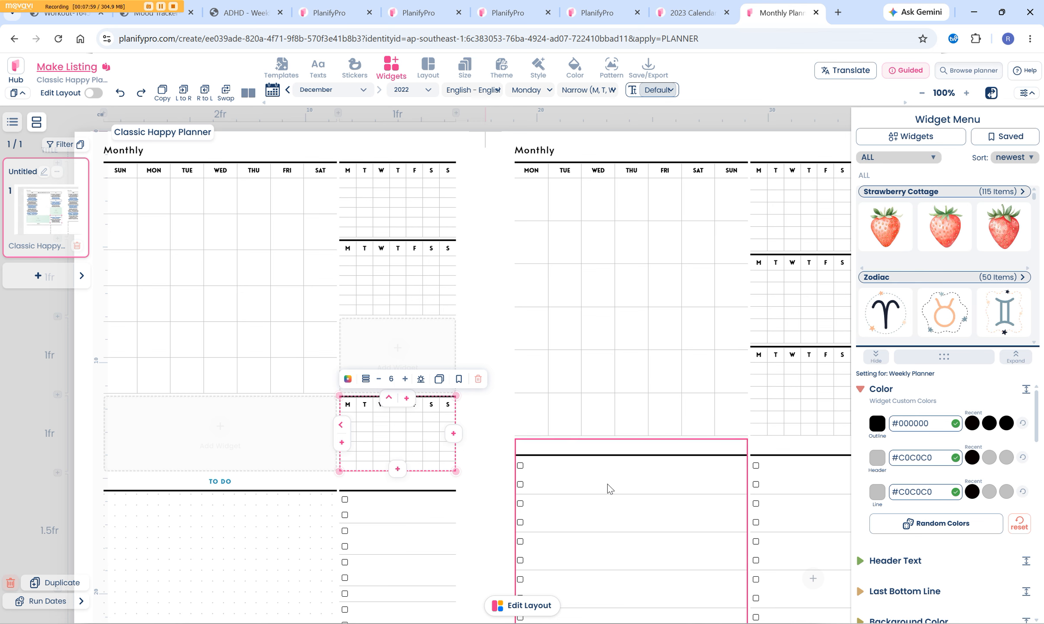
click(624, 470)
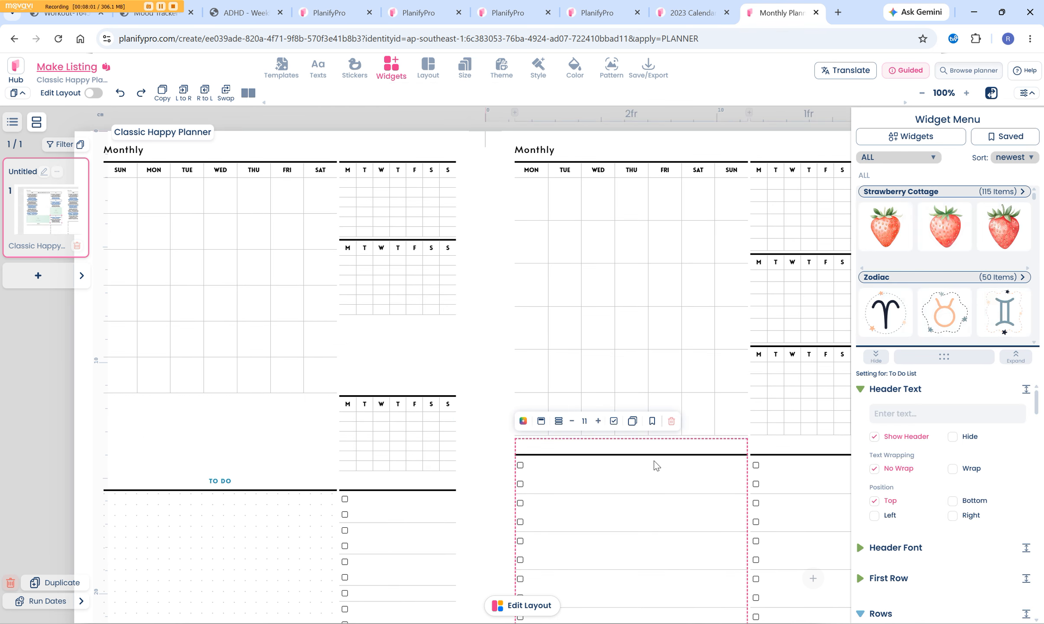
- Try the Classic Seamless, Jovial Thin, Modern, Simple and Original styles on all widgets
click(538, 70)
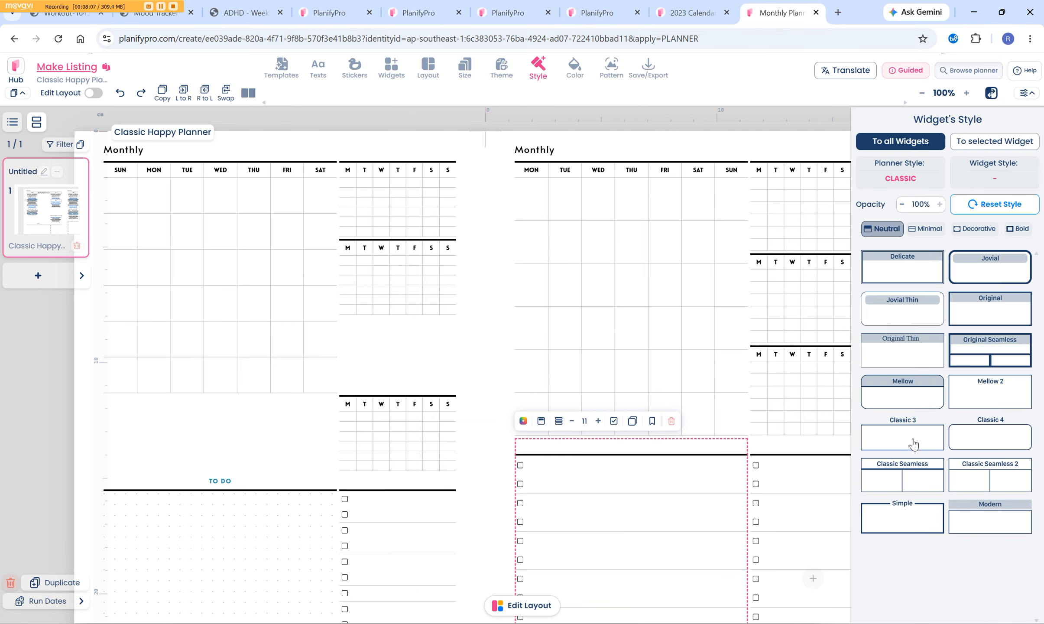
scroll(486, 380, down, 2)
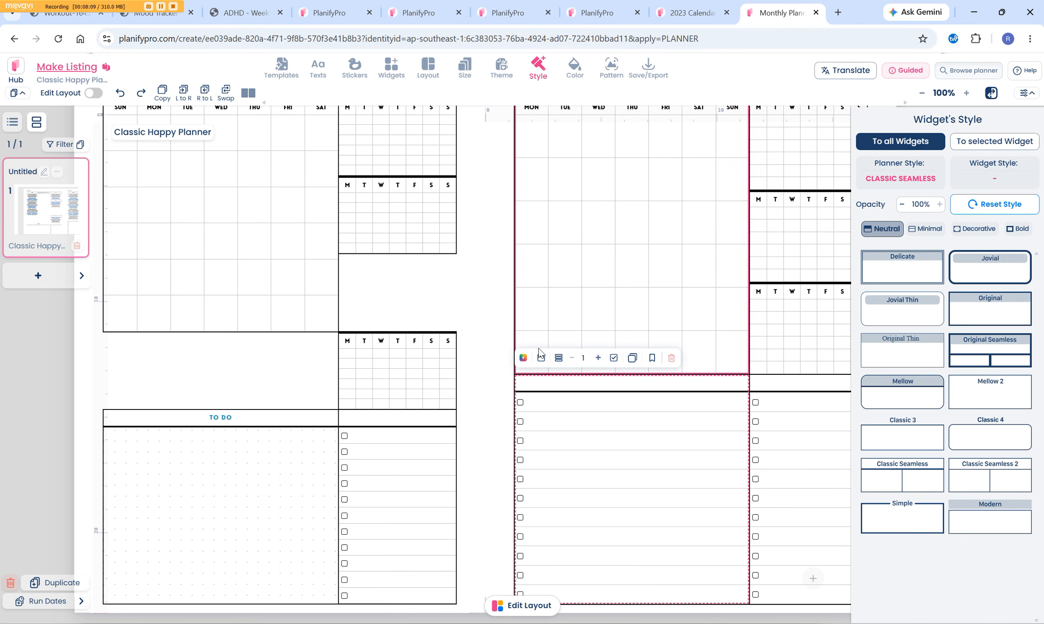
click(905, 317)
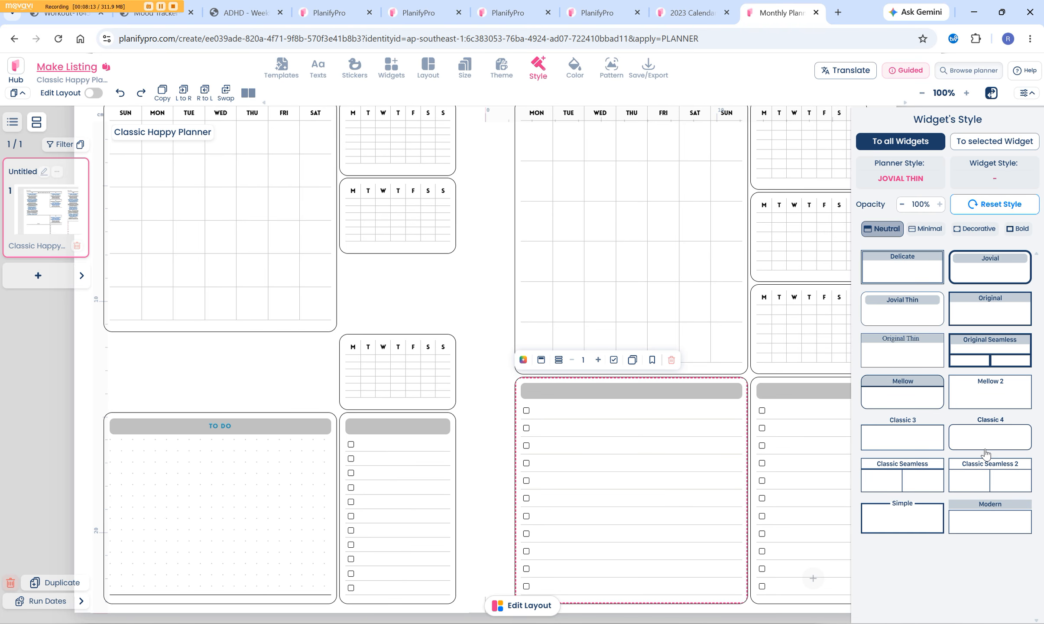
click(988, 504)
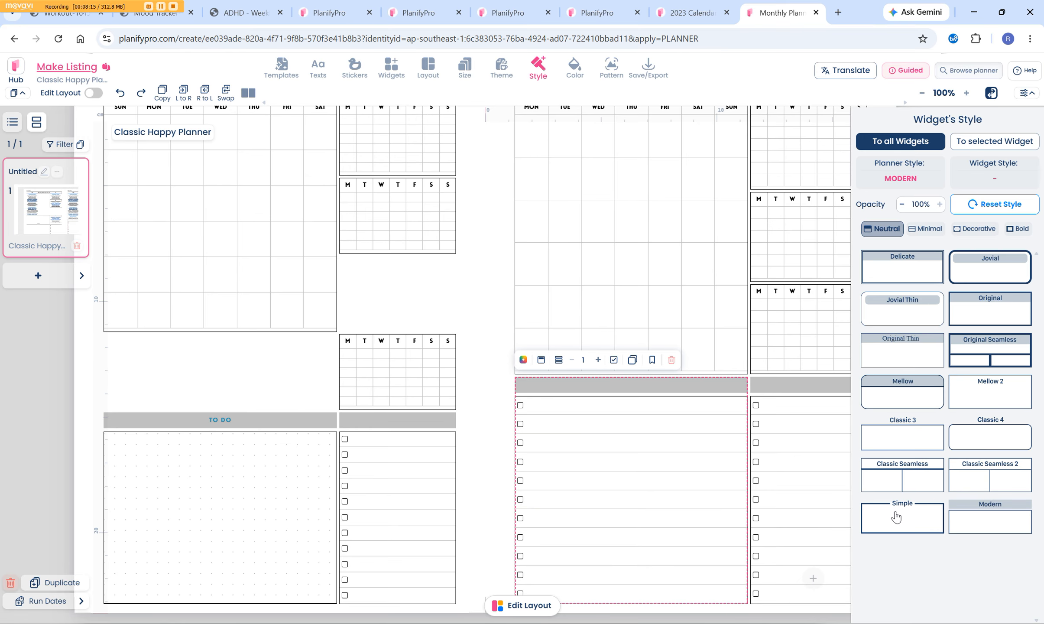
click(896, 517)
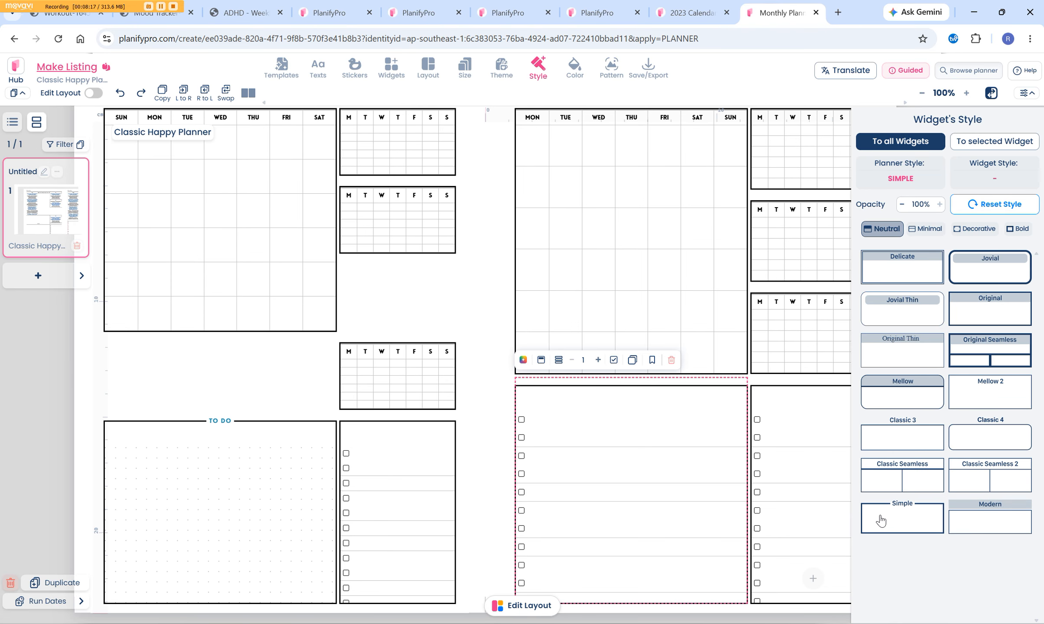
click(985, 312)
click(926, 229)
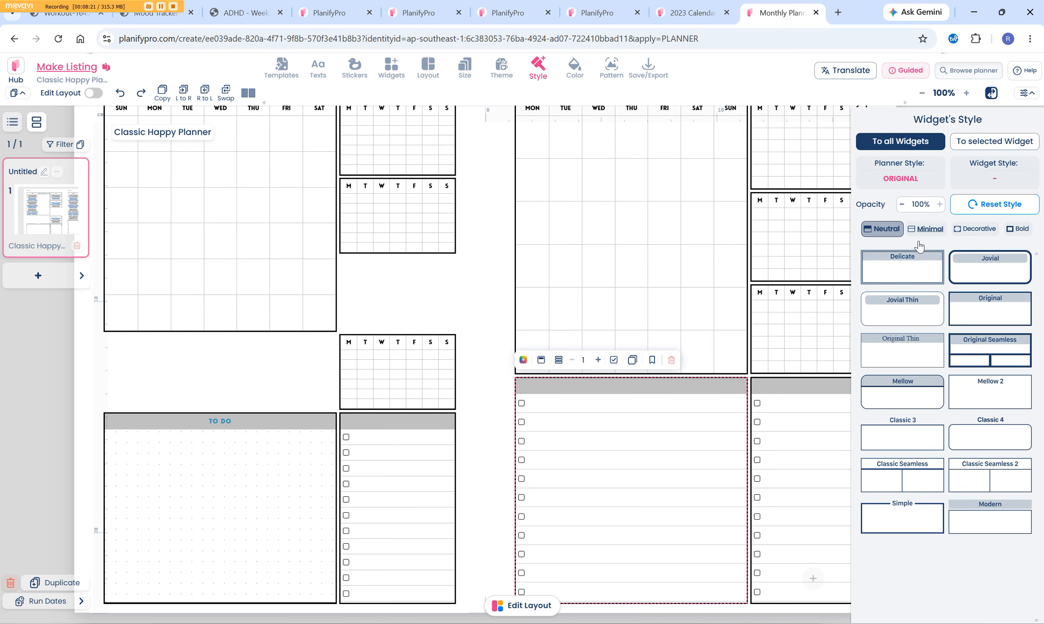
- Try the Comic and Pile styles, and settle on the minimal Plain style for all widgets
click(972, 228)
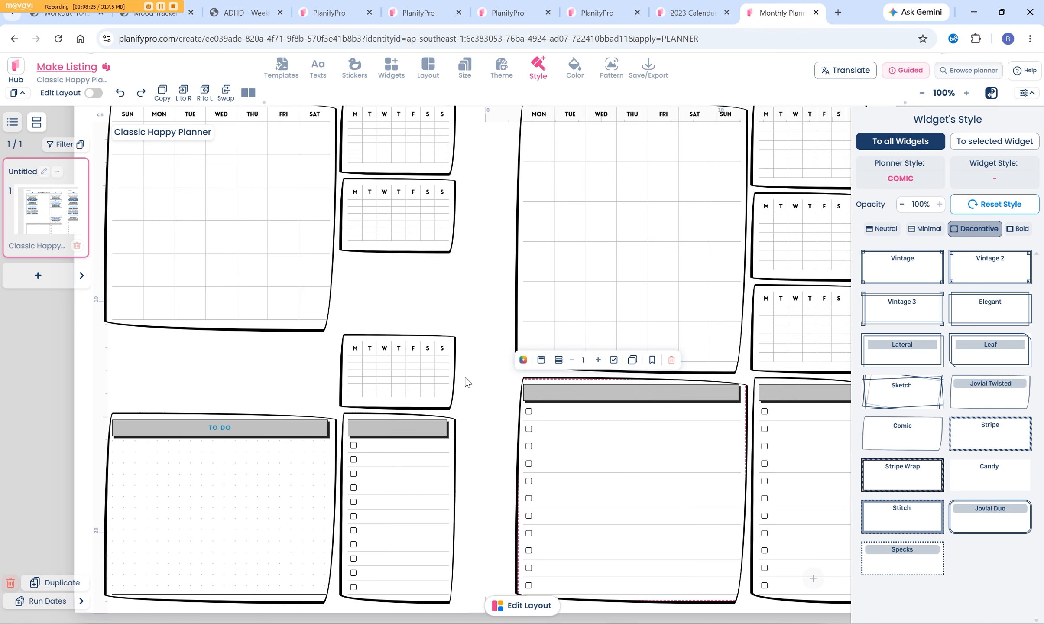
click(1019, 229)
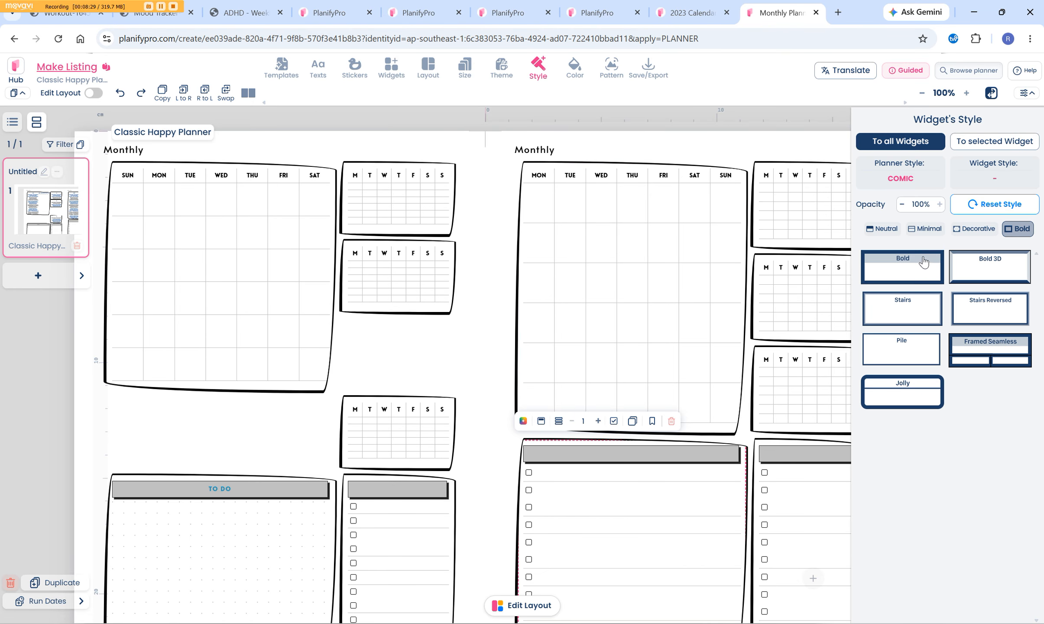
click(924, 262)
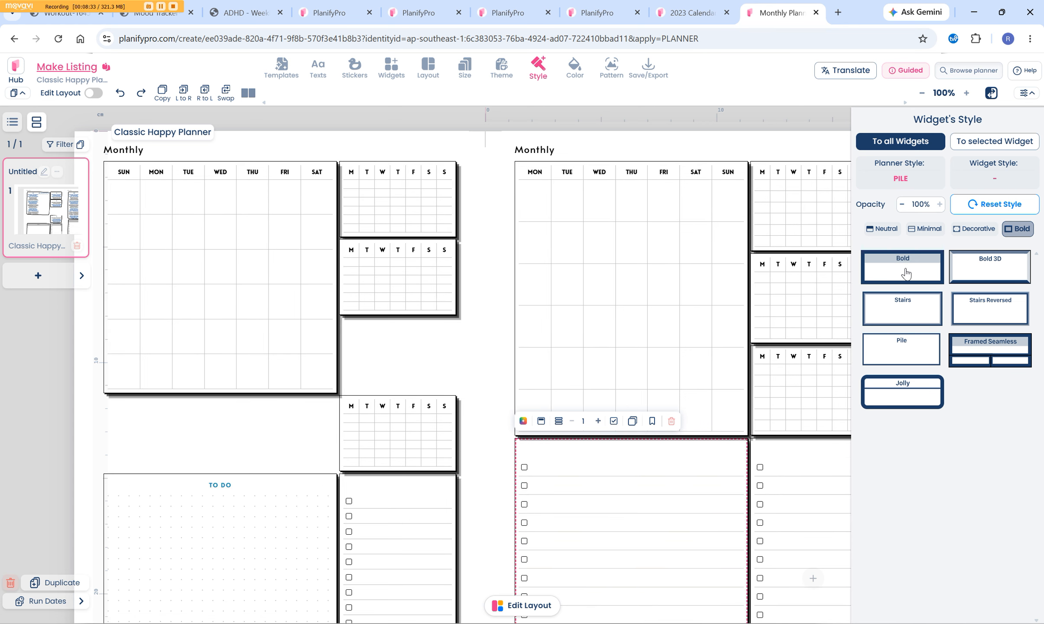
click(928, 229)
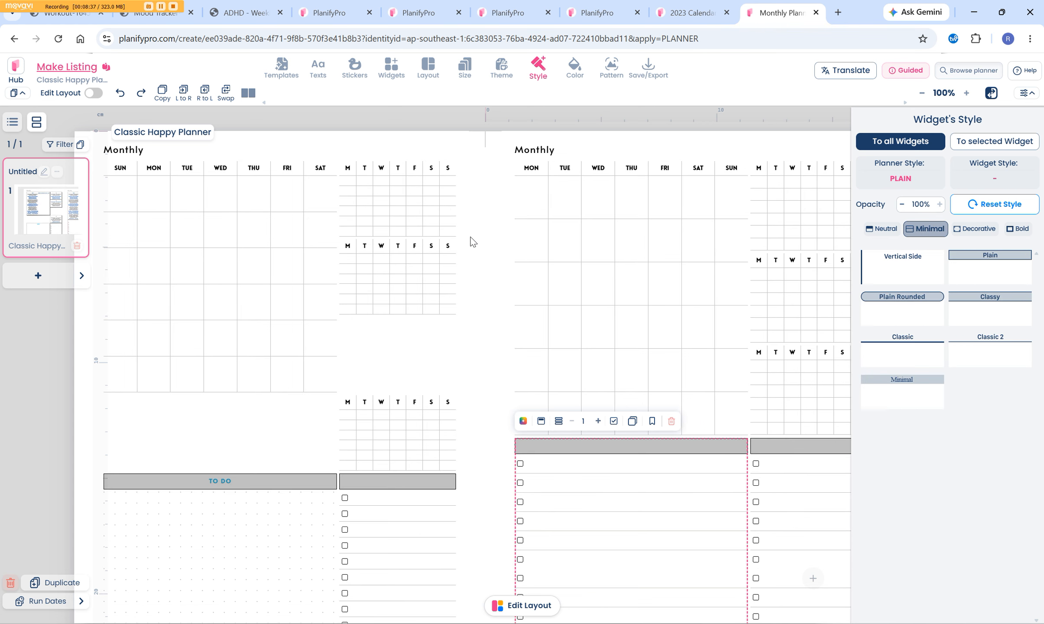
- Search the planner background patterns for "POLKA", and restore the full pattern list
click(612, 66)
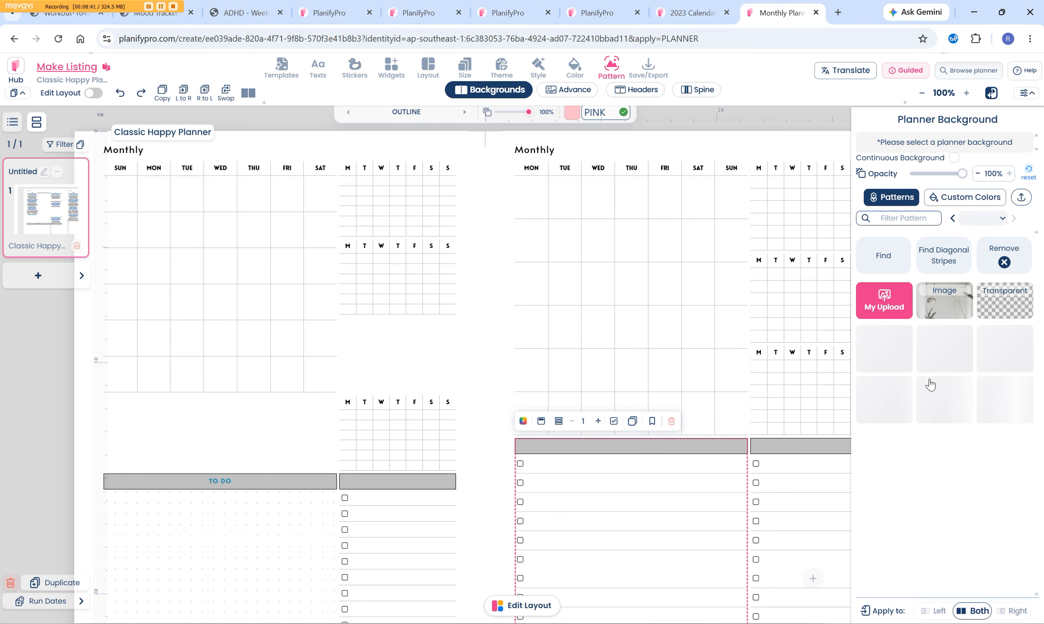
click(911, 221)
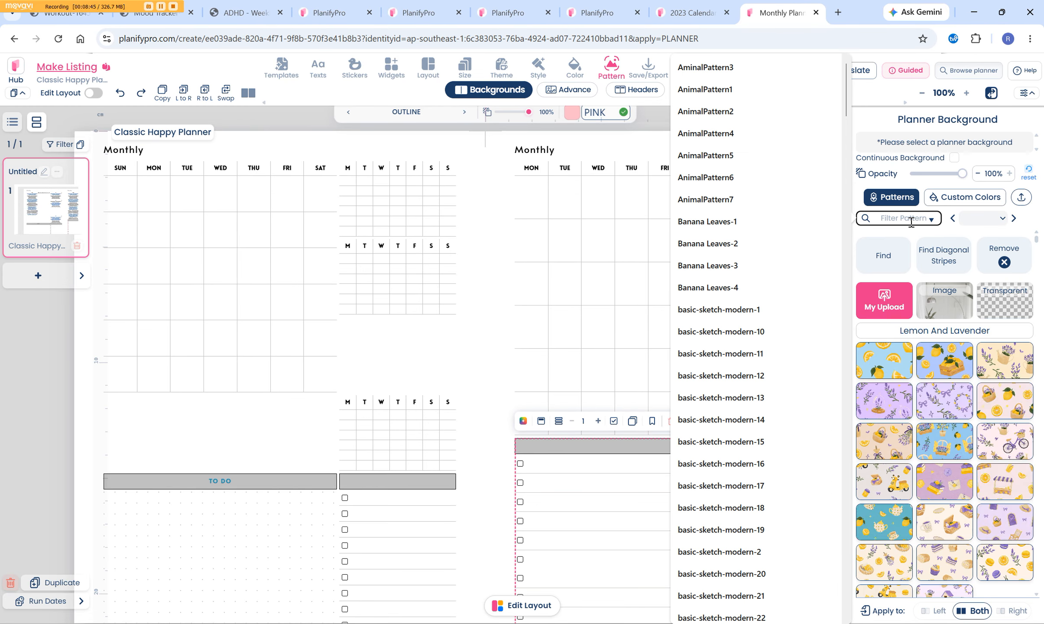
text(POLA)
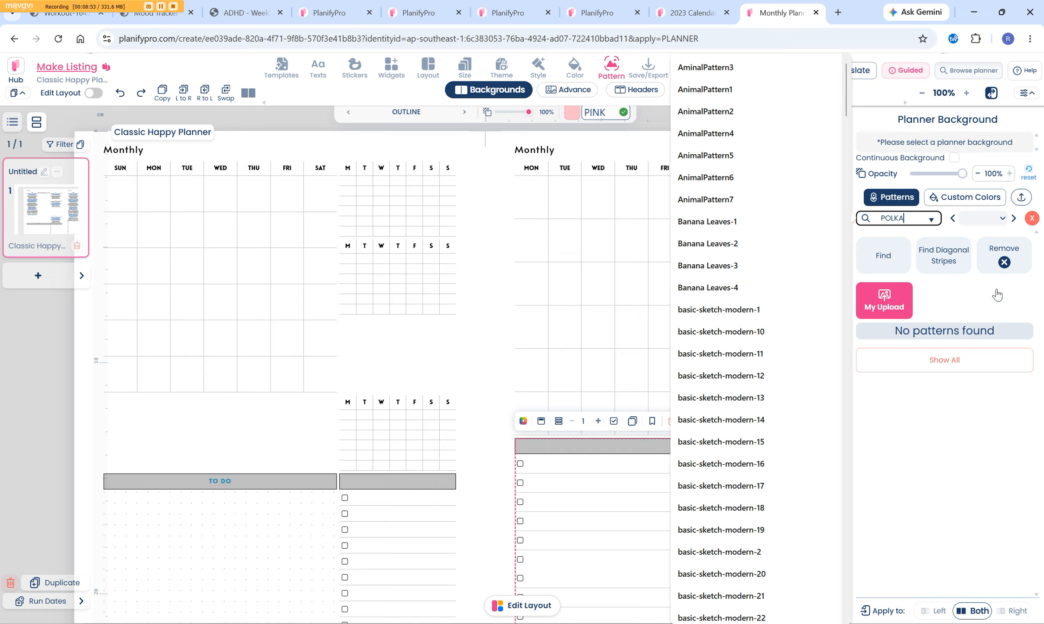
click(946, 360)
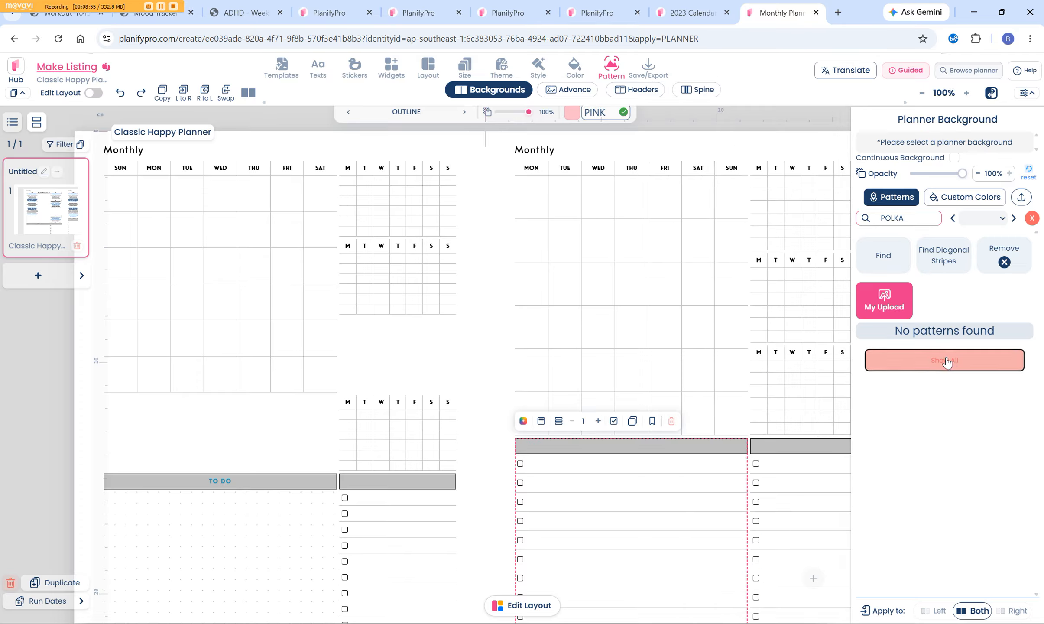
- Apply a light pink-and-blue floral pattern from the Spring Peonies set as the outline background of both planner pages
scroll(940, 524, down, 5)
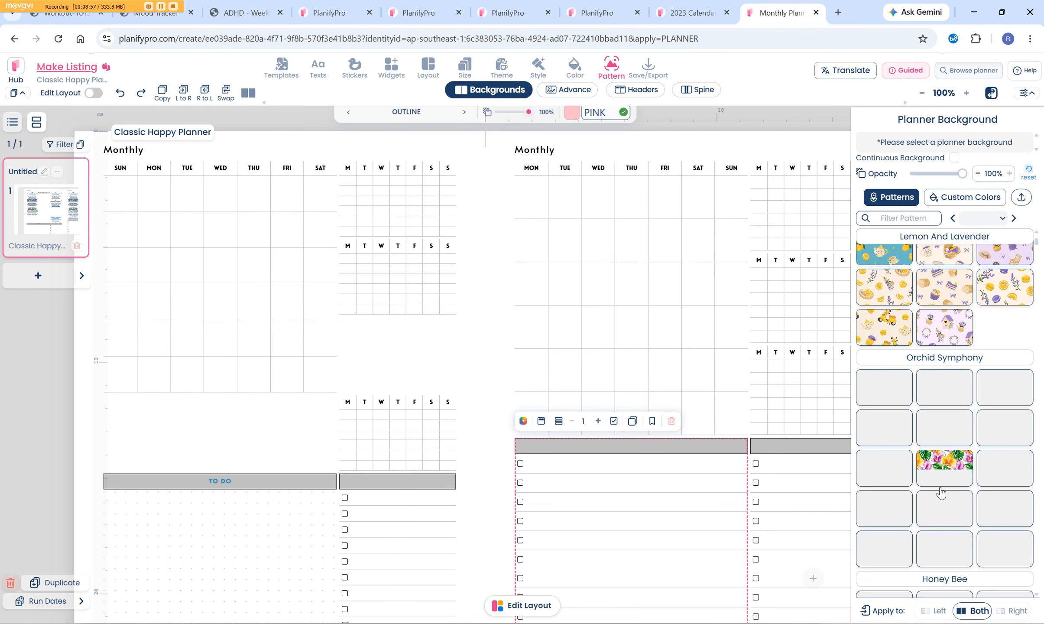
scroll(941, 484, up, 5)
scroll(940, 479, down, 10)
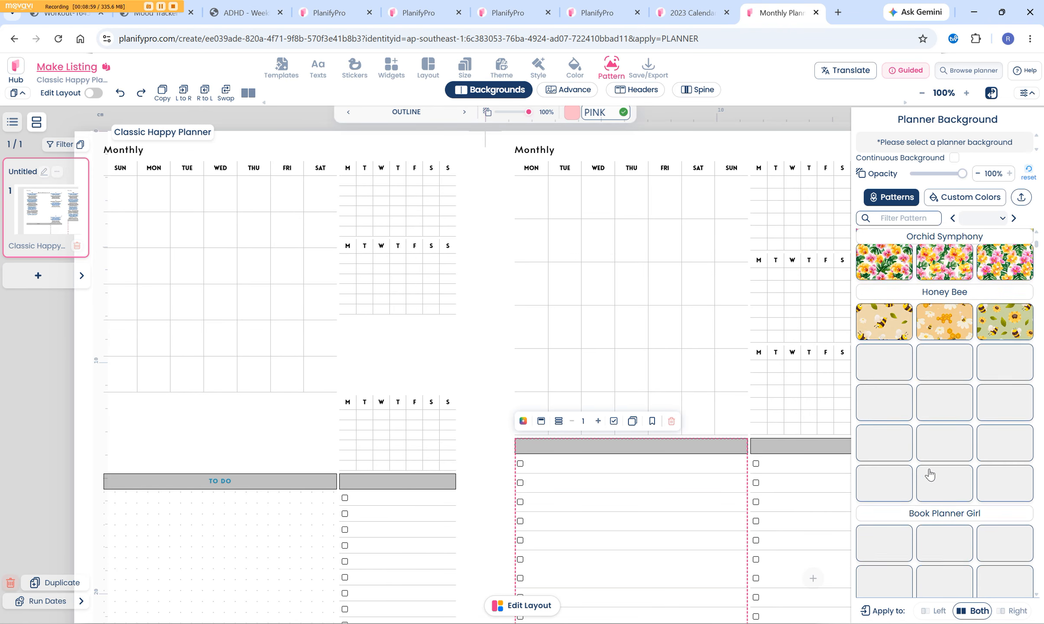
scroll(930, 468, down, 5)
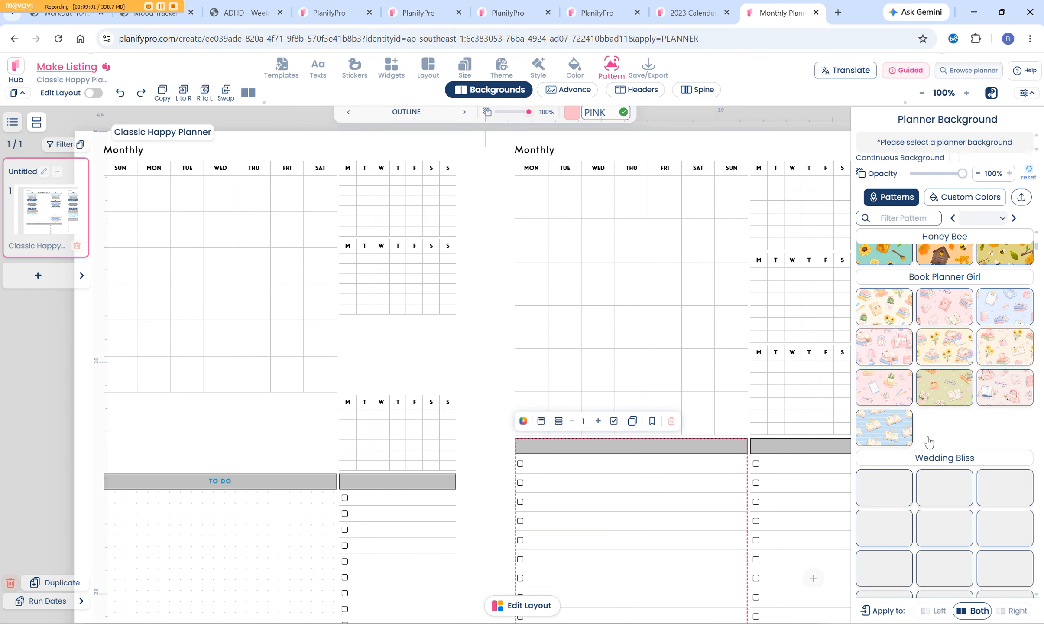
scroll(927, 416, down, 10)
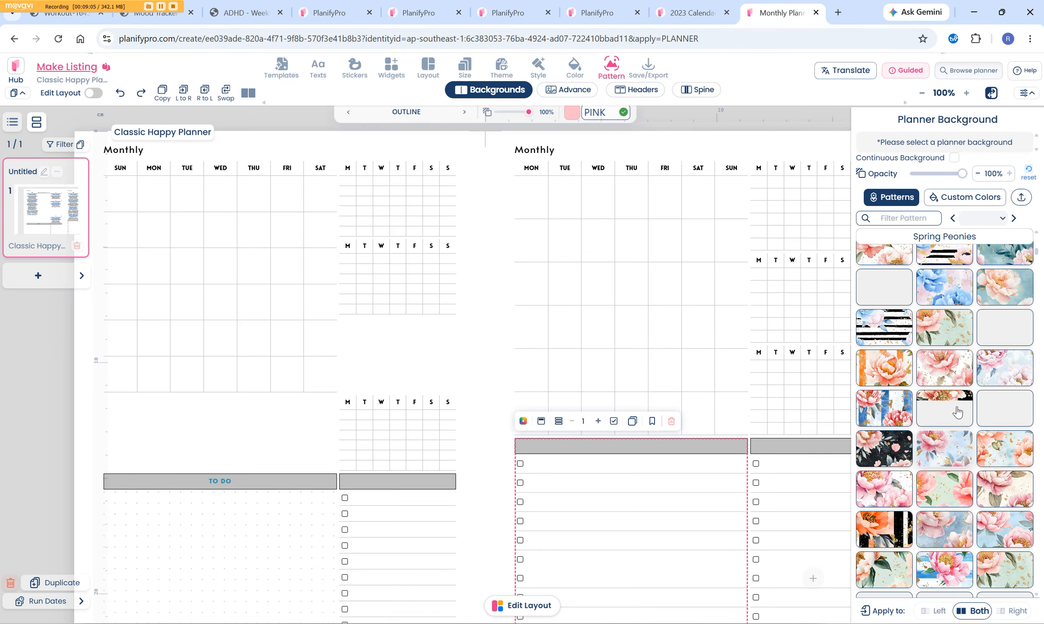
click(1004, 376)
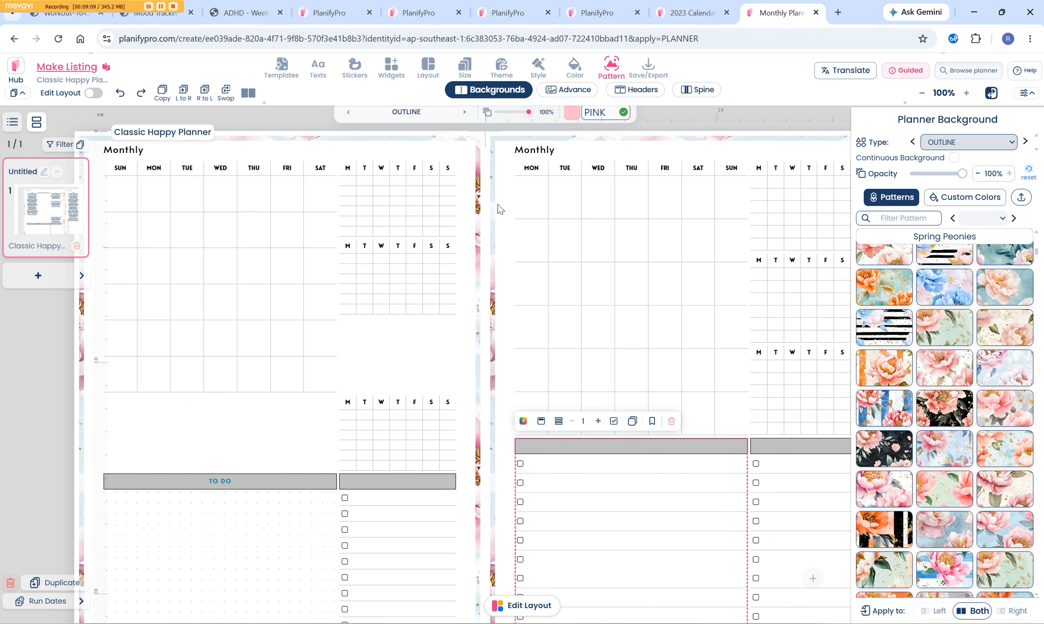
drag(498, 205, 429, 223)
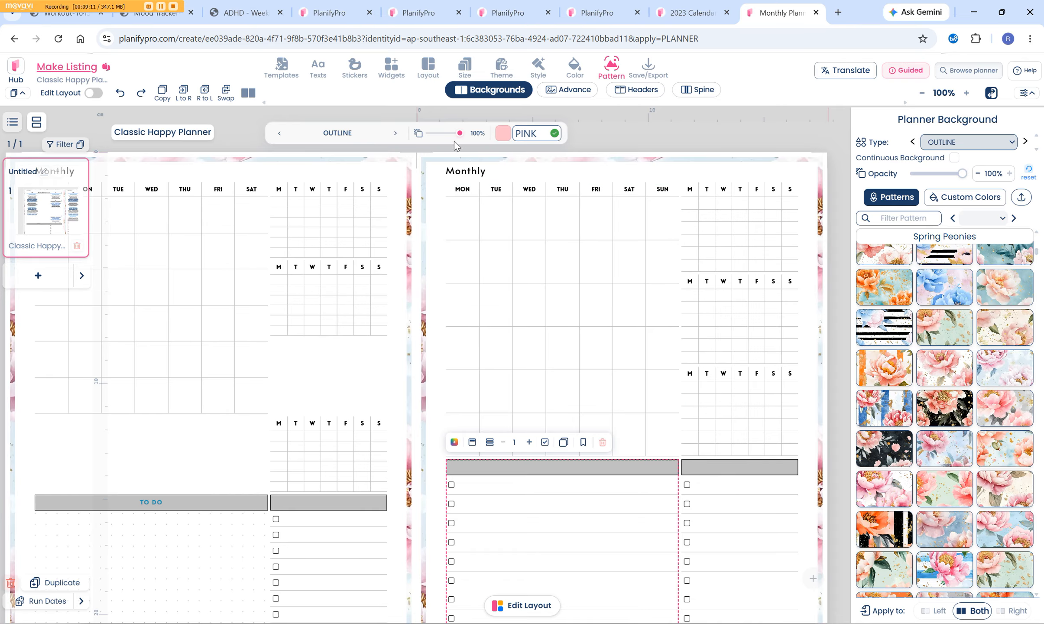
drag(440, 415, 519, 404)
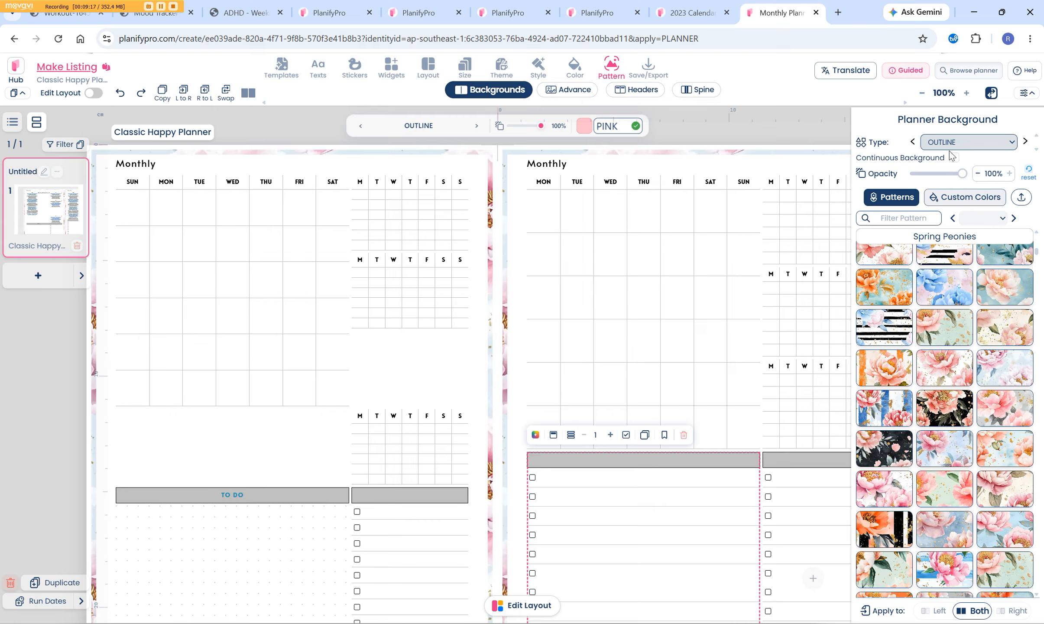
mouse_move(961, 173)
mouse_down()
mouse_move(931, 177)
mouse_move(976, 170)
mouse_up()
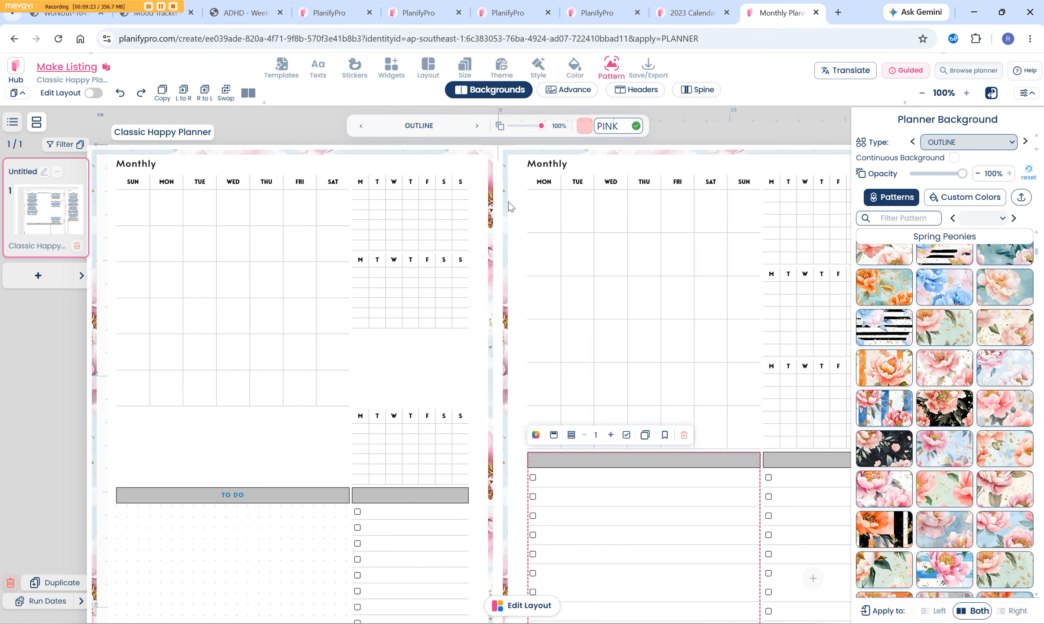
drag(497, 247, 520, 213)
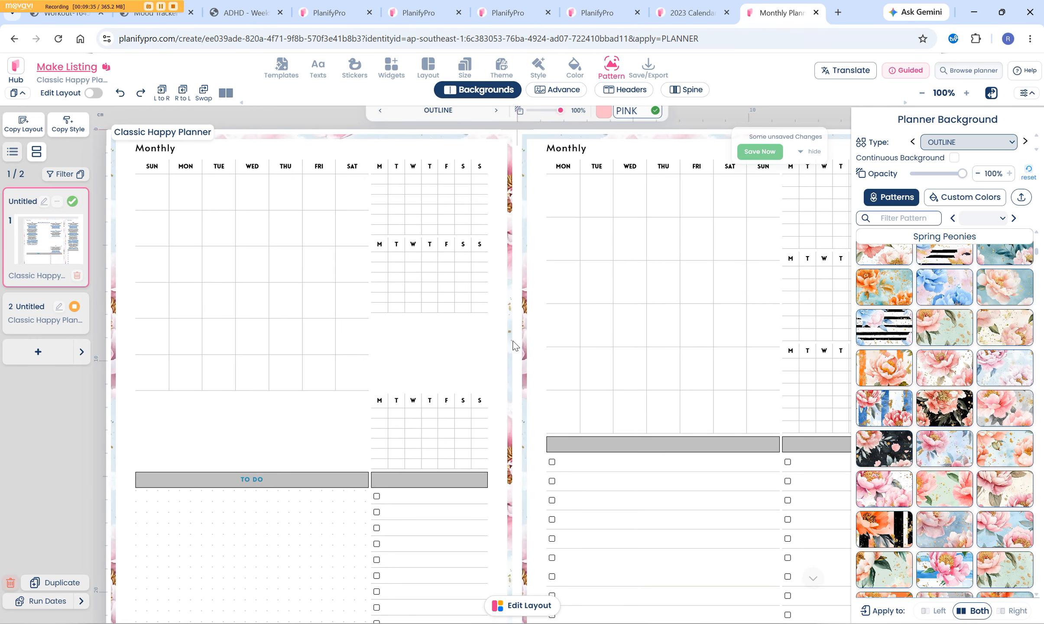
- Switch to the 2023 calendar planner and duplicate its page with running dates, creating 1 dated page
click(692, 12)
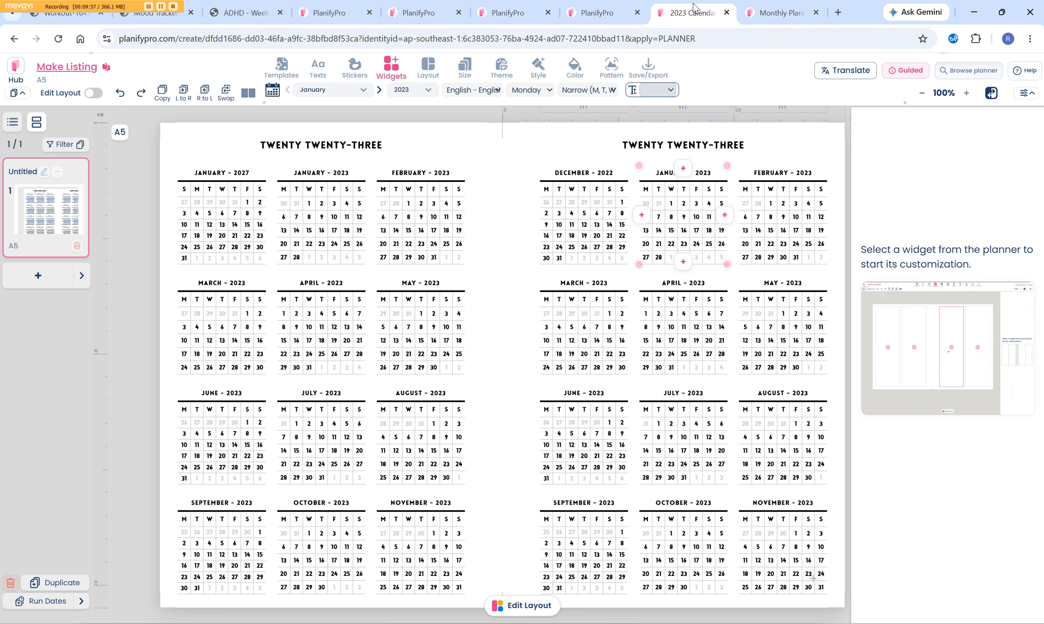
click(250, 211)
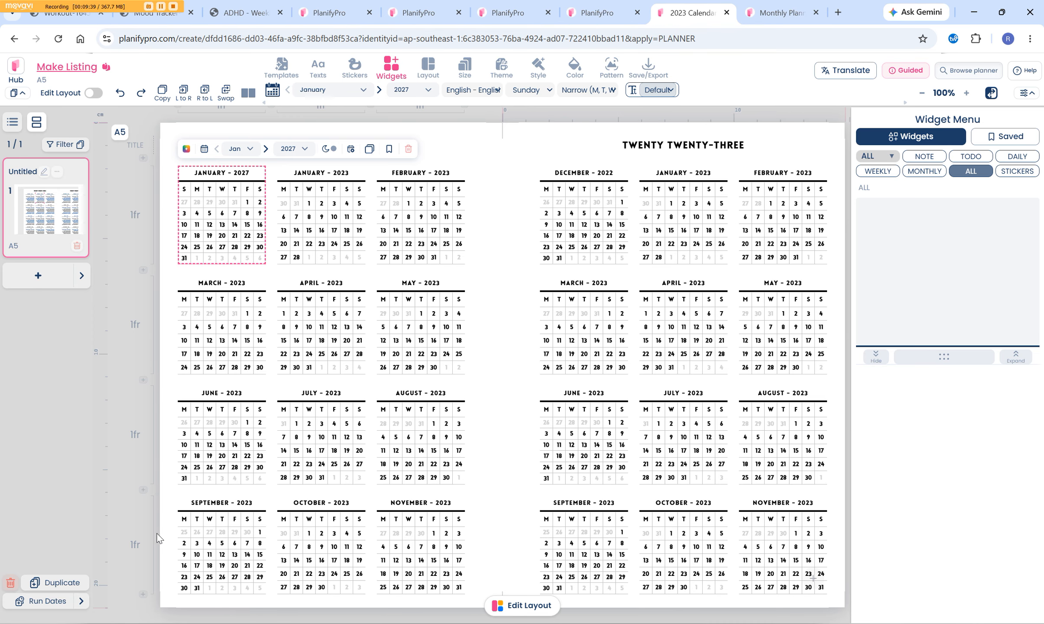
click(69, 582)
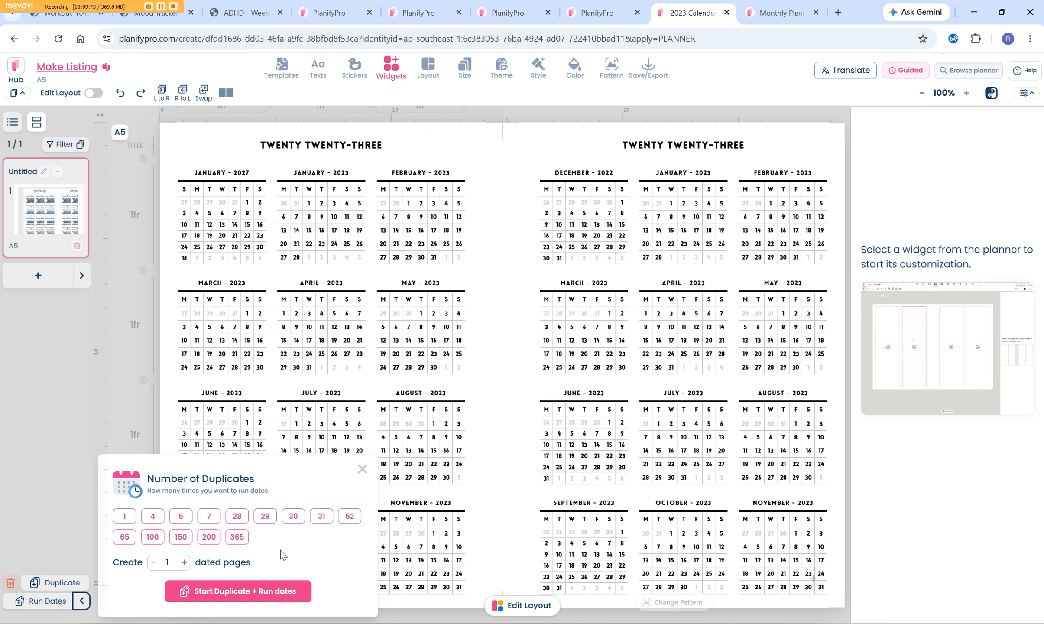
click(250, 591)
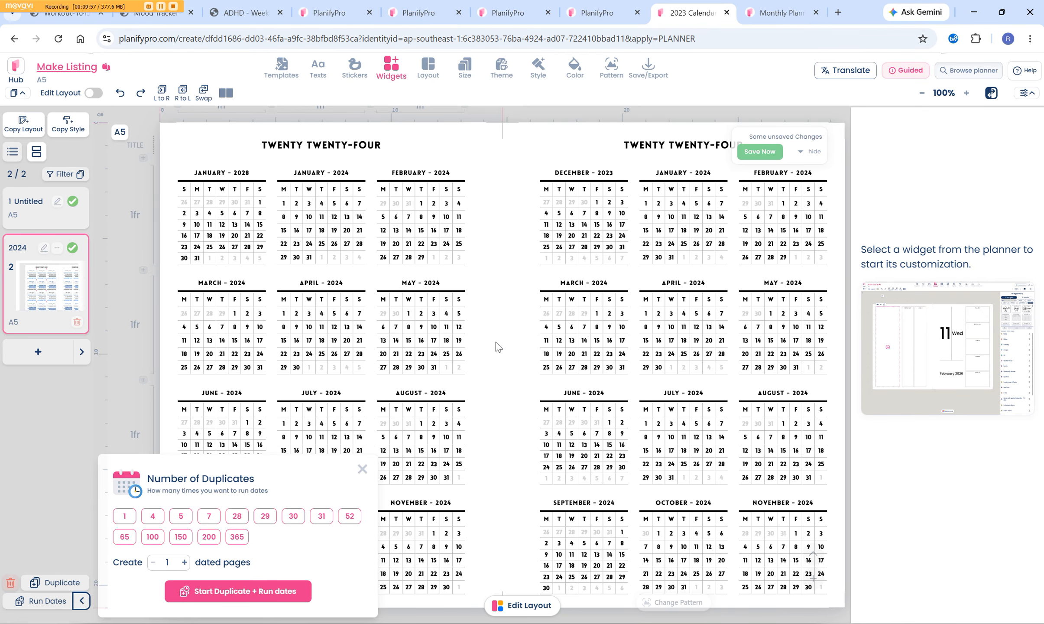
- Inspect the duplicated 2024 calendar page and review the options for copying its style to other pages without applying them
scroll(495, 333, right, 2)
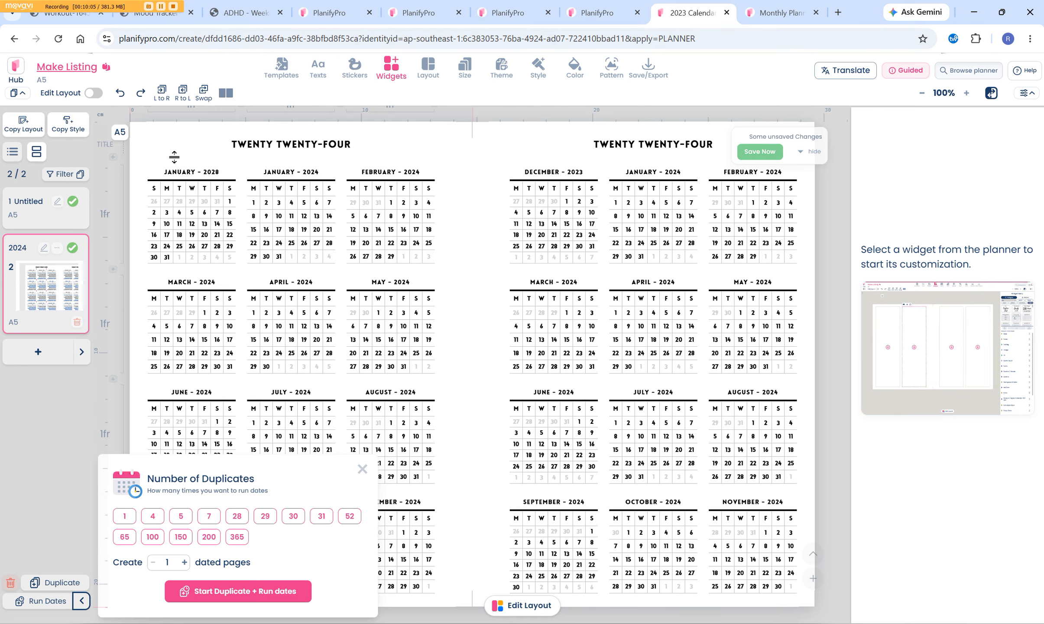
click(307, 199)
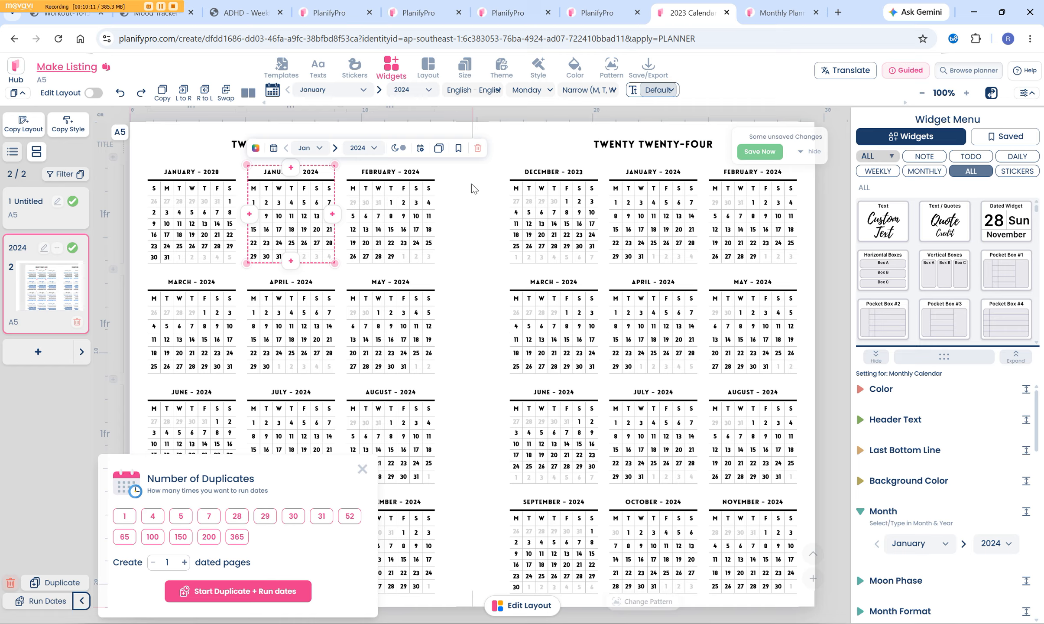
click(71, 131)
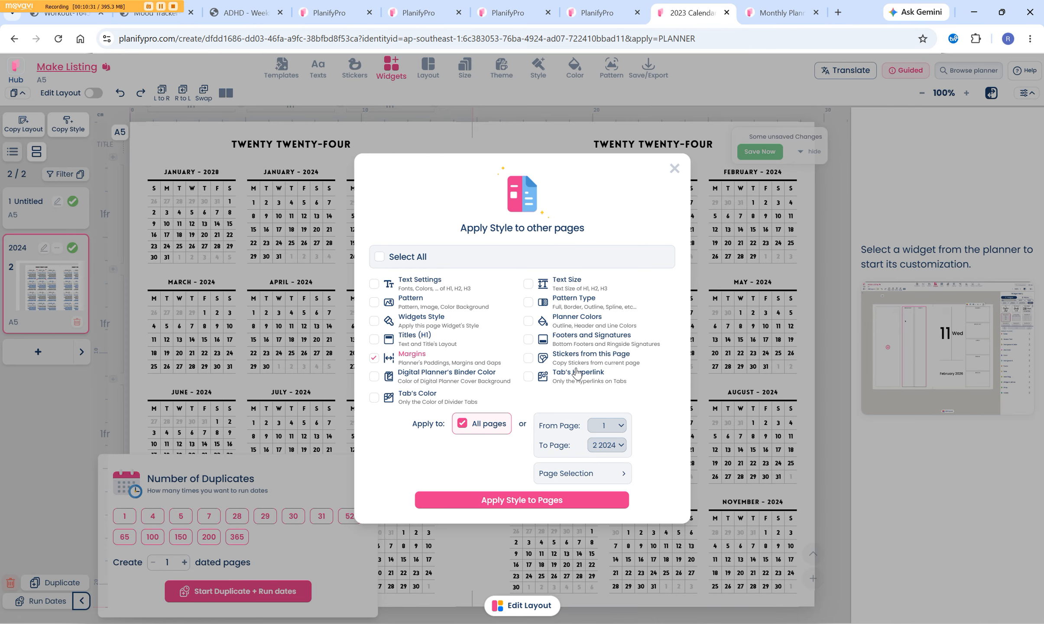
click(675, 168)
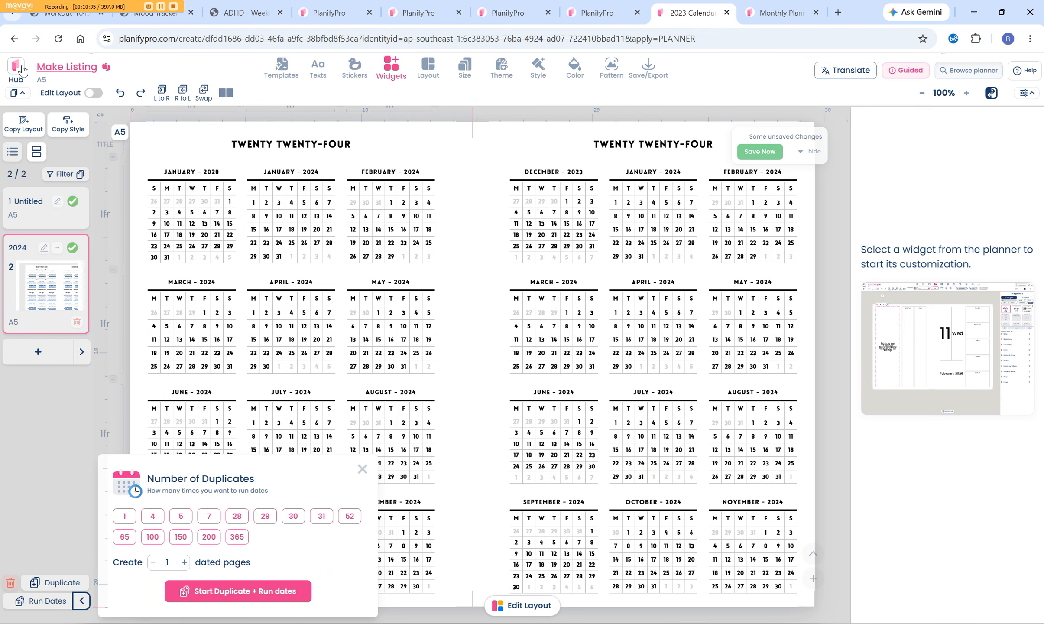
- Open the planner's Etsy listing maker and dismiss the panel for the number of dated duplicates
click(72, 69)
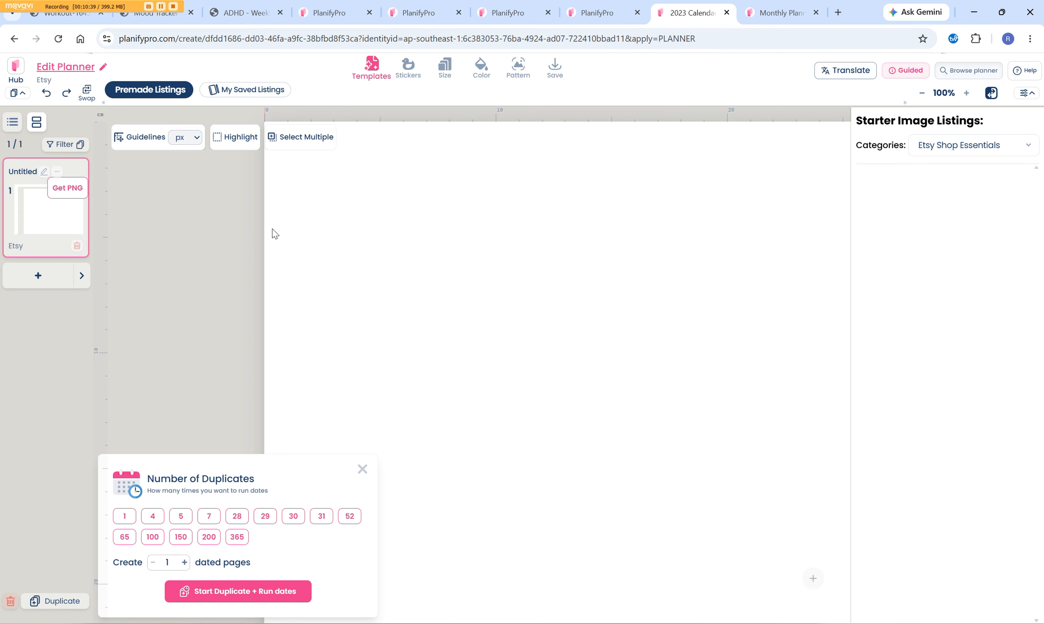
click(362, 469)
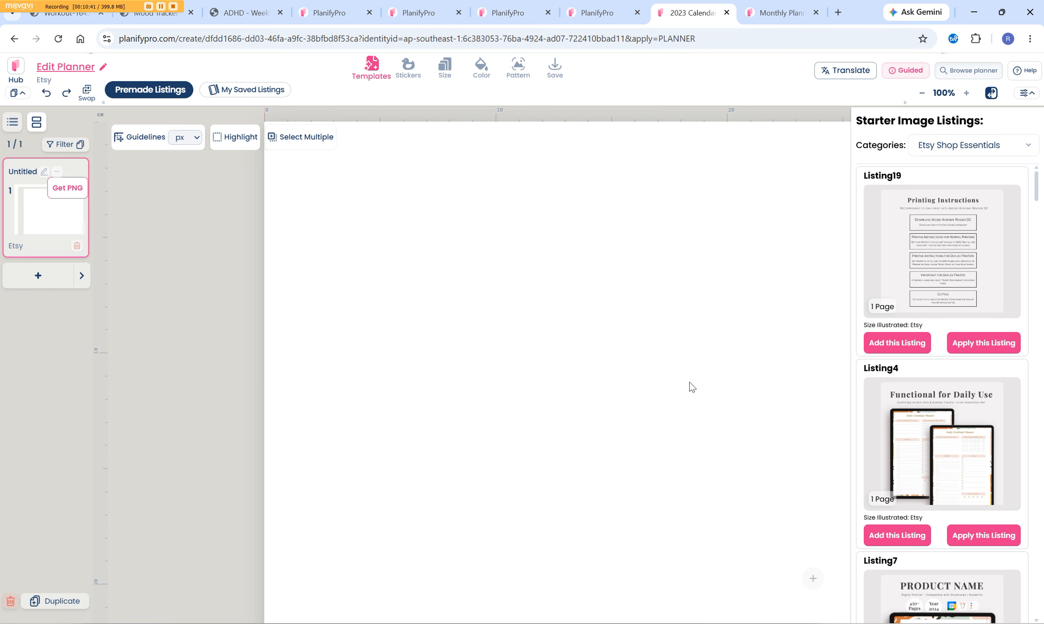
drag(740, 399, 672, 362)
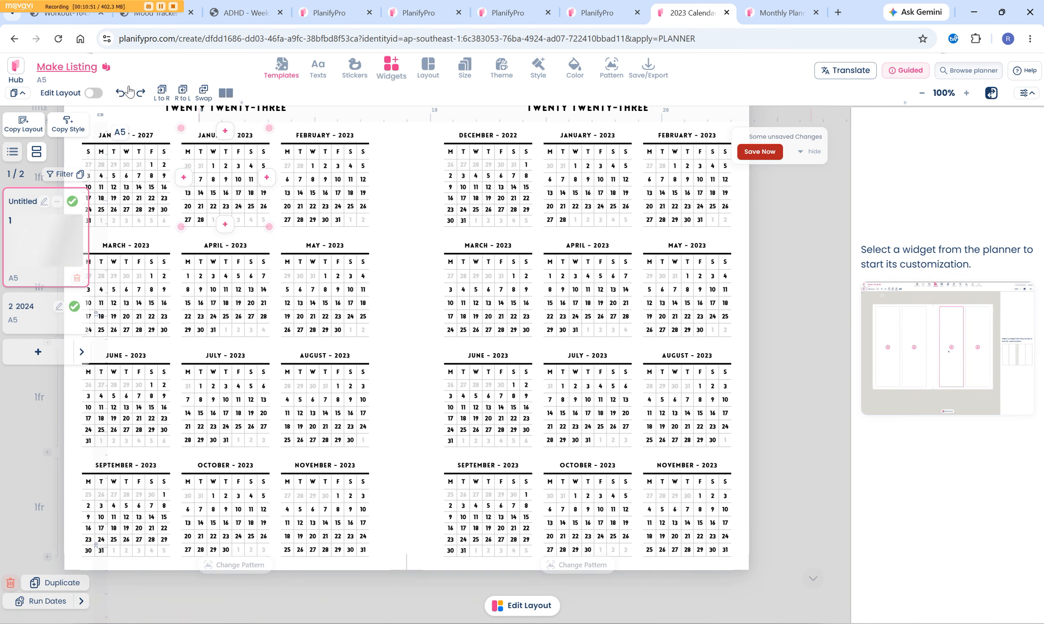
click(83, 72)
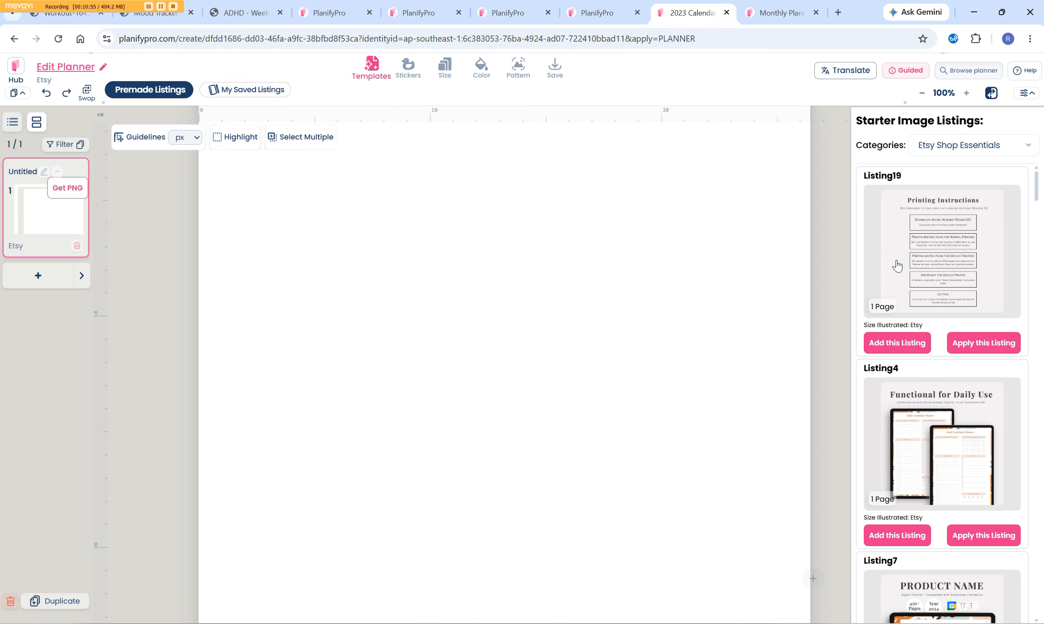
- Browse the premade listing image templates in the Etsy Shop Essentials category, comparing the digital and printable planner mockups
scroll(905, 277, down, 3)
scroll(918, 299, down, 10)
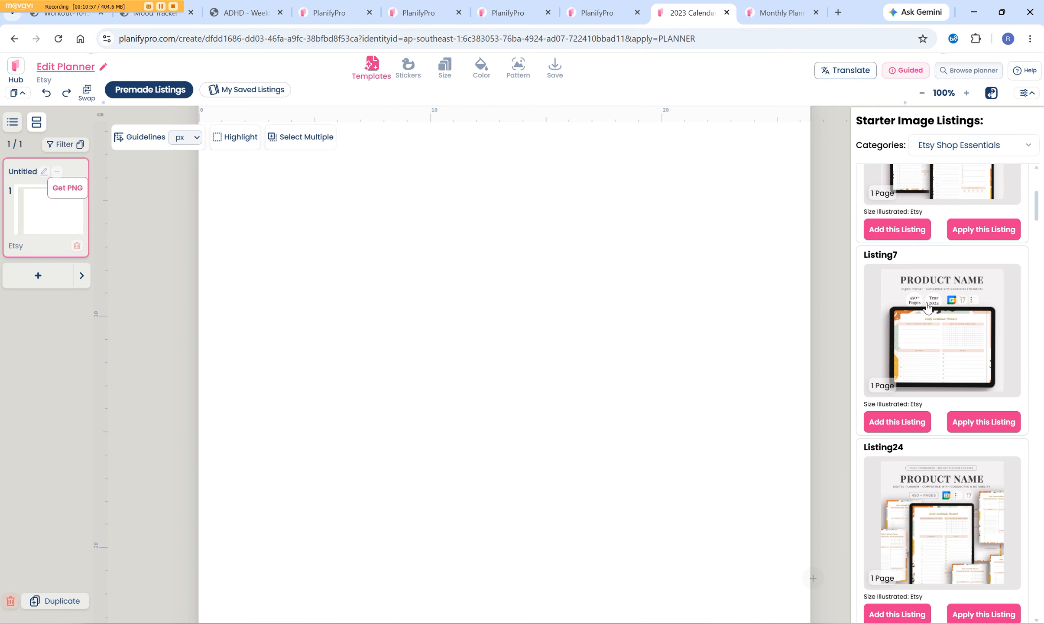
scroll(927, 307, down, 8)
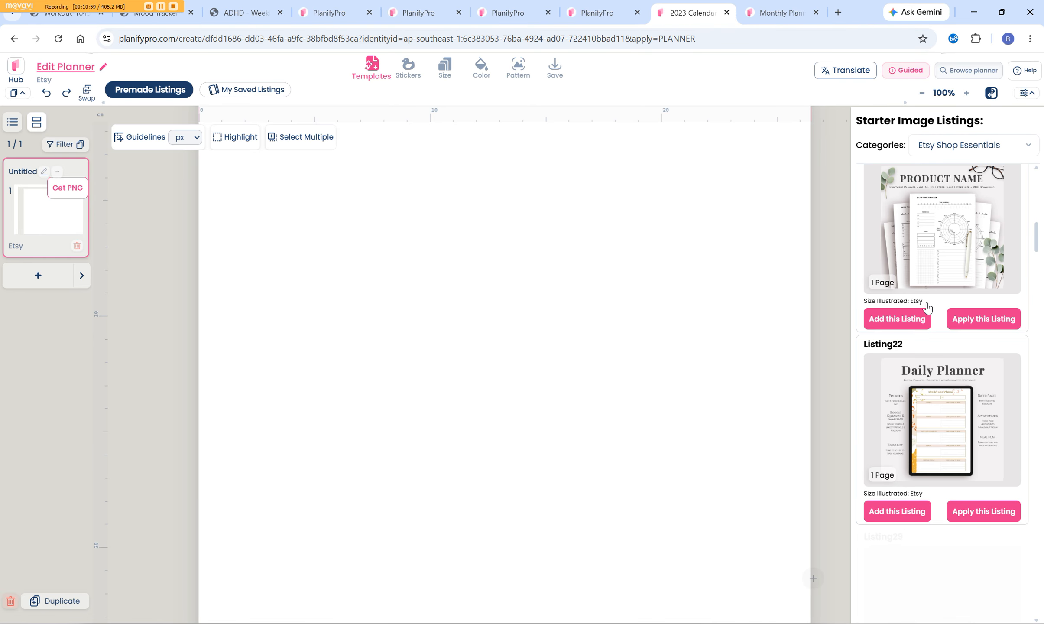
scroll(927, 308, down, 1)
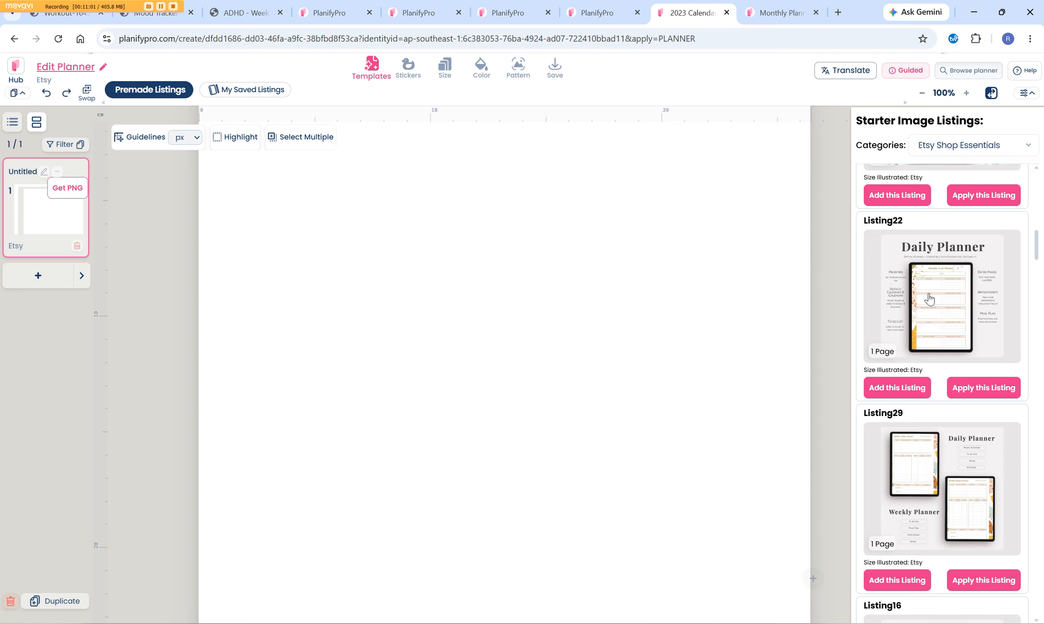
scroll(930, 298, down, 5)
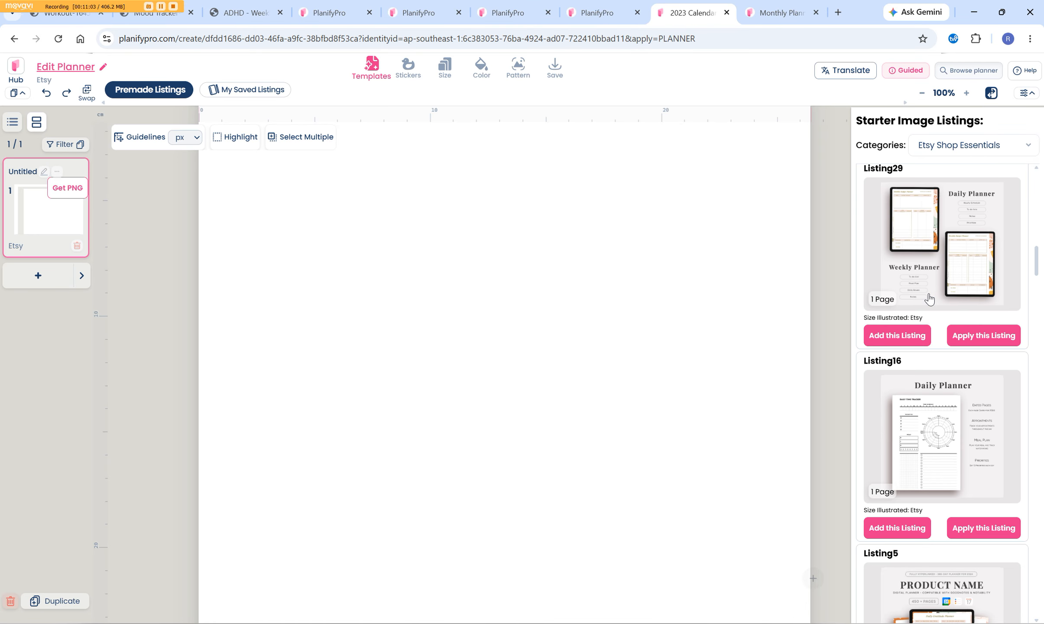
scroll(930, 299, down, 6)
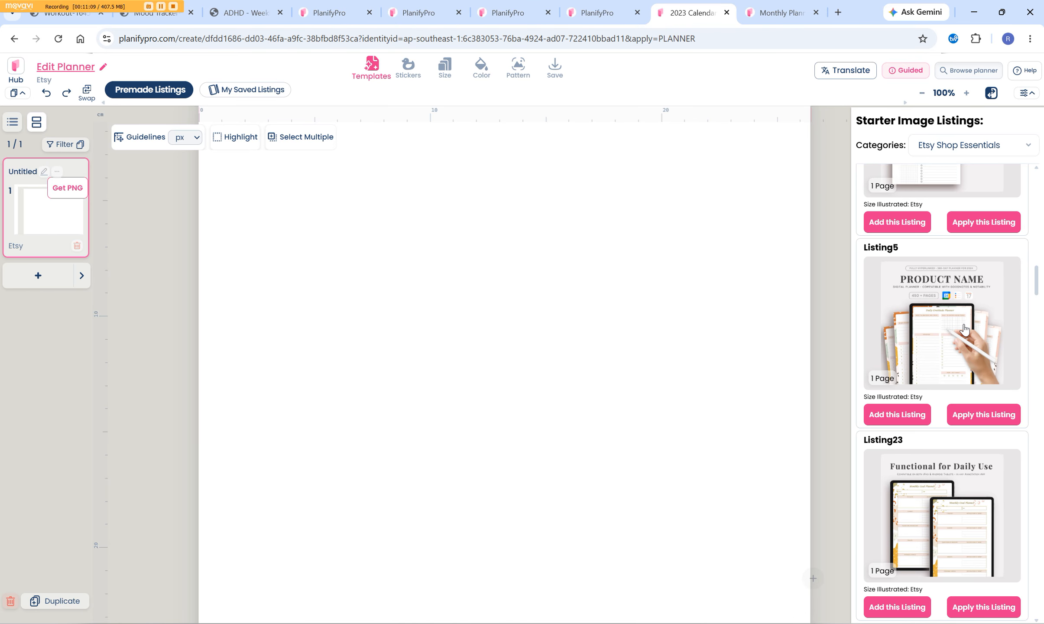
scroll(963, 324, down, 14)
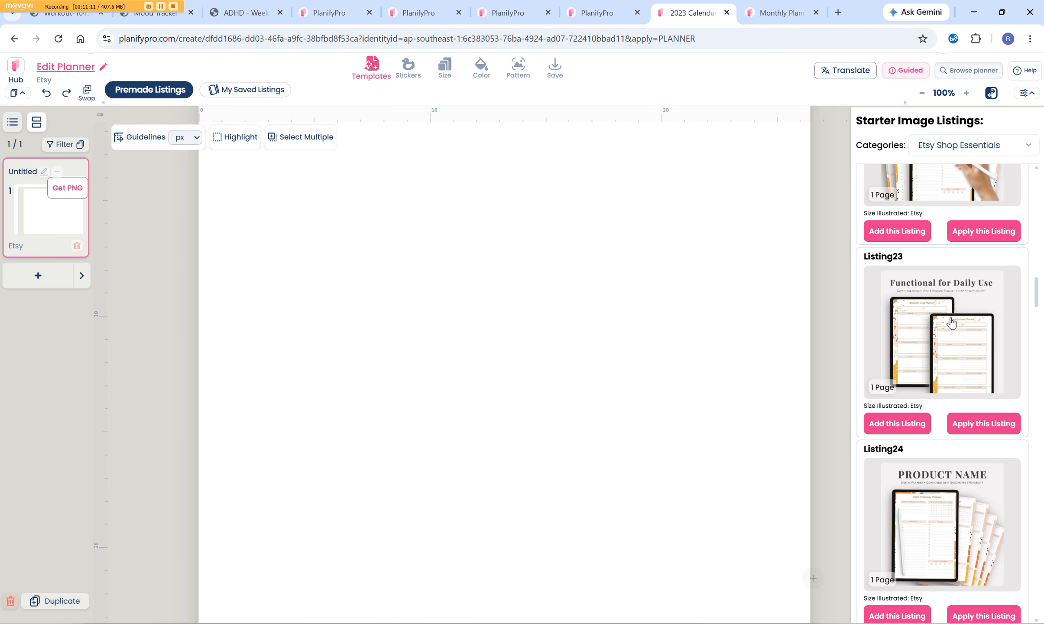
scroll(952, 323, down, 7)
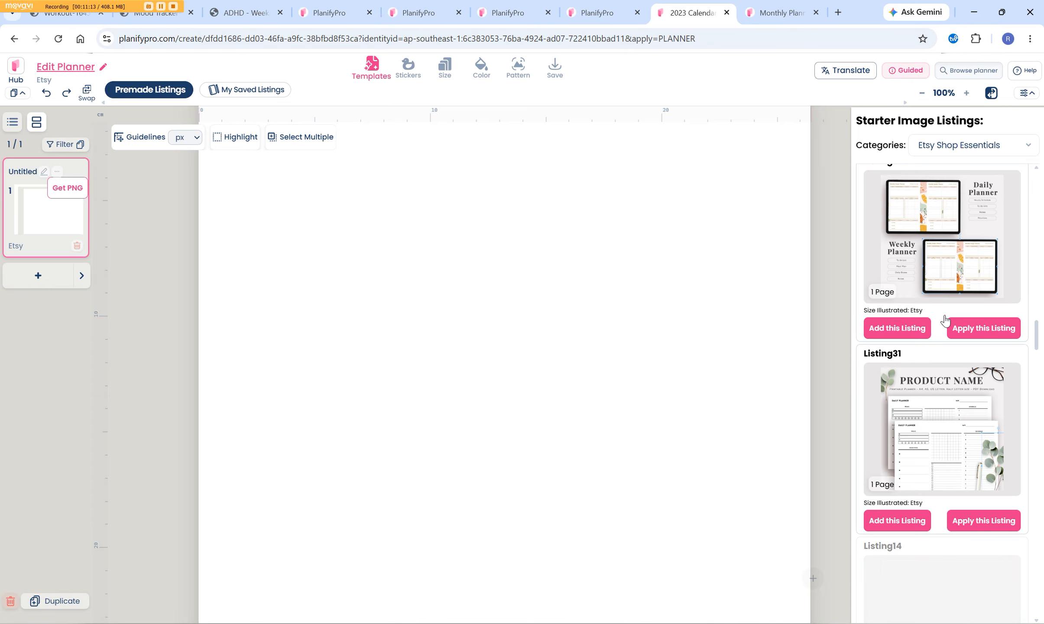
scroll(945, 320, down, 8)
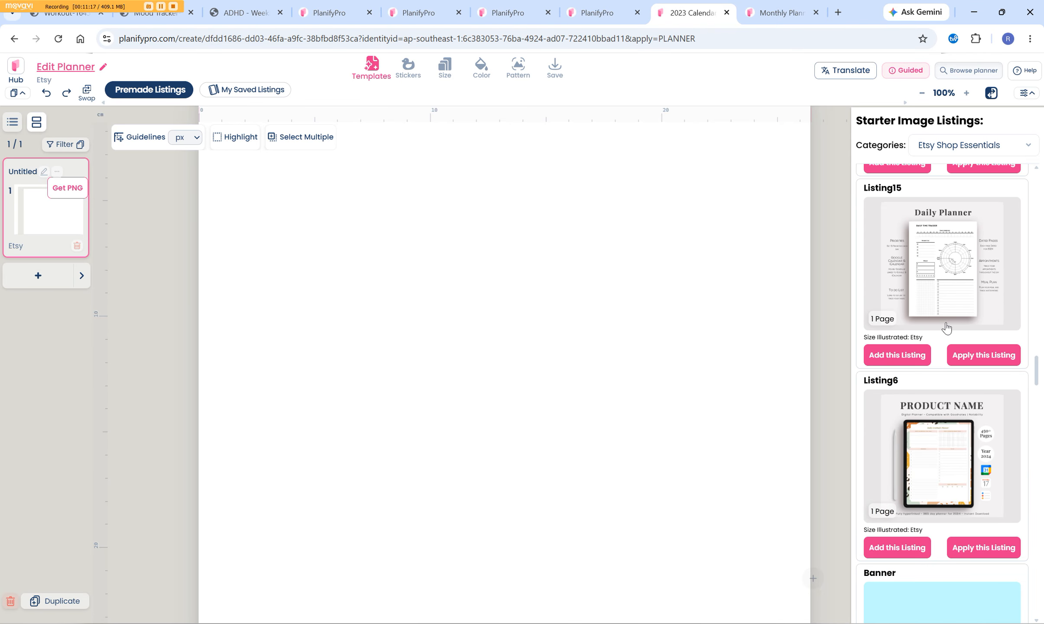
scroll(970, 442, down, 1)
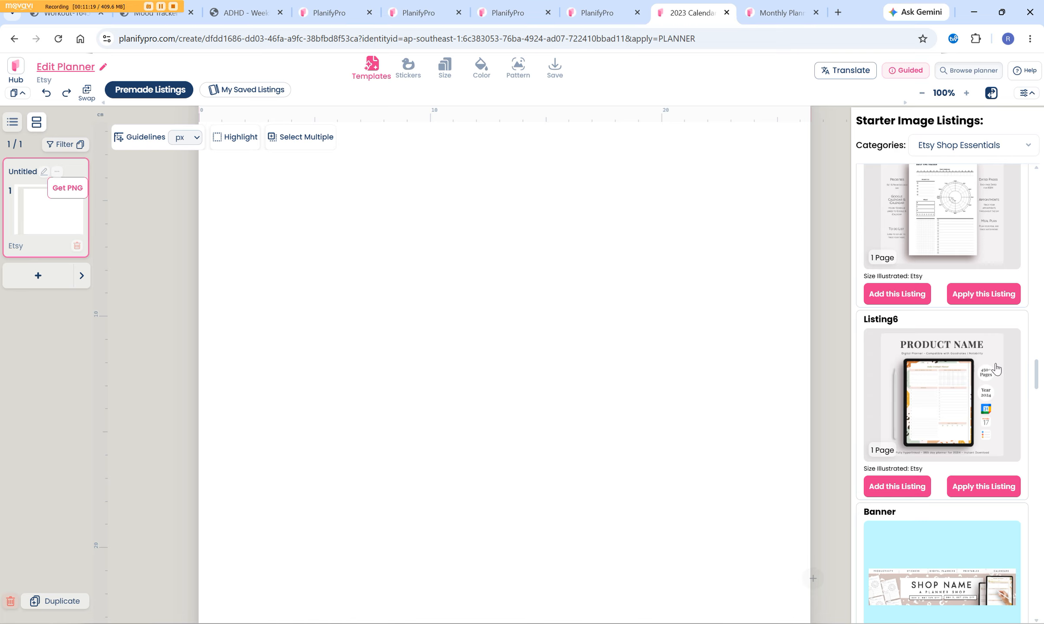
scroll(993, 443, up, 3)
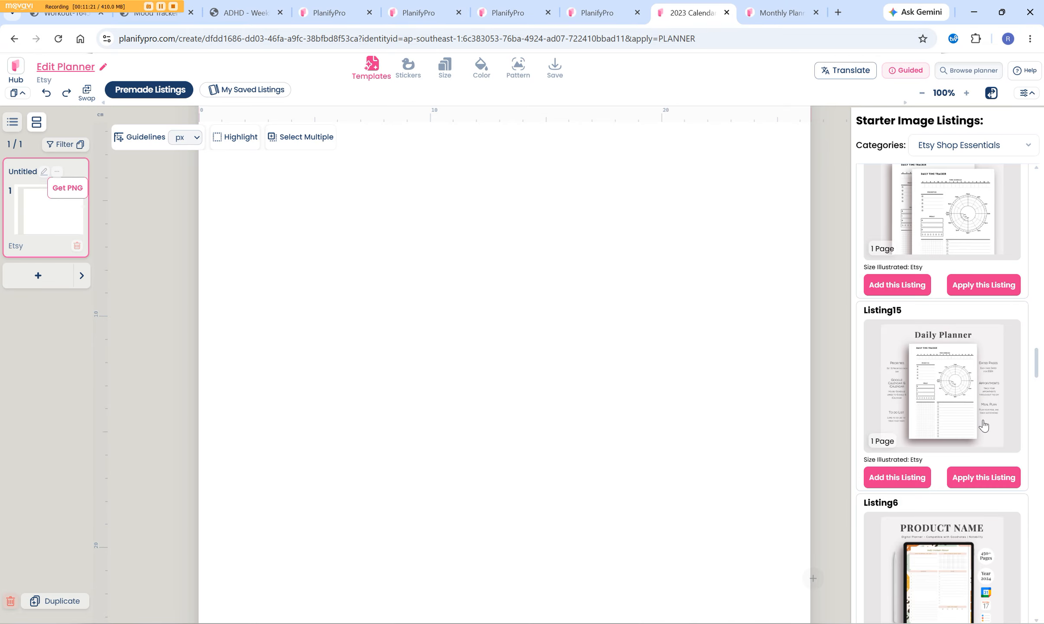
scroll(983, 426, up, 5)
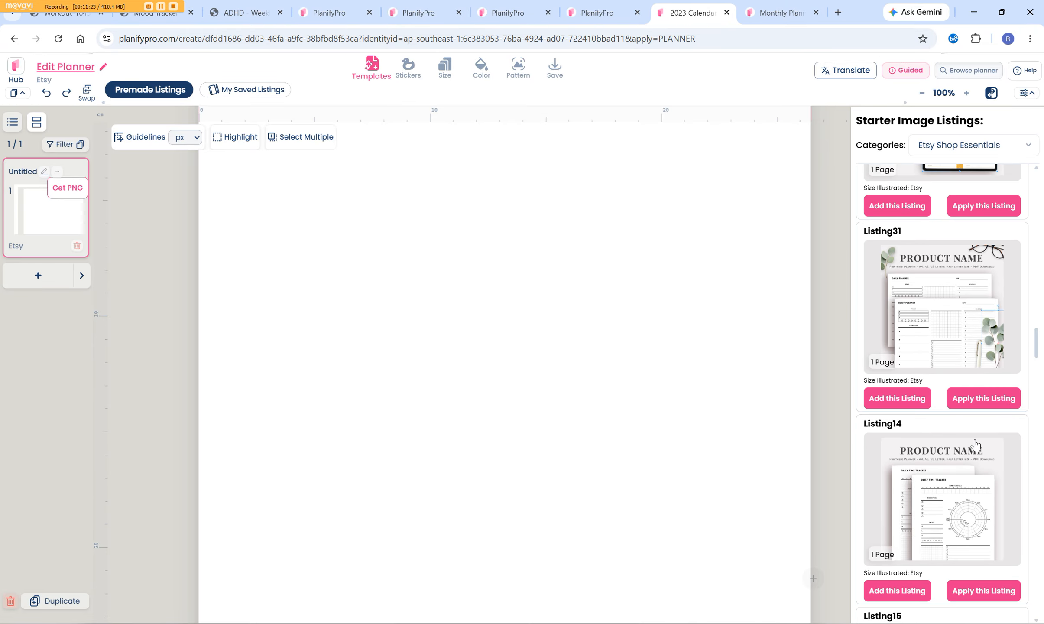
scroll(953, 418, up, 4)
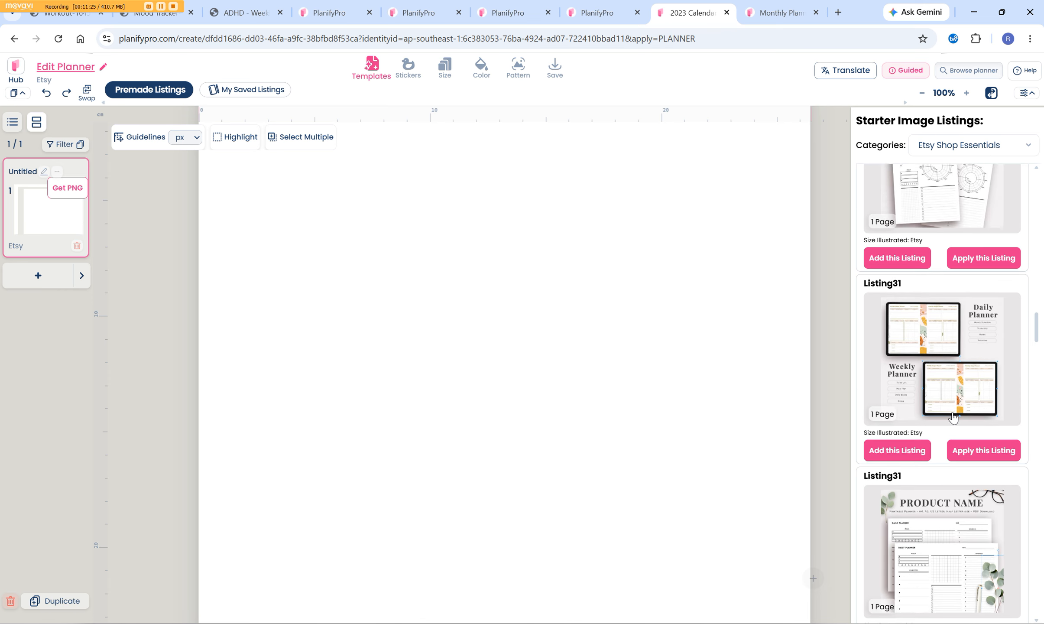
scroll(953, 416, up, 10)
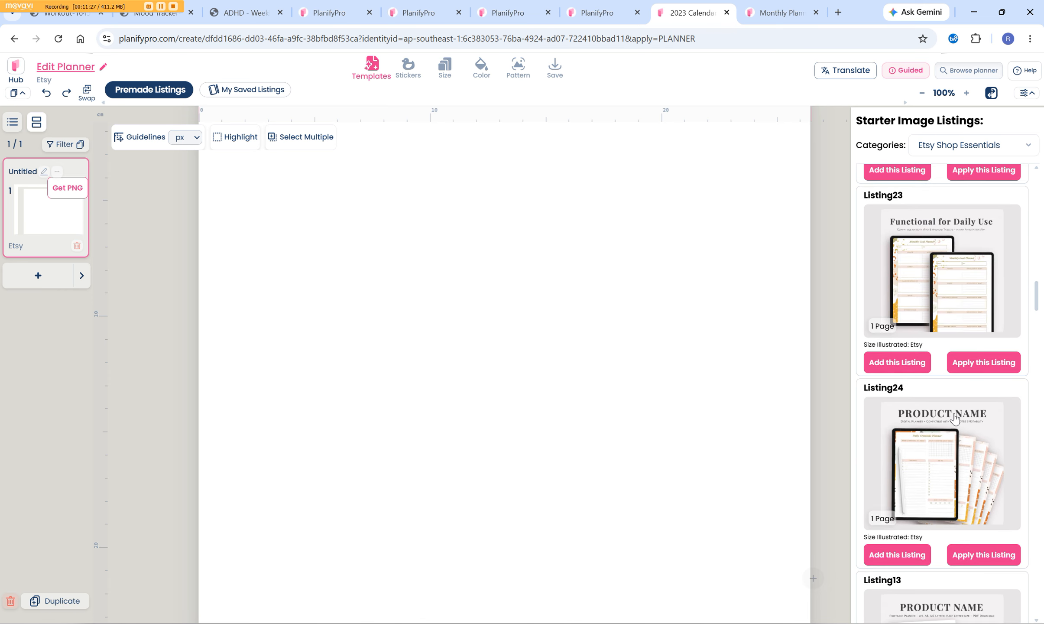
scroll(958, 417, up, 10)
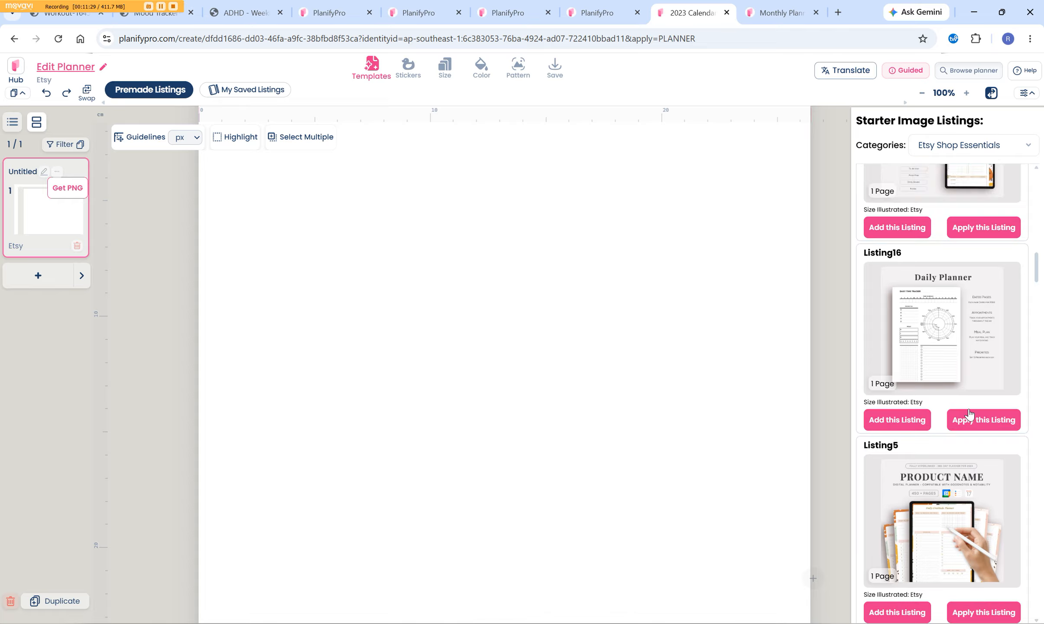
- Apply the Listing4 premade image, "Functional for Daily Use", to the blank Etsy page
scroll(969, 415, up, 10)
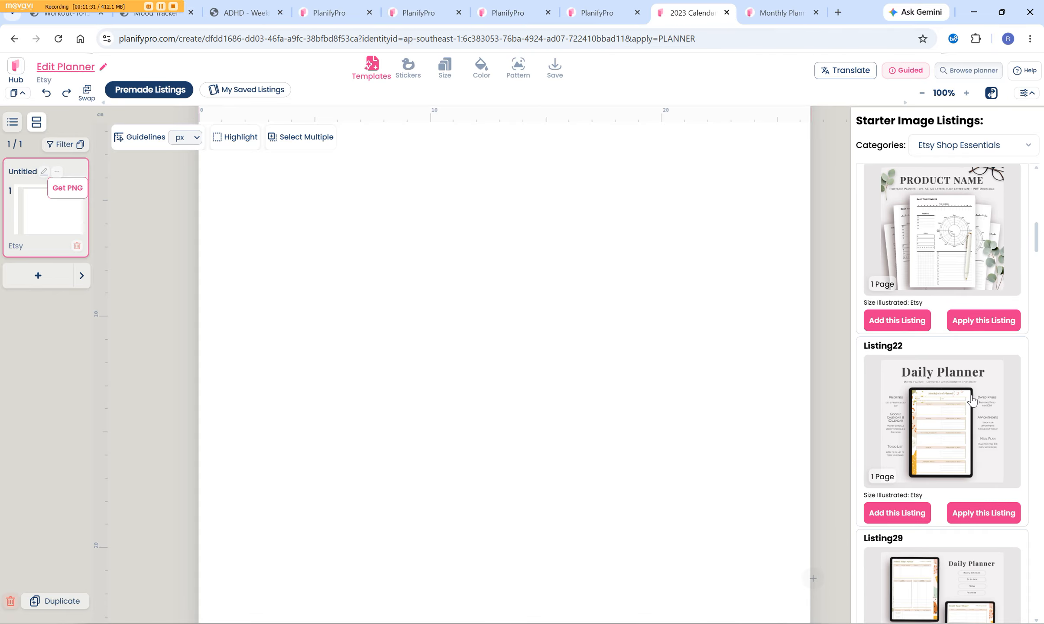
scroll(971, 401, up, 10)
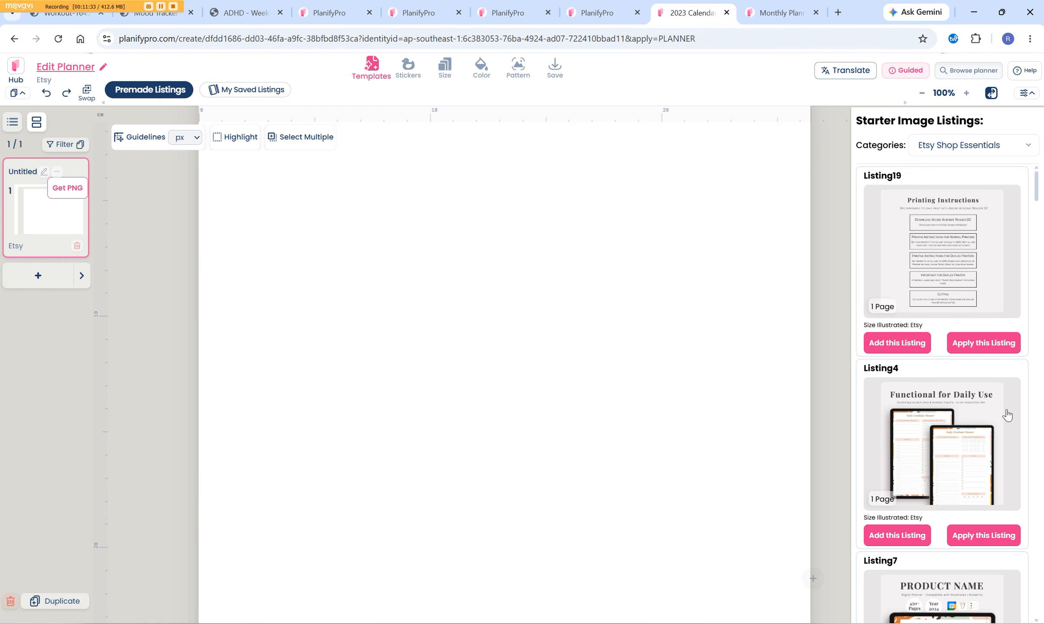
click(970, 535)
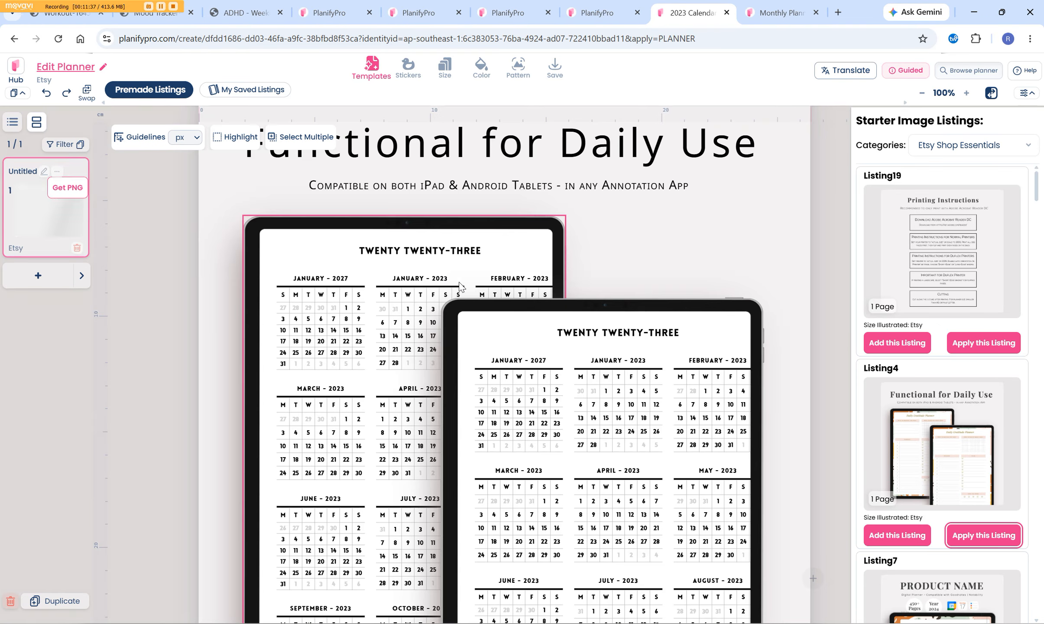
- Select the "Functional for Daily Use" heading and inspect the applied listing's text and tablet mockups, leaving everything deselected
scroll(724, 303, up, 1)
click(598, 226)
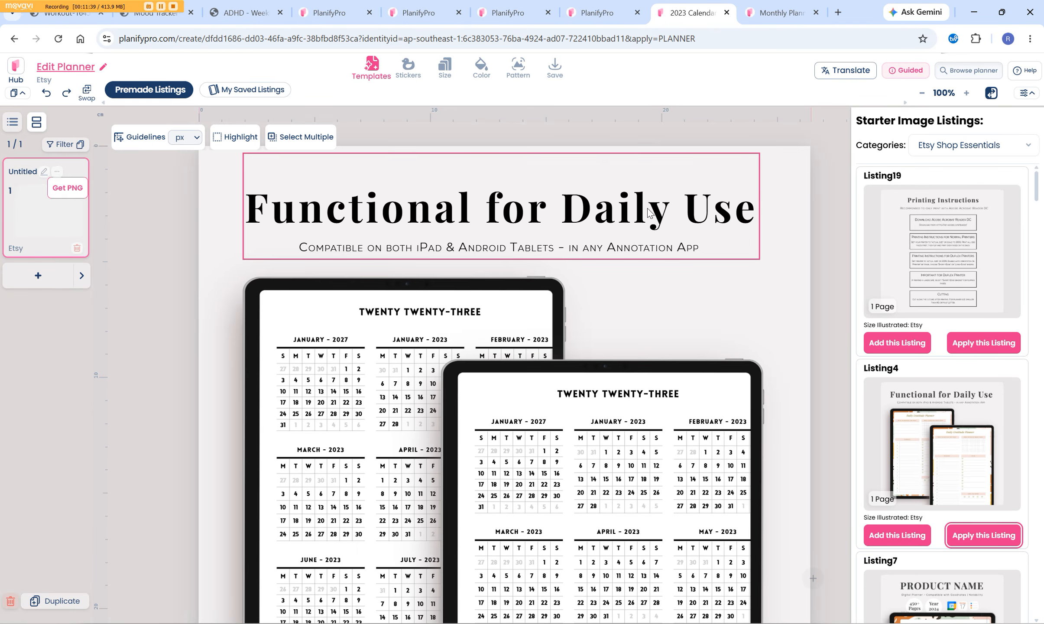
scroll(793, 354, down, 6)
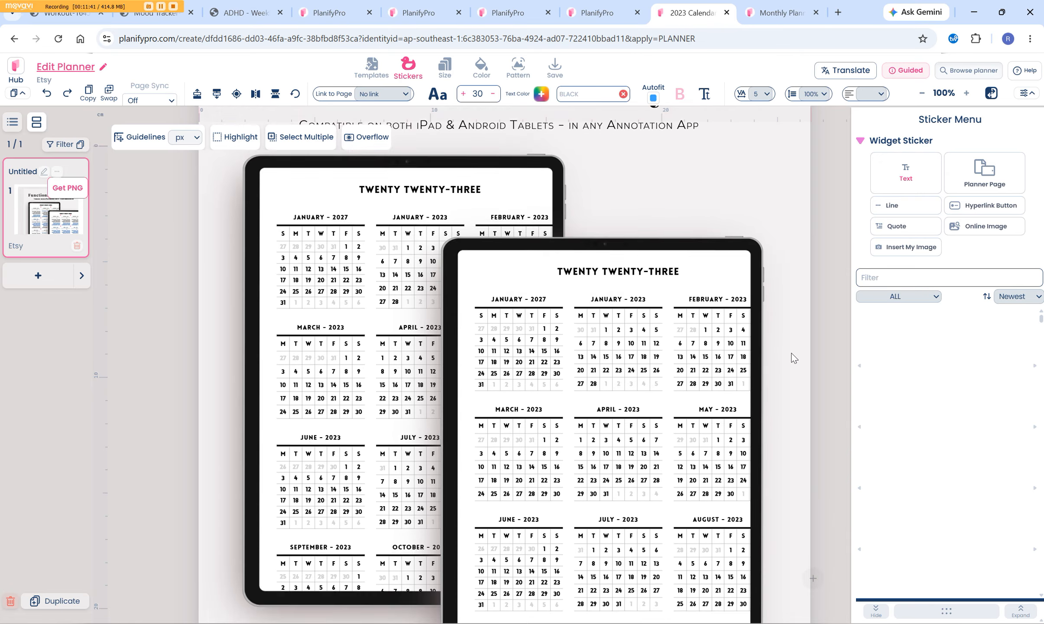
scroll(782, 335, up, 6)
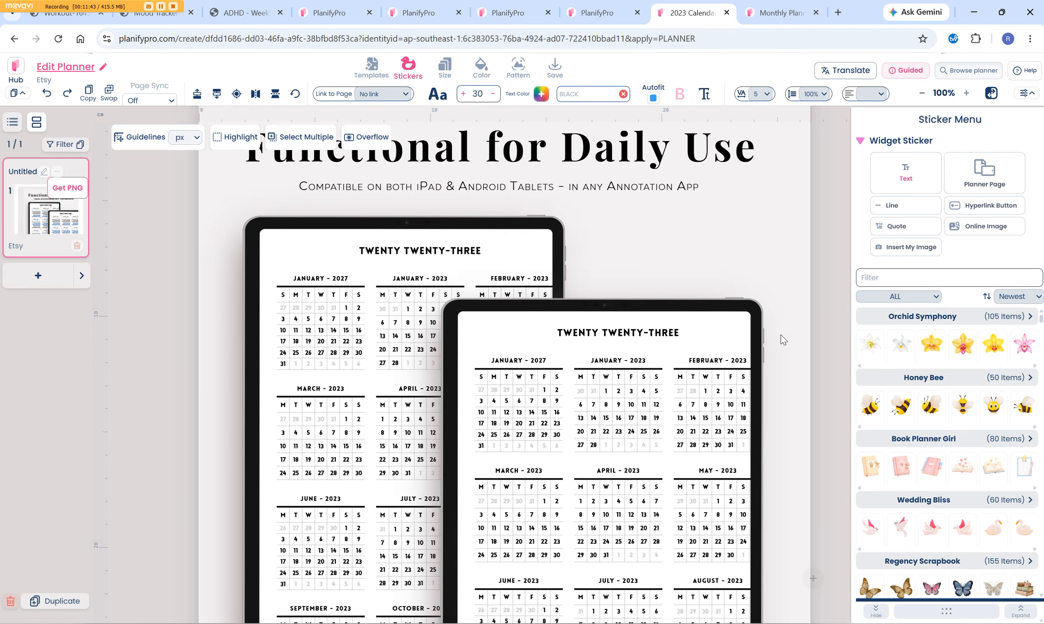
click(643, 325)
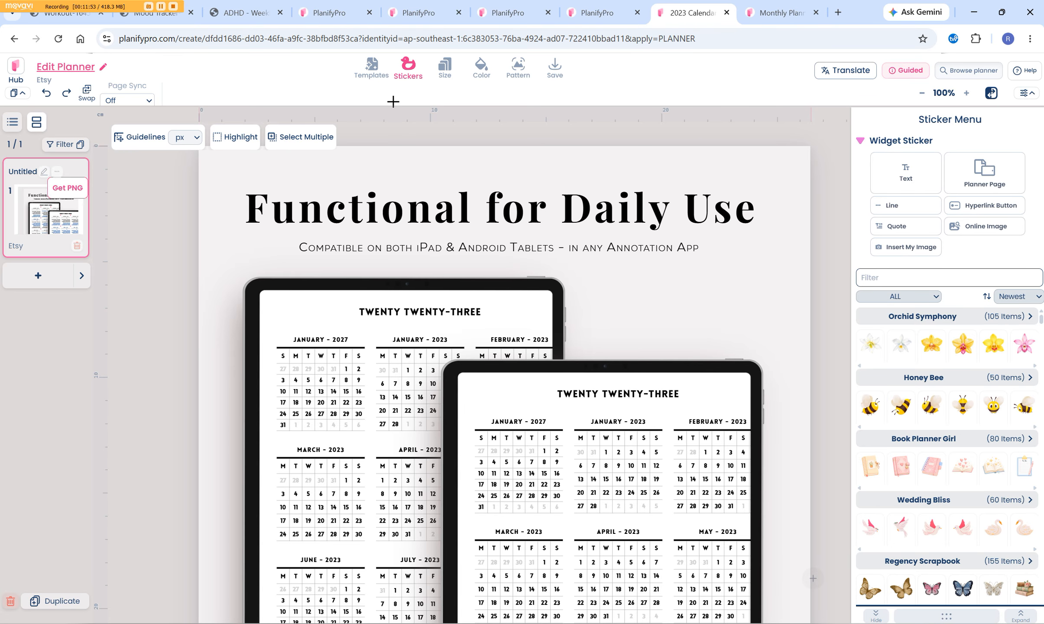
- Switch to the starter templates page, go to the Explore page and search the planners for "MONTHLY"
click(607, 13)
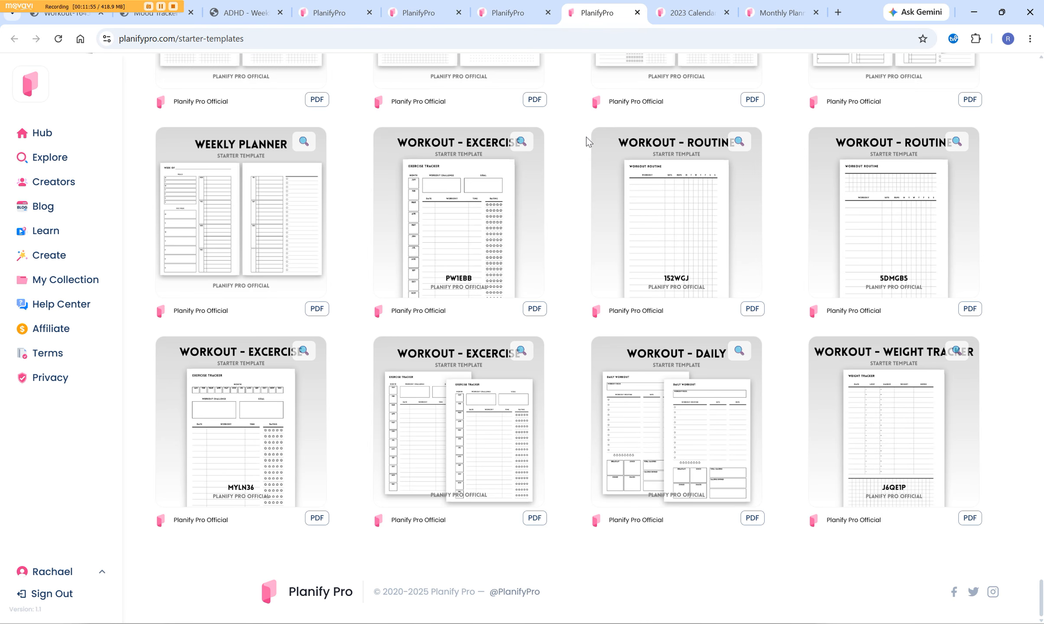
scroll(587, 139, up, 15)
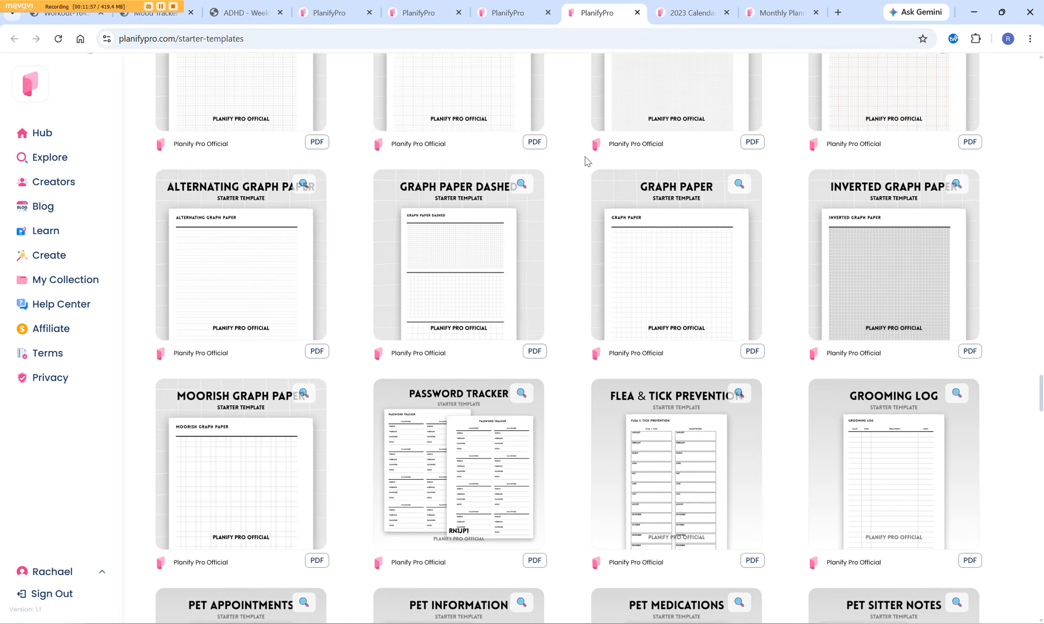
scroll(600, 191, up, 15)
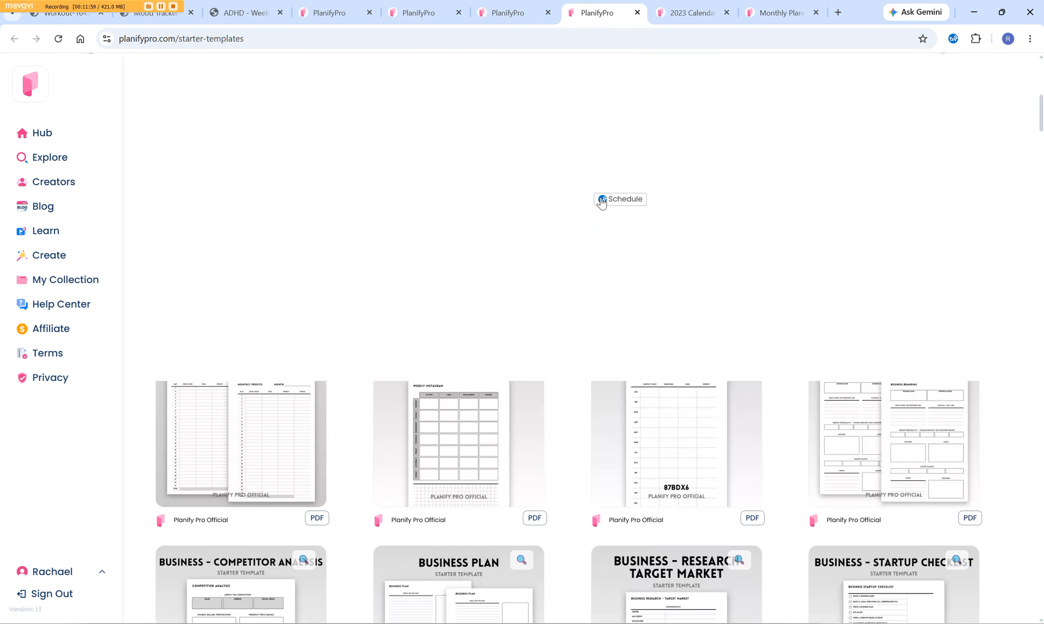
click(451, 175)
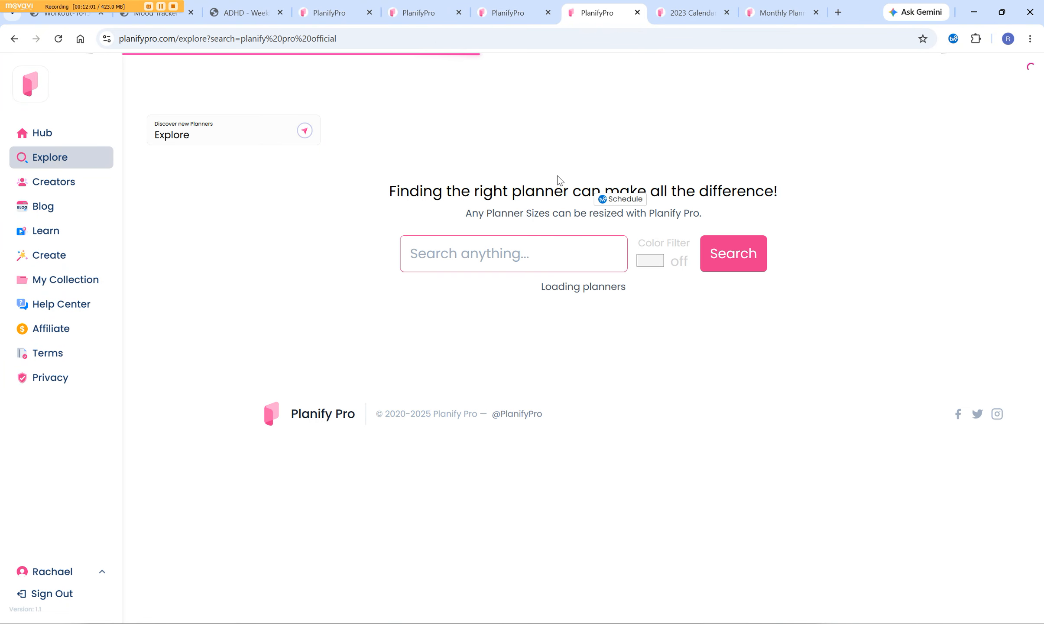
click(512, 244)
text(MONTHLY)
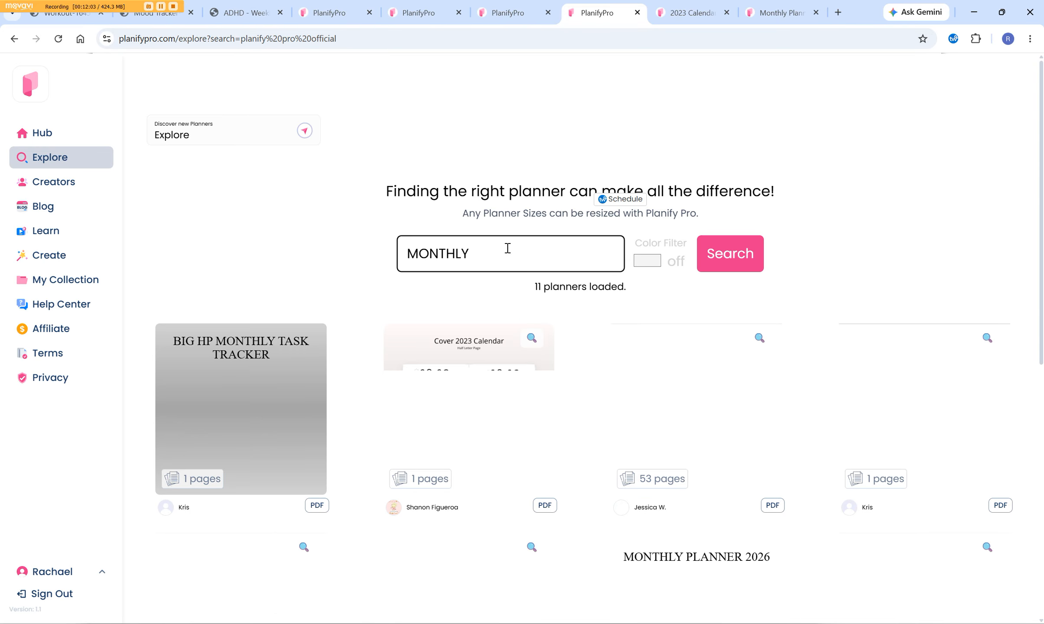
key(Return)
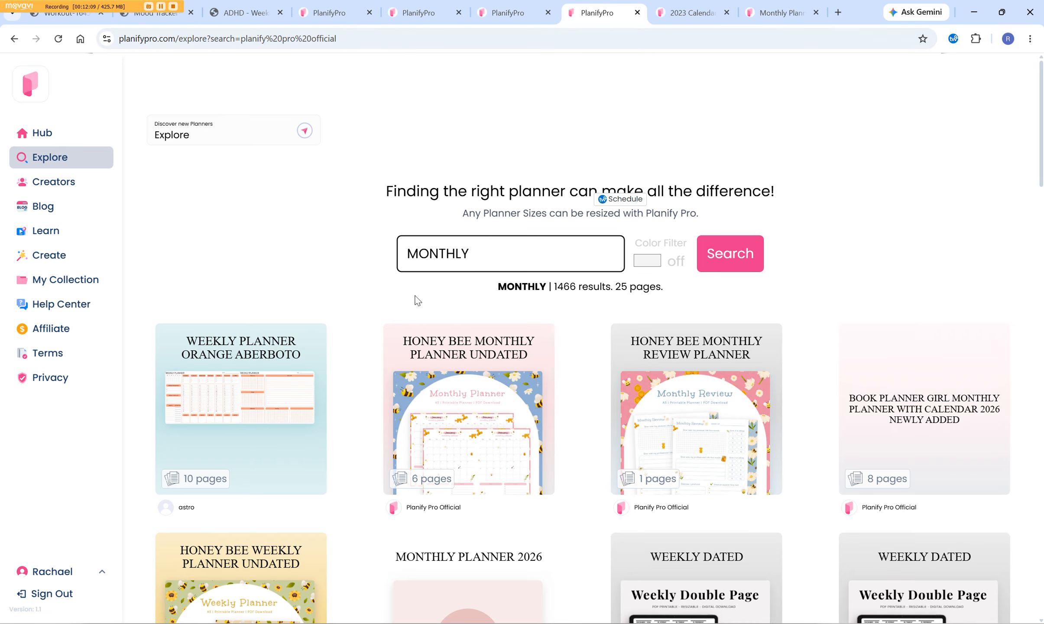
- Browse the planner designs found for "MONTHLY", comparing the undated, dated and themed ones, and return to the search field
scroll(347, 323, down, 1)
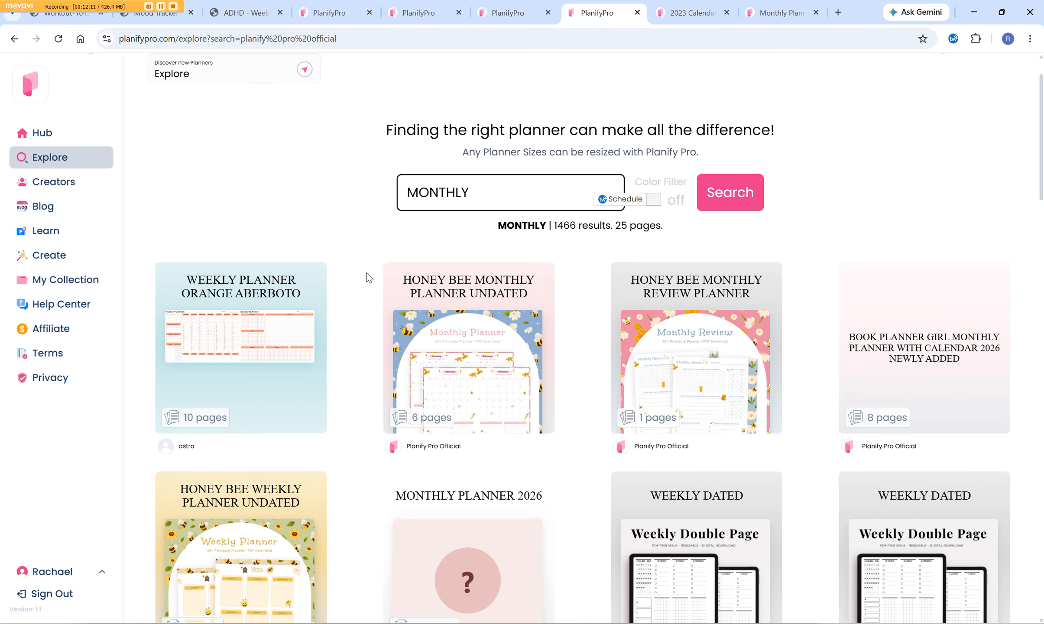
scroll(376, 255, down, 4)
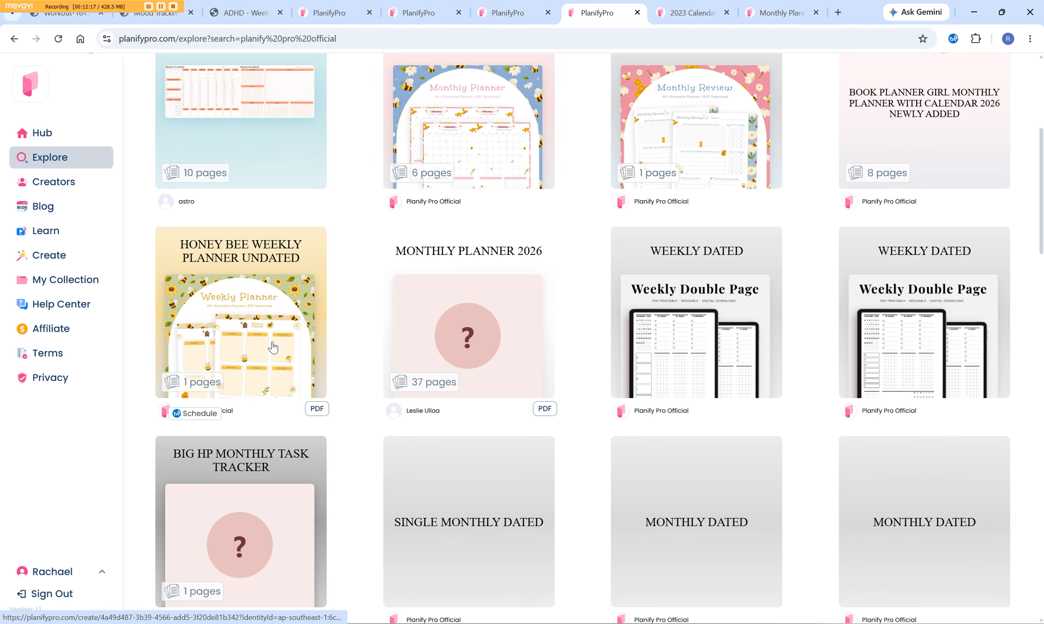
scroll(356, 288, down, 13)
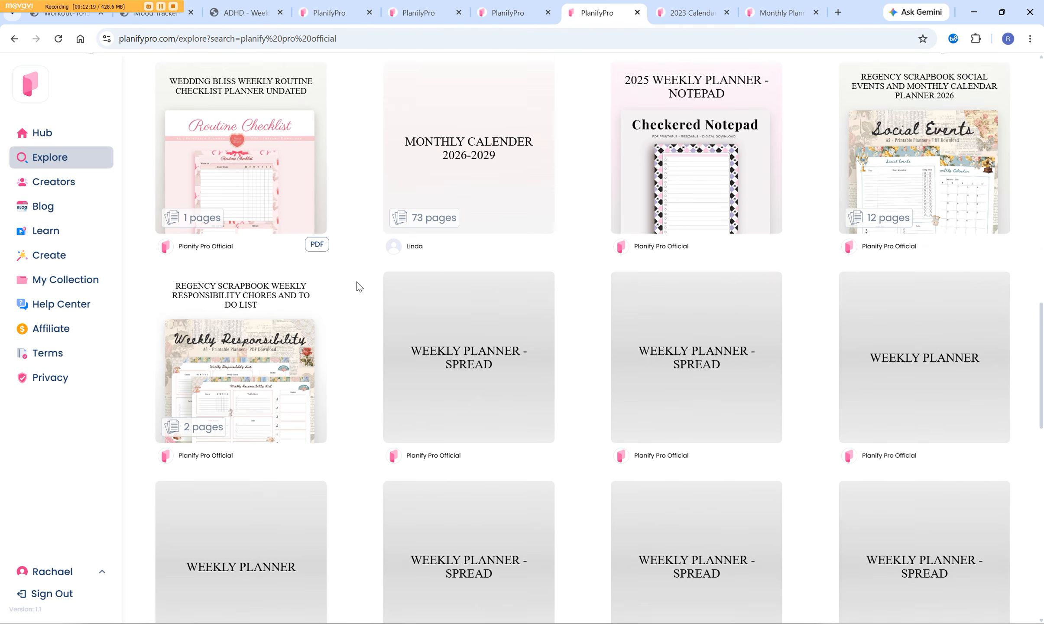
scroll(356, 282, down, 3)
scroll(359, 282, up, 20)
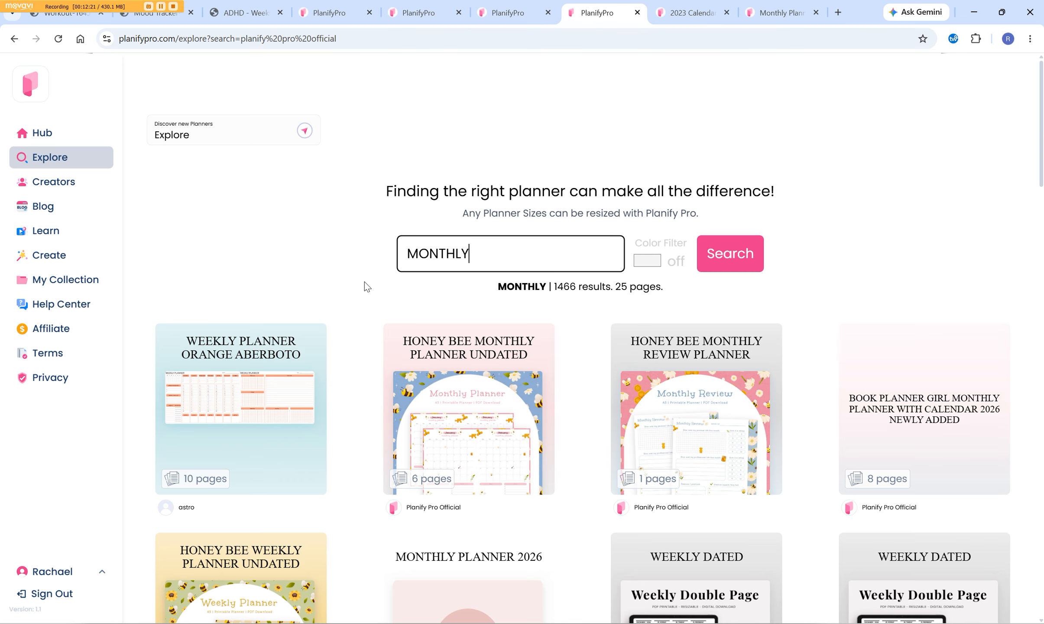